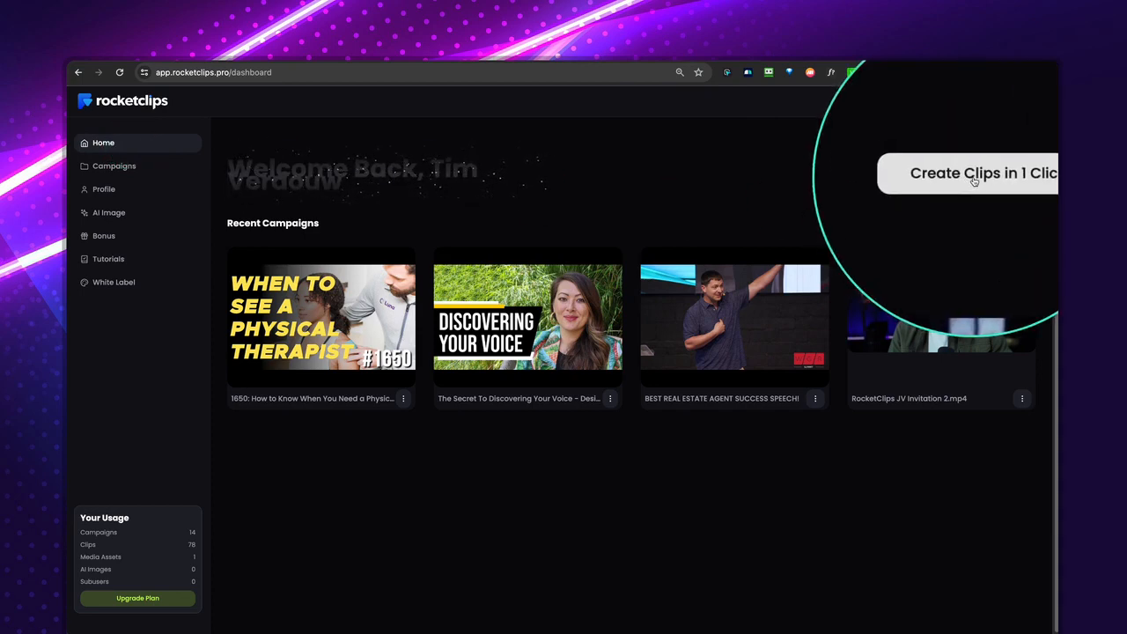
Open the Campaigns page.
left_click(116, 166)
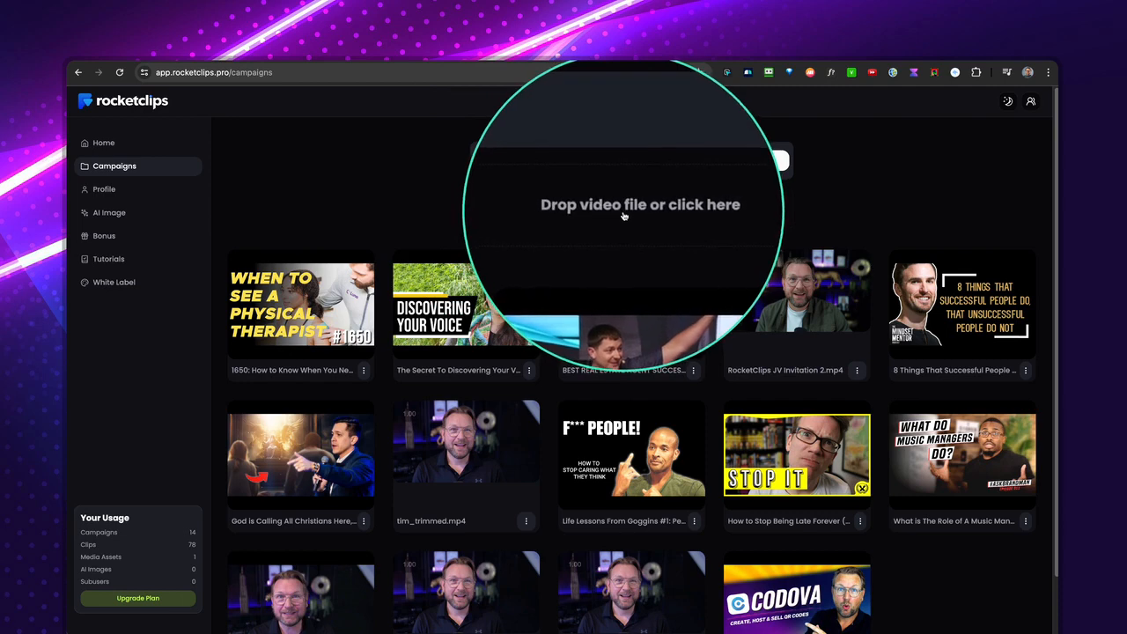
left_click(626, 212)
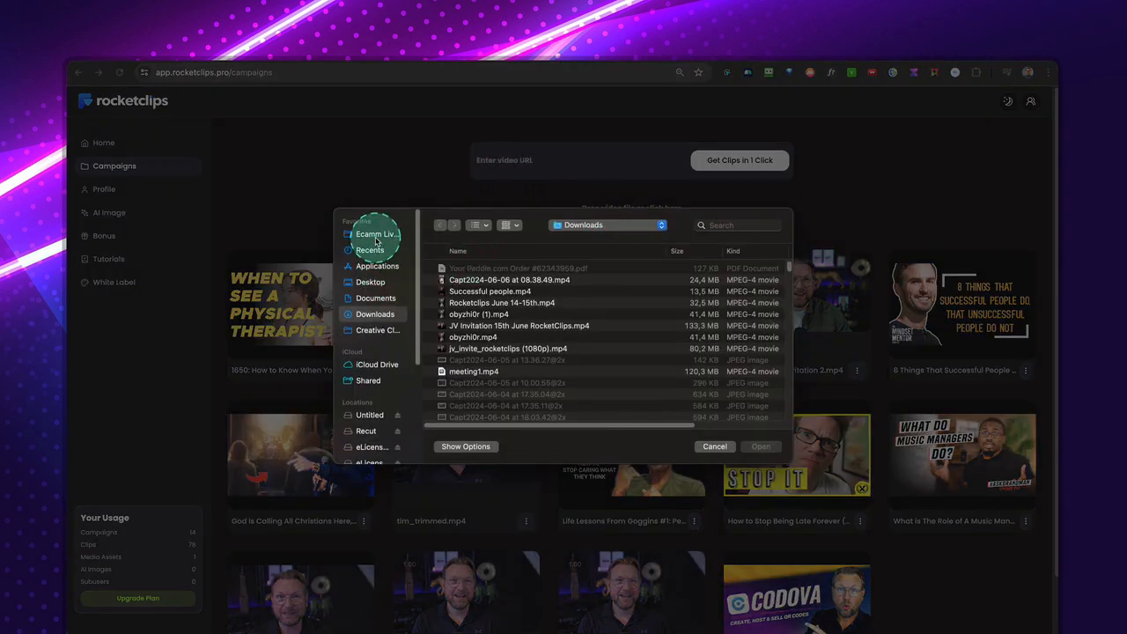
left_click(376, 236)
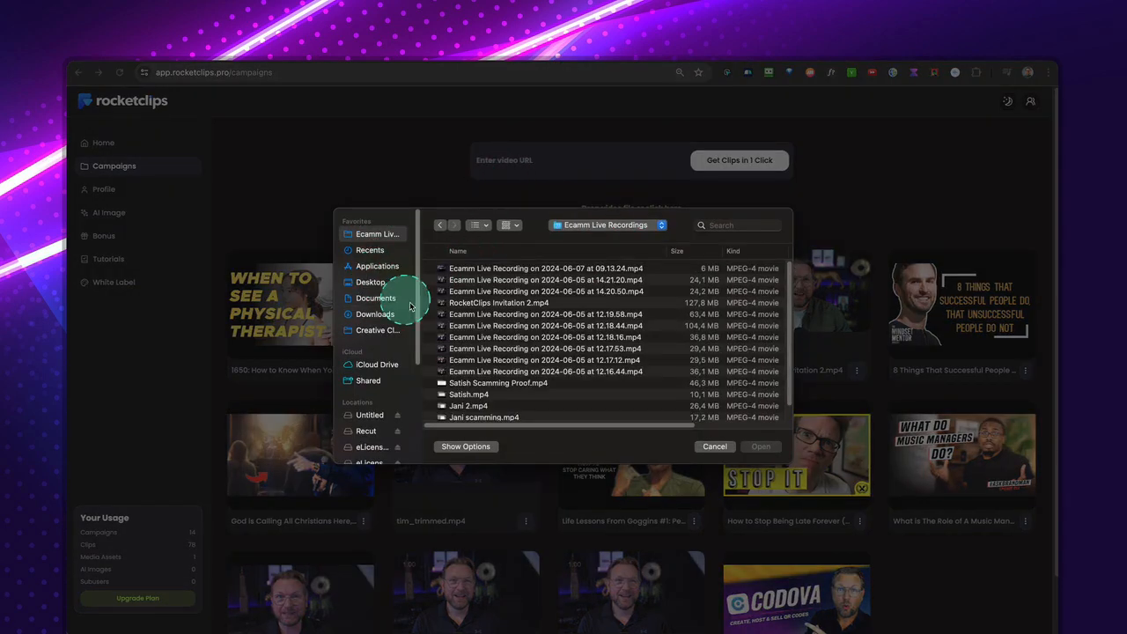
left_click(710, 450)
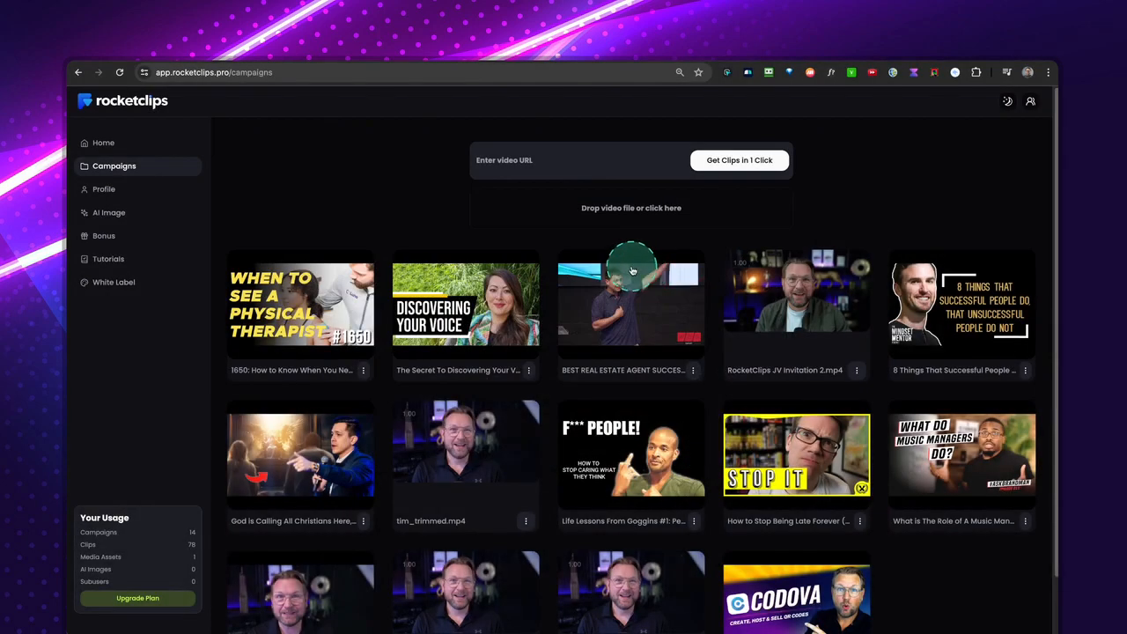
Switch to YouTube and copy the link of the video "The 4 Types Of Squats Everyone Should Be Doing".
left_click(771, 51)
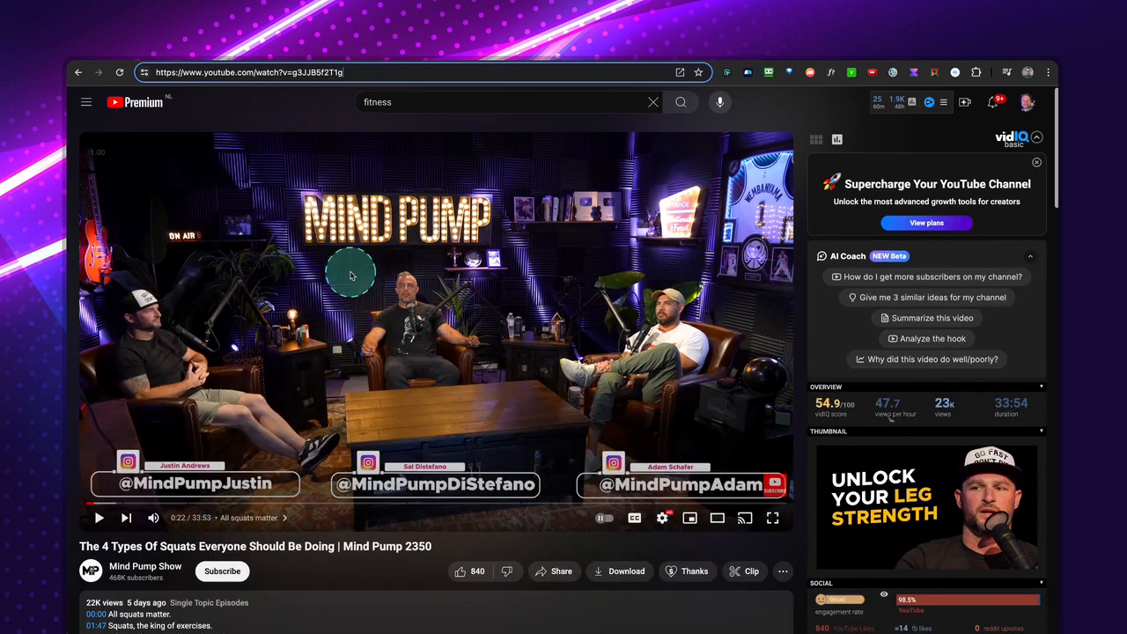
right_click(315, 75)
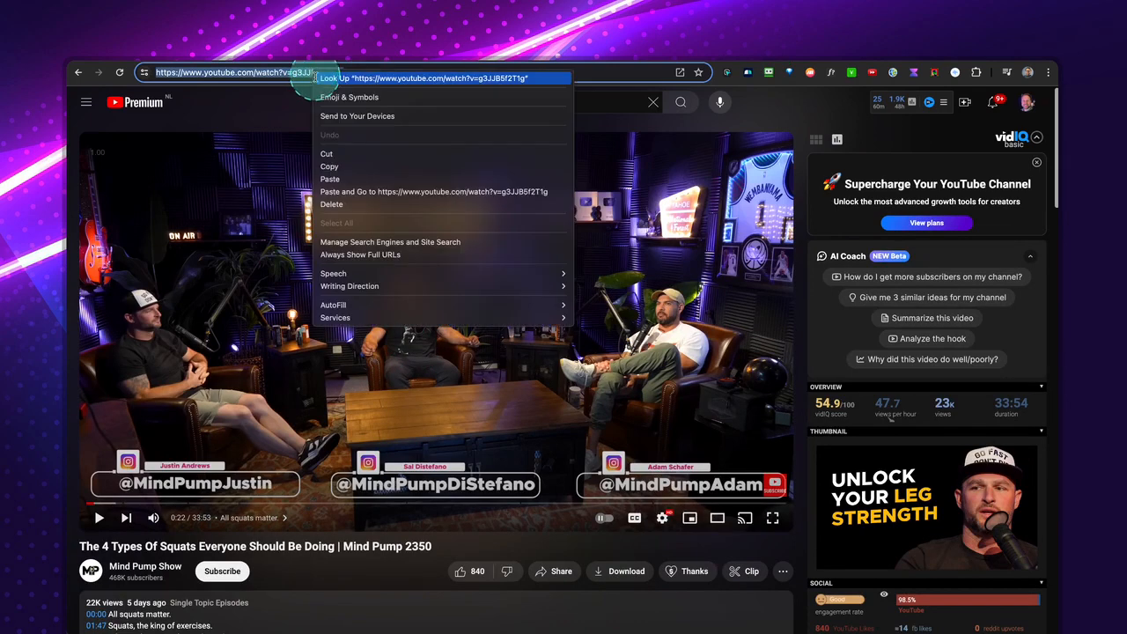
left_click(347, 167)
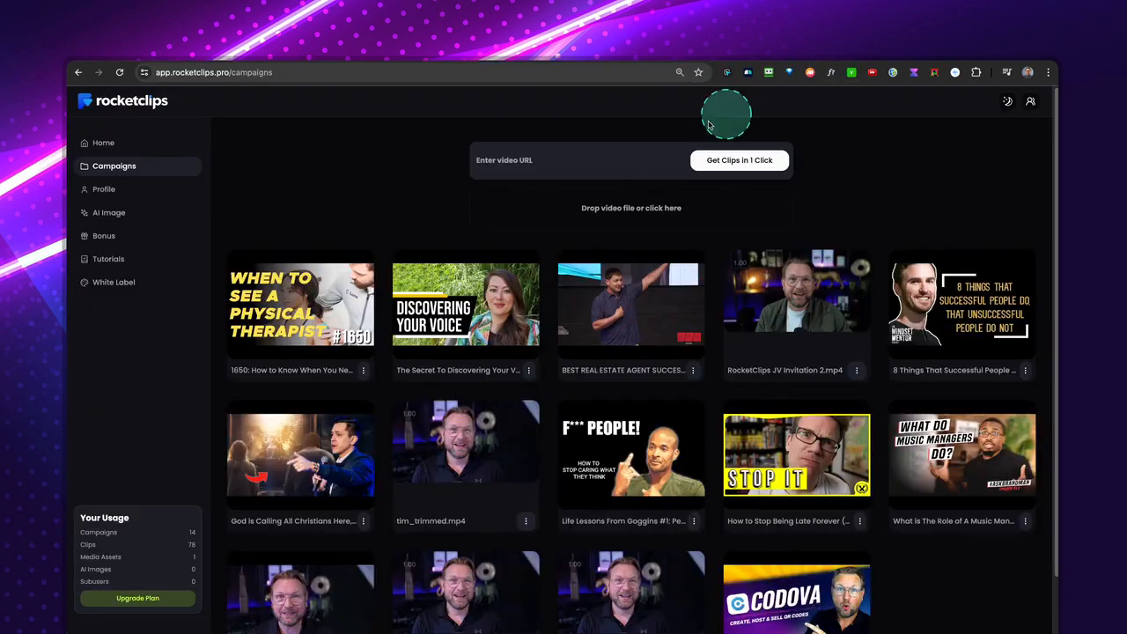
Paste the copied YouTube link as the video URL in RocketClips and submit it to load the clip settings.
left_click(504, 160)
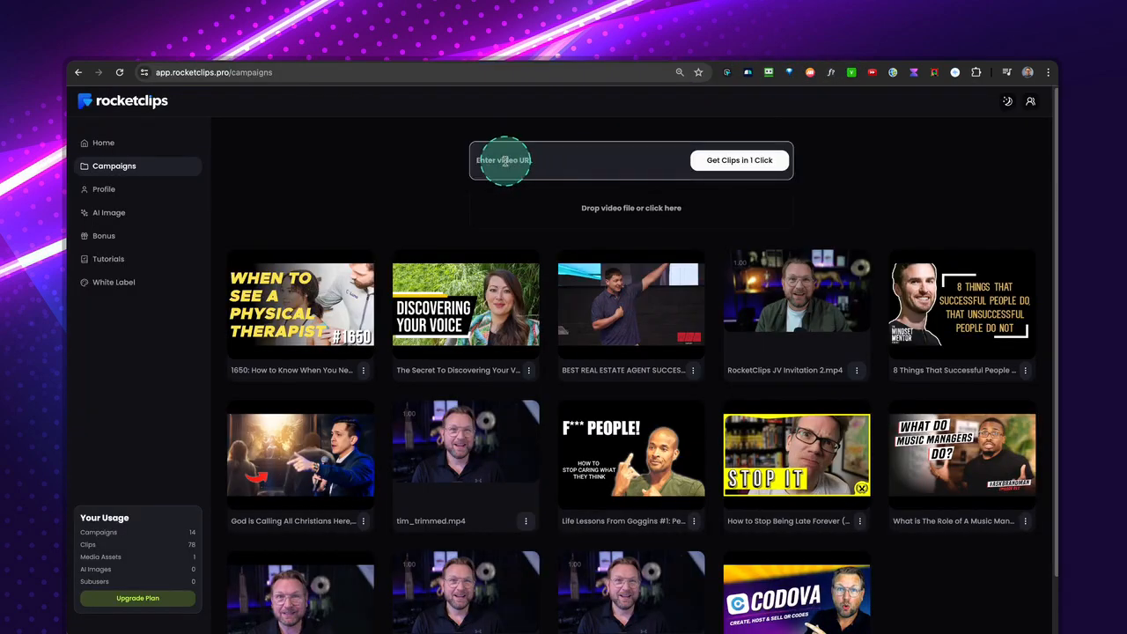
right_click(504, 160)
left_click(511, 221)
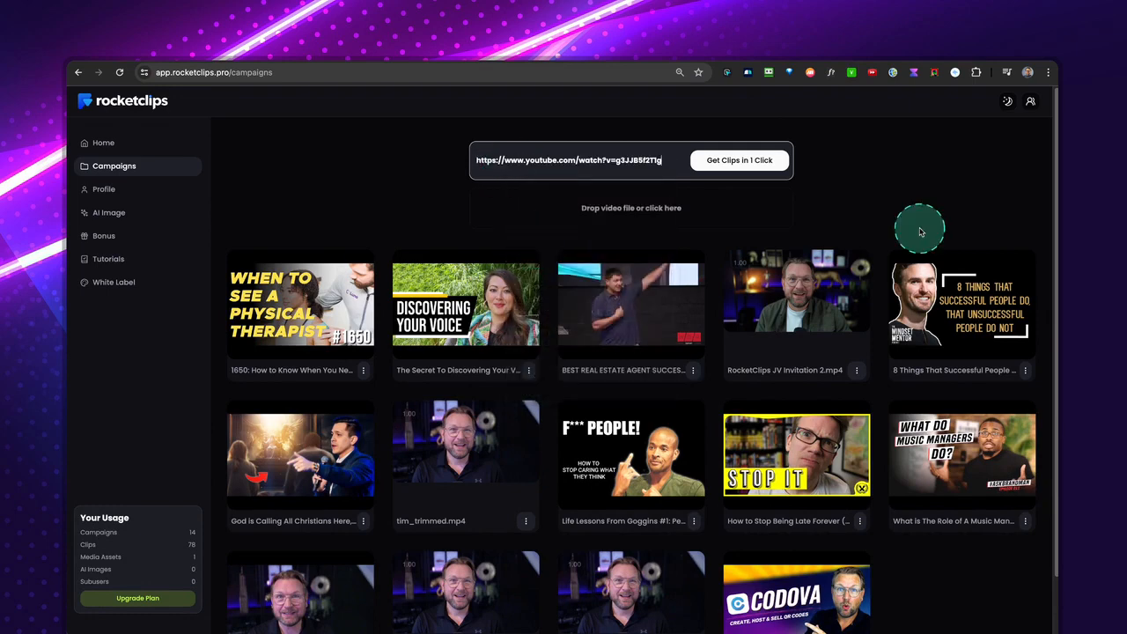
left_click(779, 167)
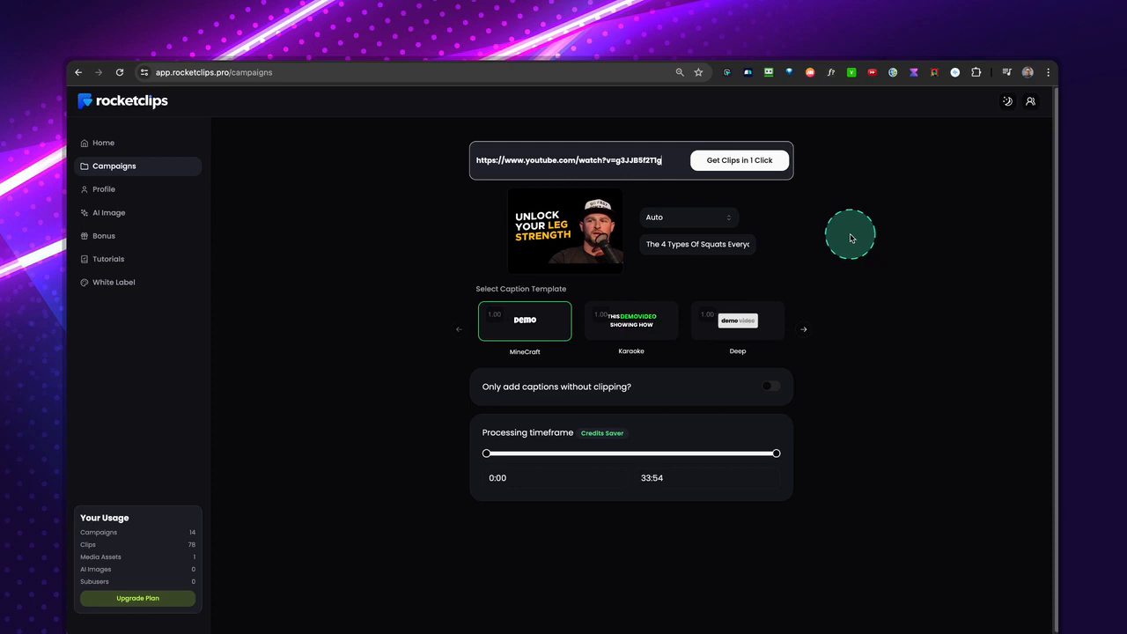
Title the campaign Demo with the language on Auto, and select the Barb caption template.
left_click(664, 220)
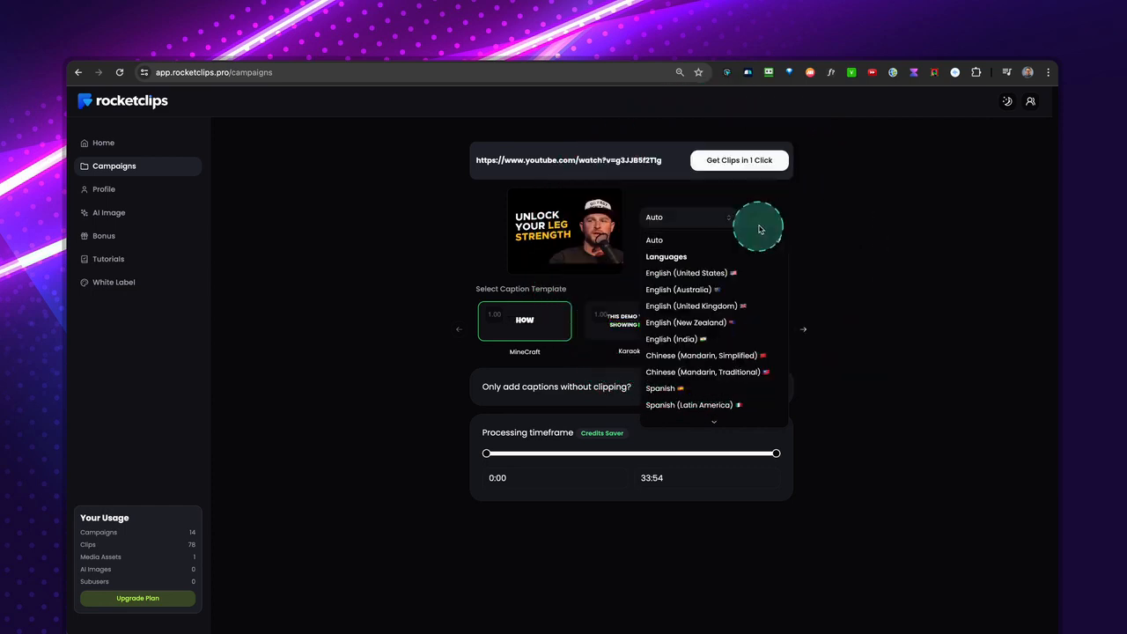
left_click(792, 218)
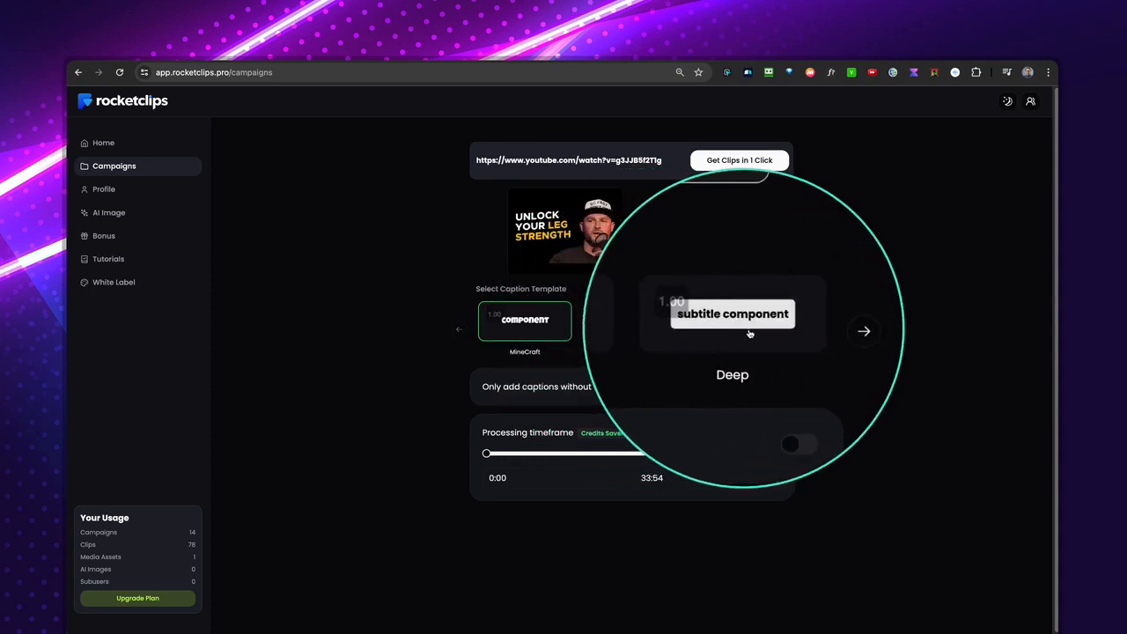
left_click(803, 330)
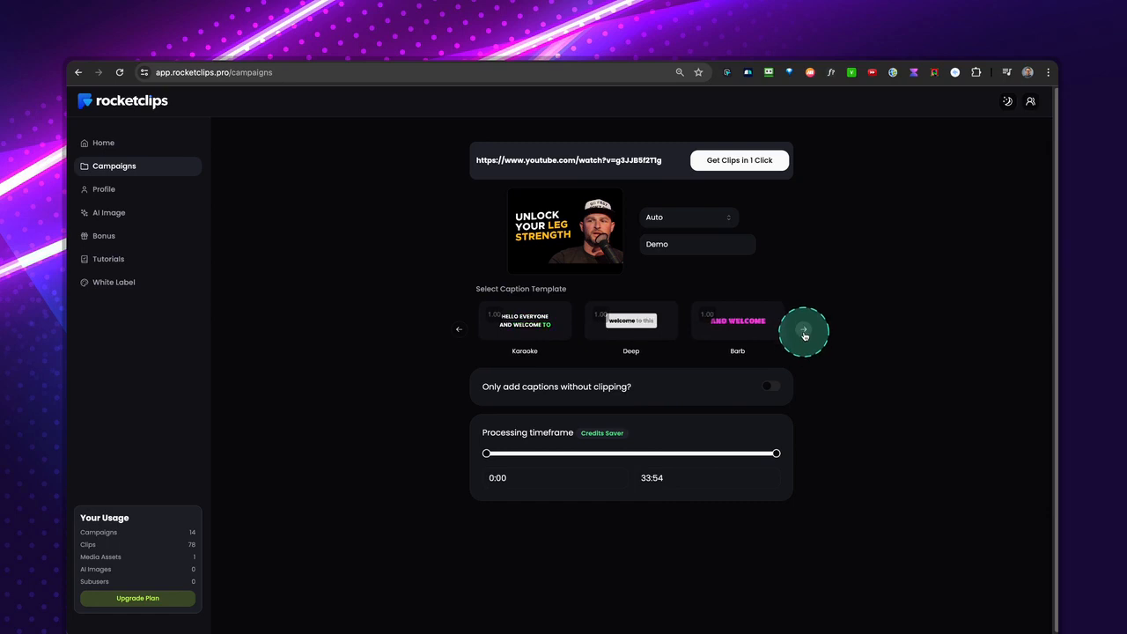
left_click(630, 320)
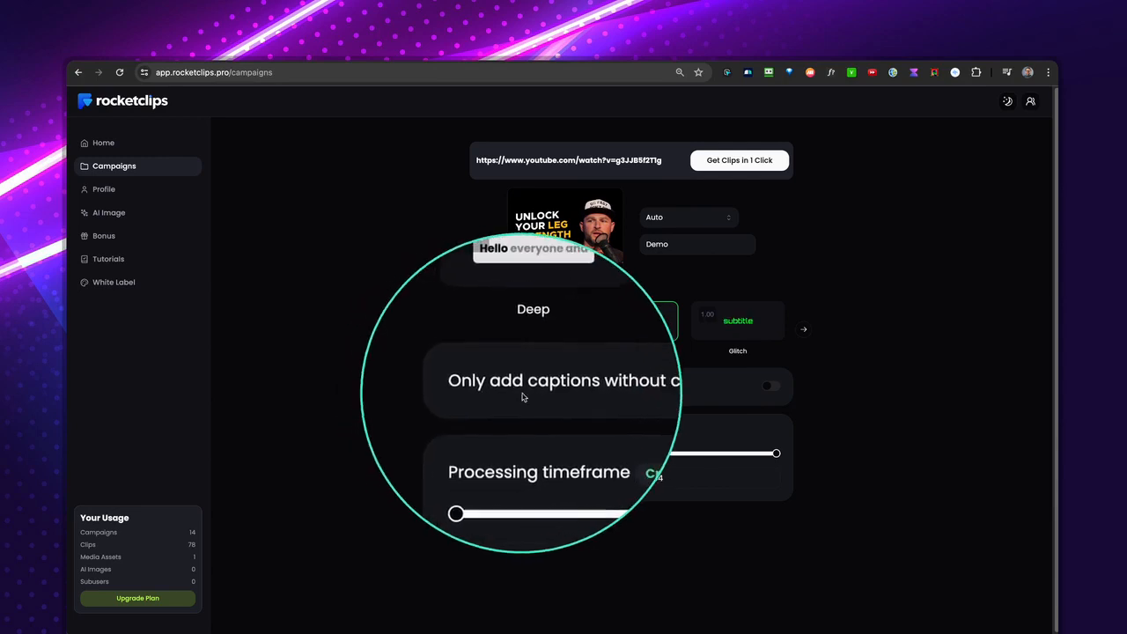
Limit the processing timeframe to 0:00–15:01 with clipping enabled, and start generating the clips.
left_click(772, 389)
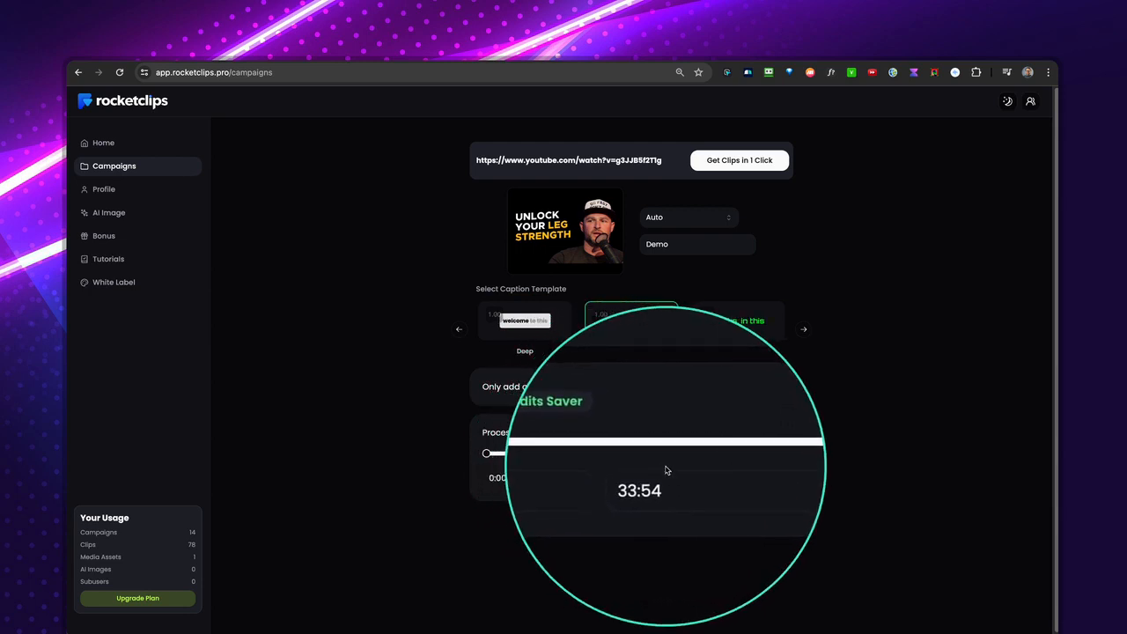
left_click_drag(775, 453, 615, 455)
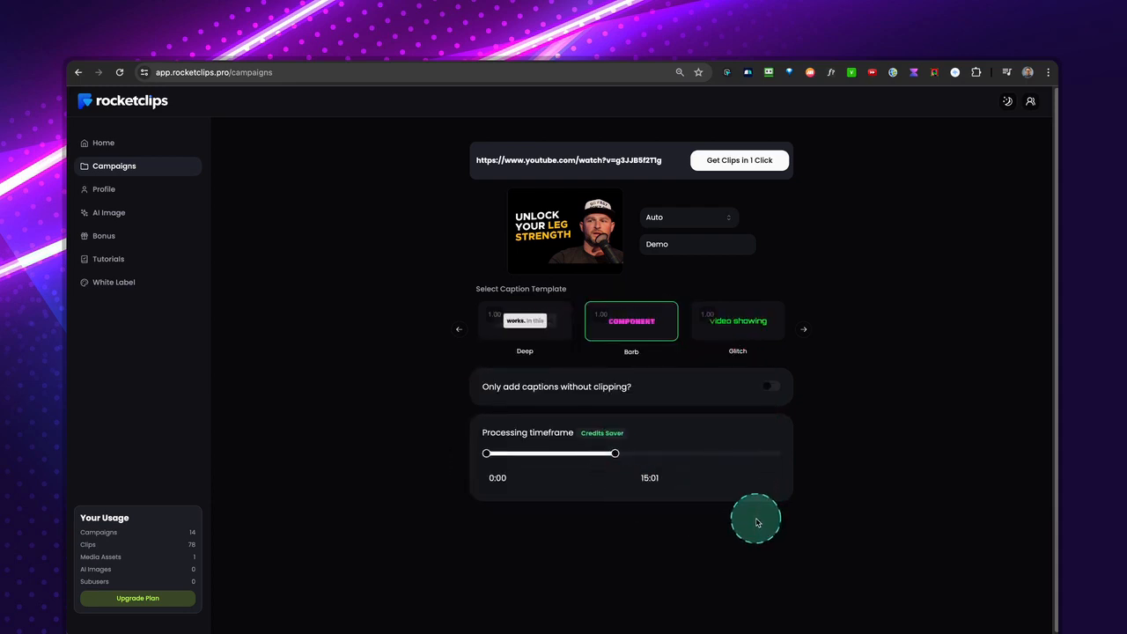
left_click(734, 166)
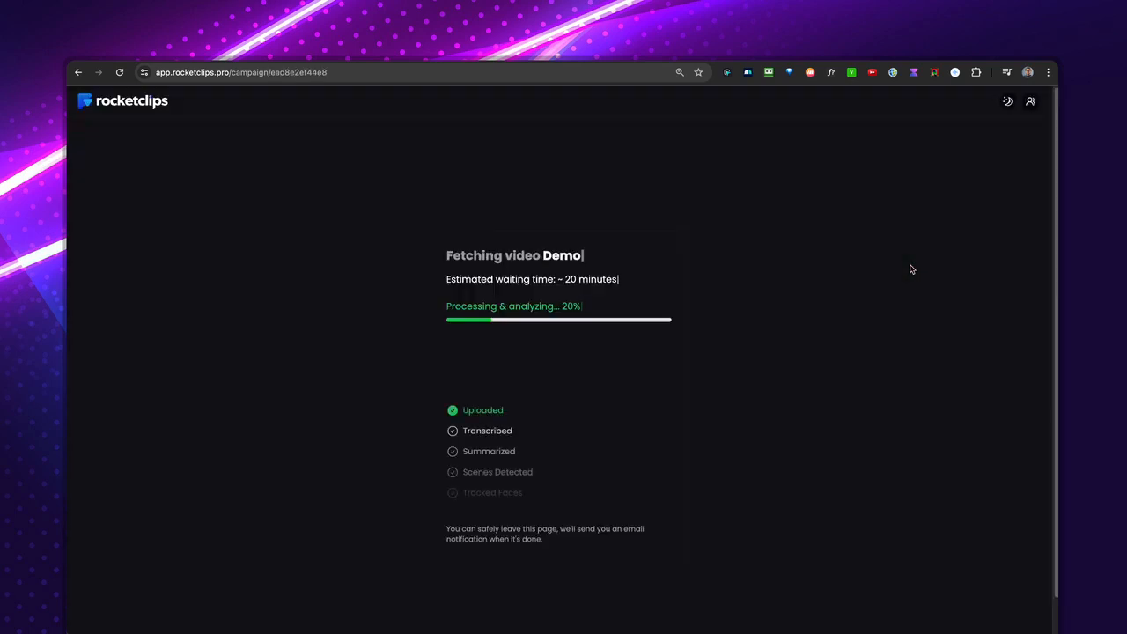
Open the "Video Ready: Demo" email in Gmail and follow its link to the finished RocketClips campaign.
left_click(556, 261)
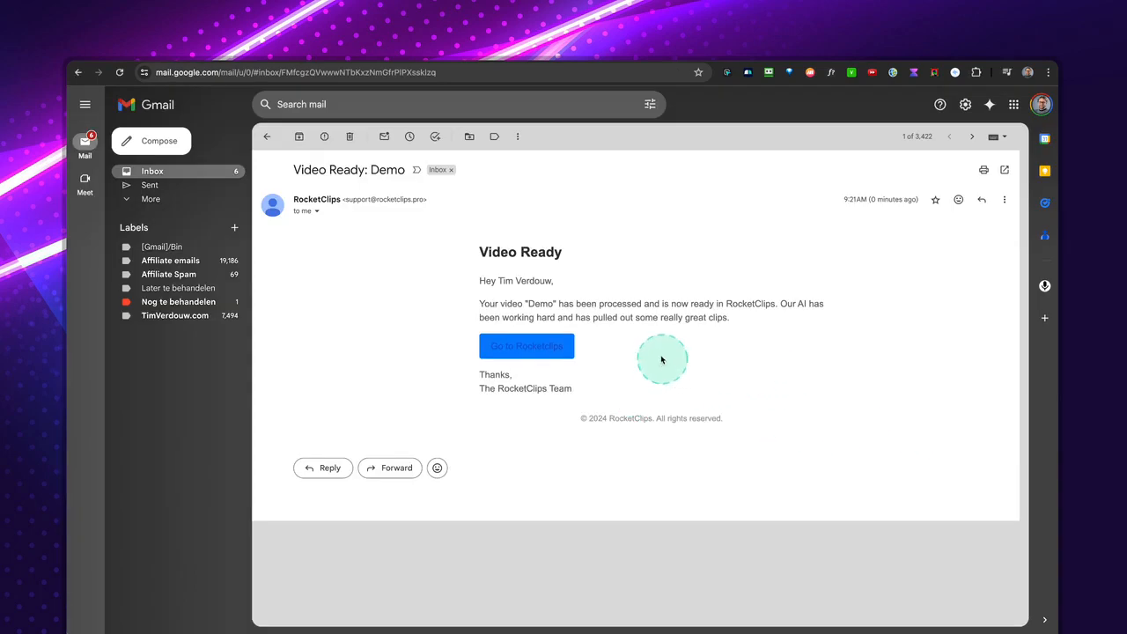
left_click(529, 349)
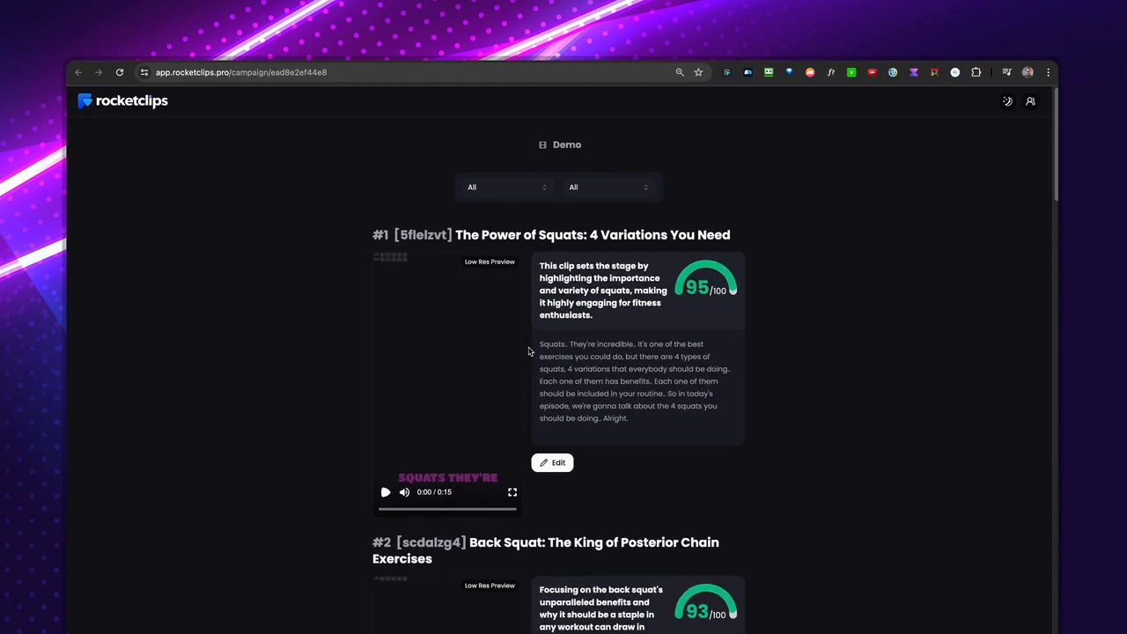
Review the generated clips of the Demo campaign with their scores, descriptions and transcripts.
scroll(770, 429, "down", 1)
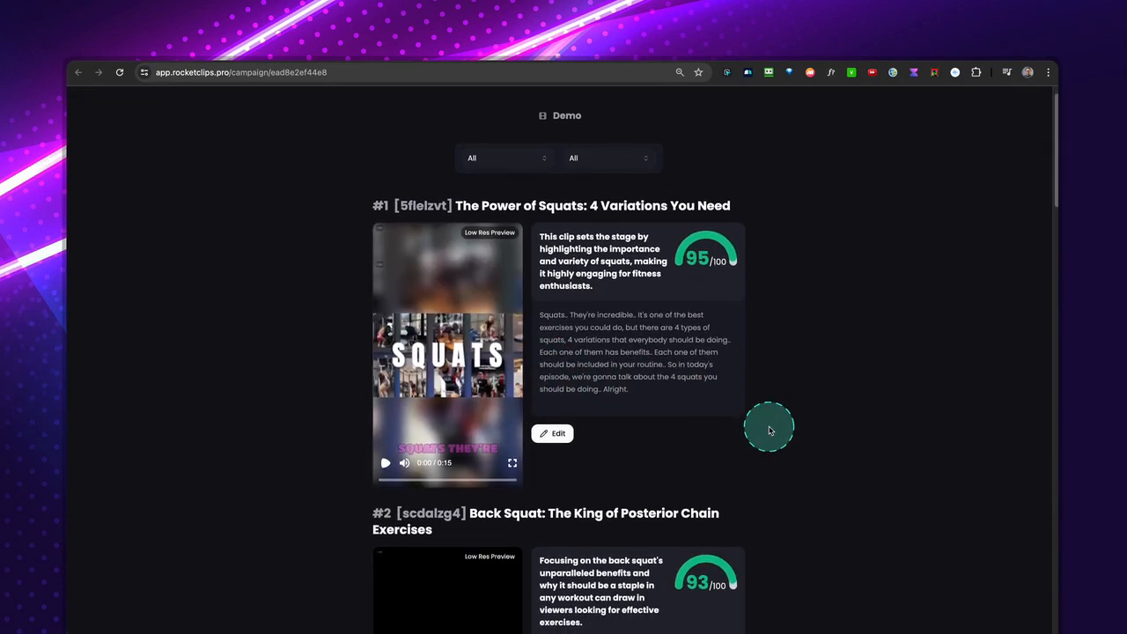
scroll(770, 429, "up", 1)
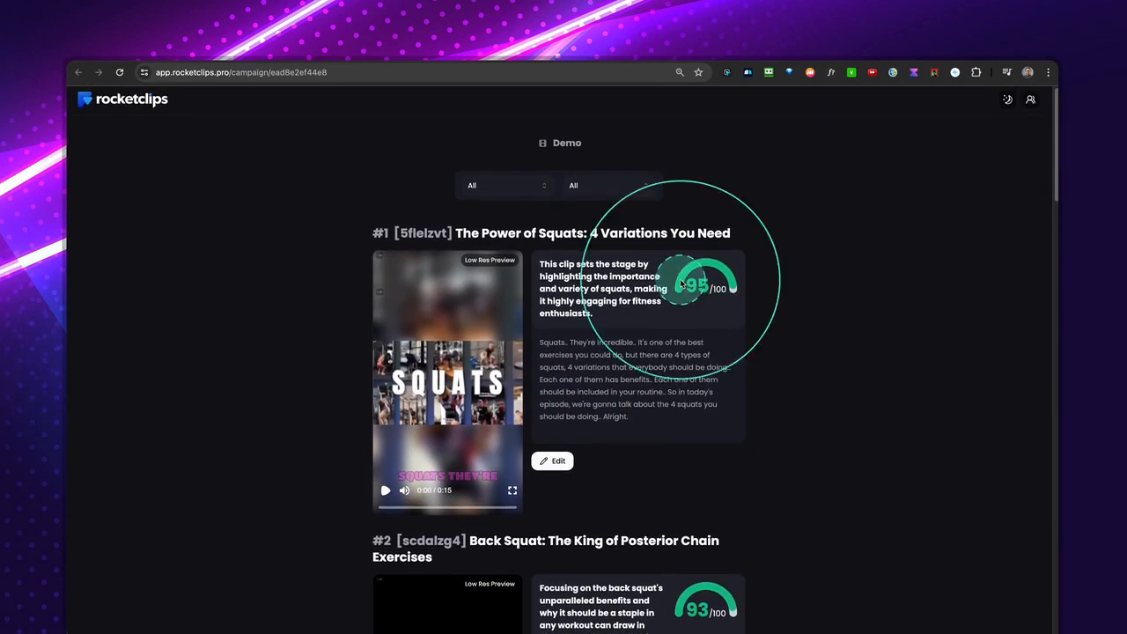
scroll(674, 378, "down", 1)
scroll(674, 377, "down", 4)
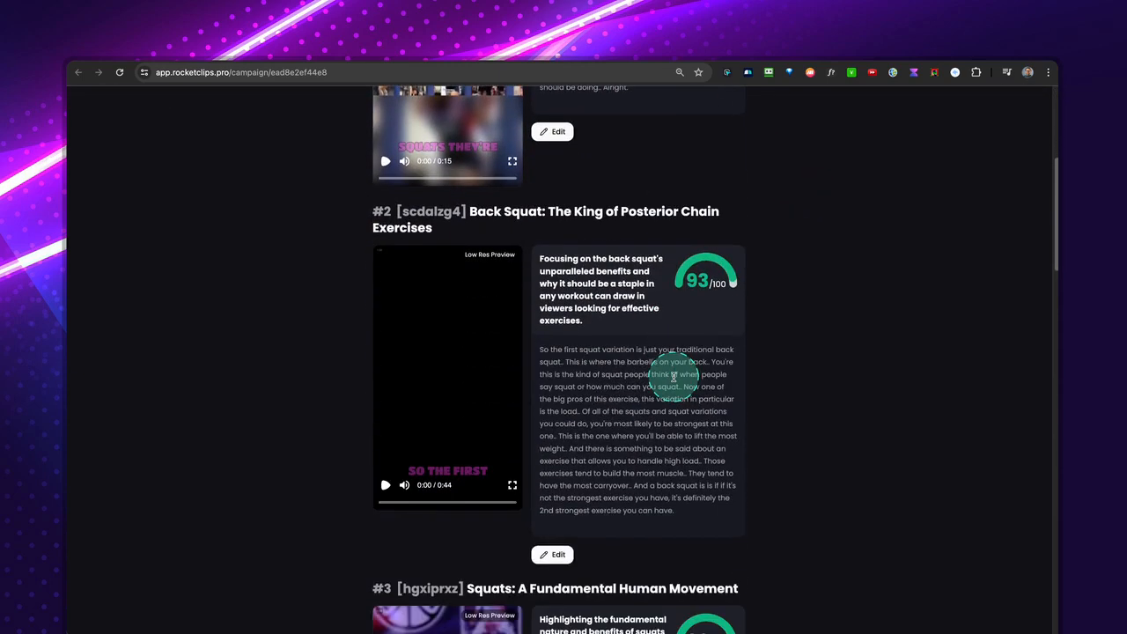
scroll(674, 377, "down", 5)
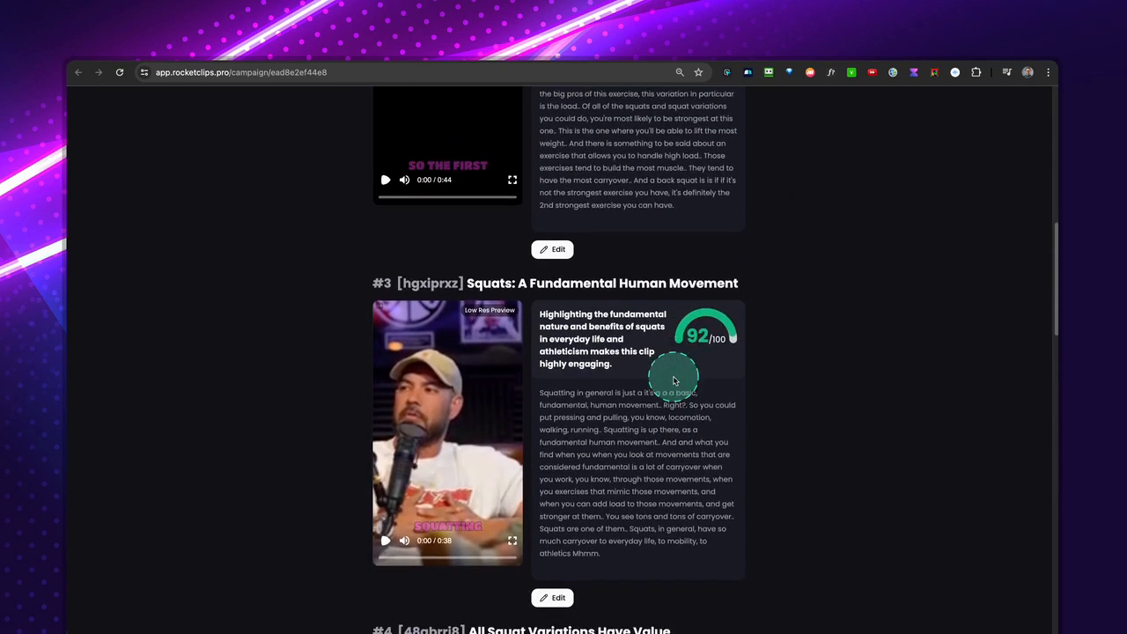
scroll(674, 380, "up", 10)
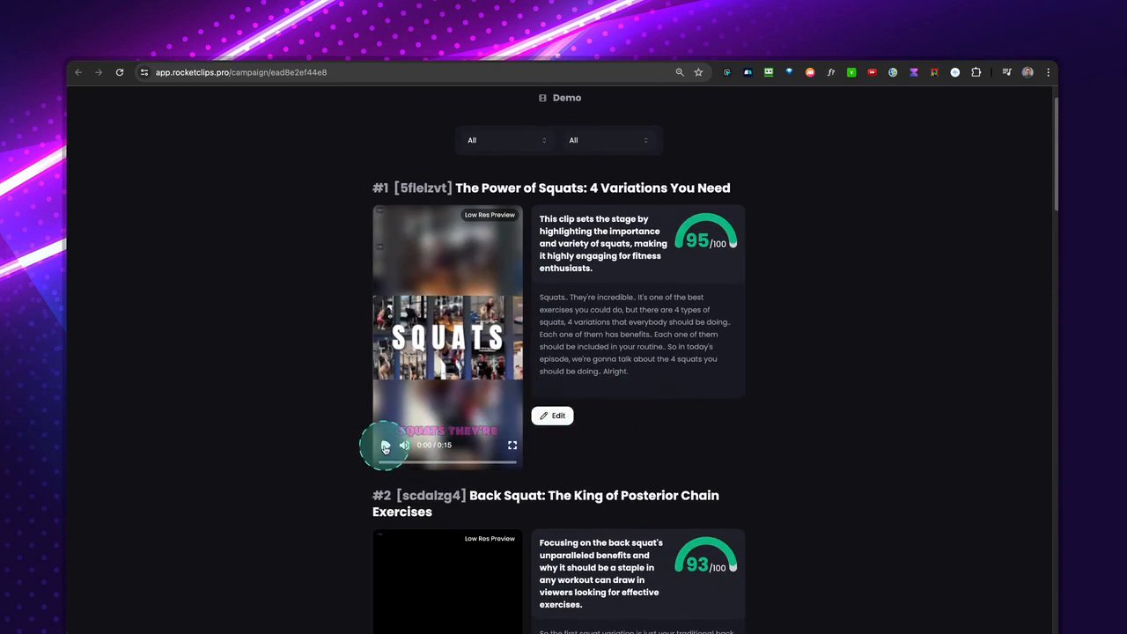
Play the preview of the first clip, "The Power of Squats: 4 Variations You Need", and pause it at about 9 seconds.
left_click(385, 447)
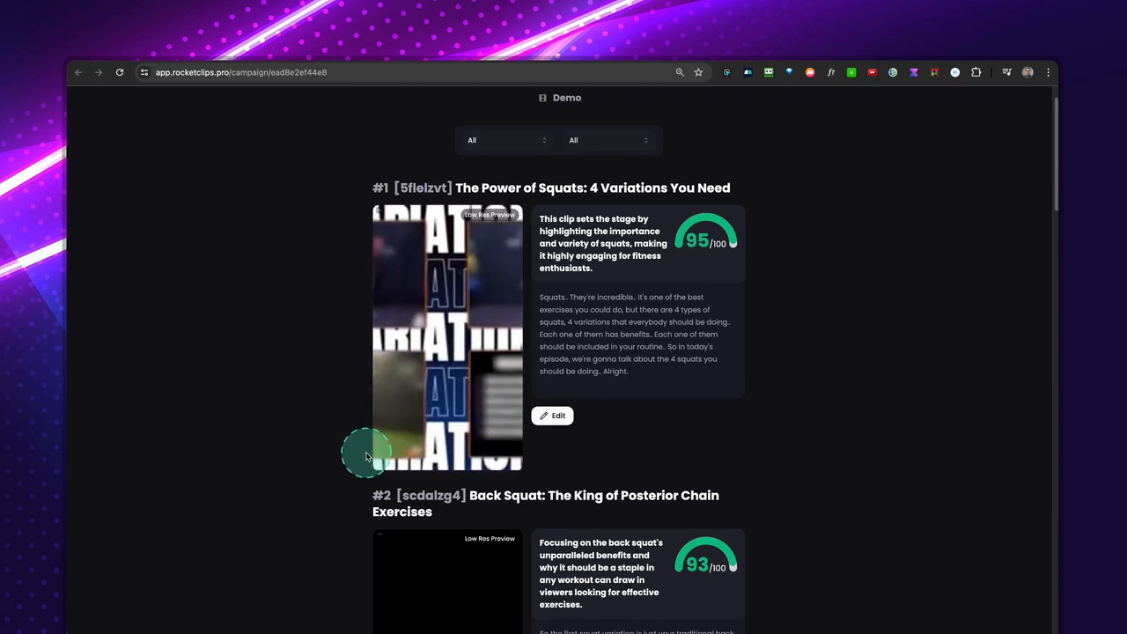
mouse_move(383, 445)
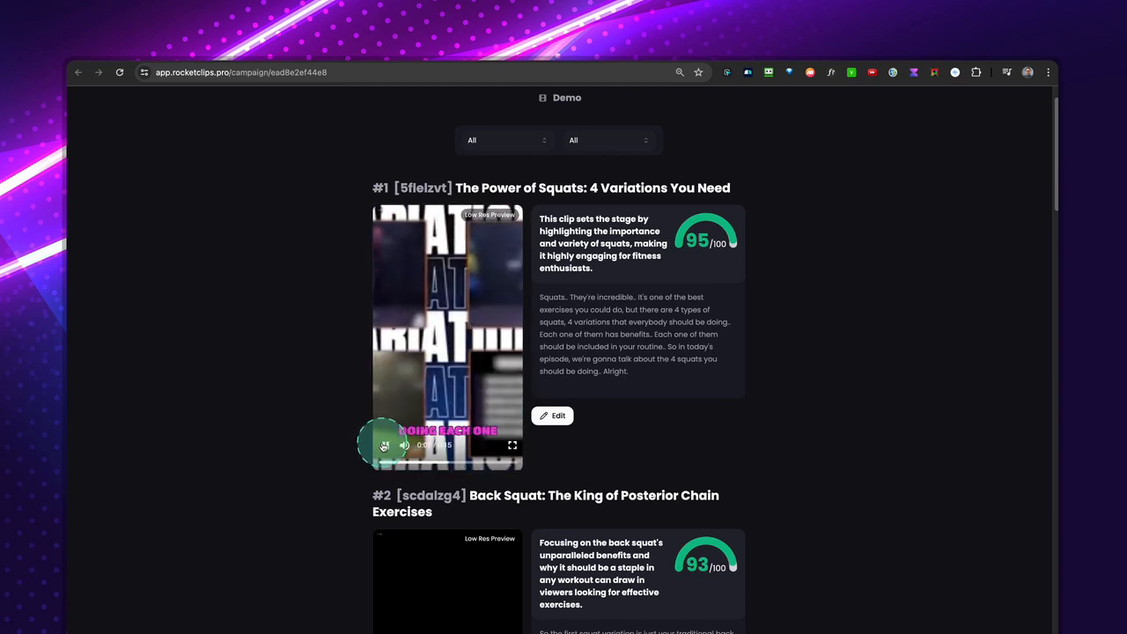
left_click(384, 445)
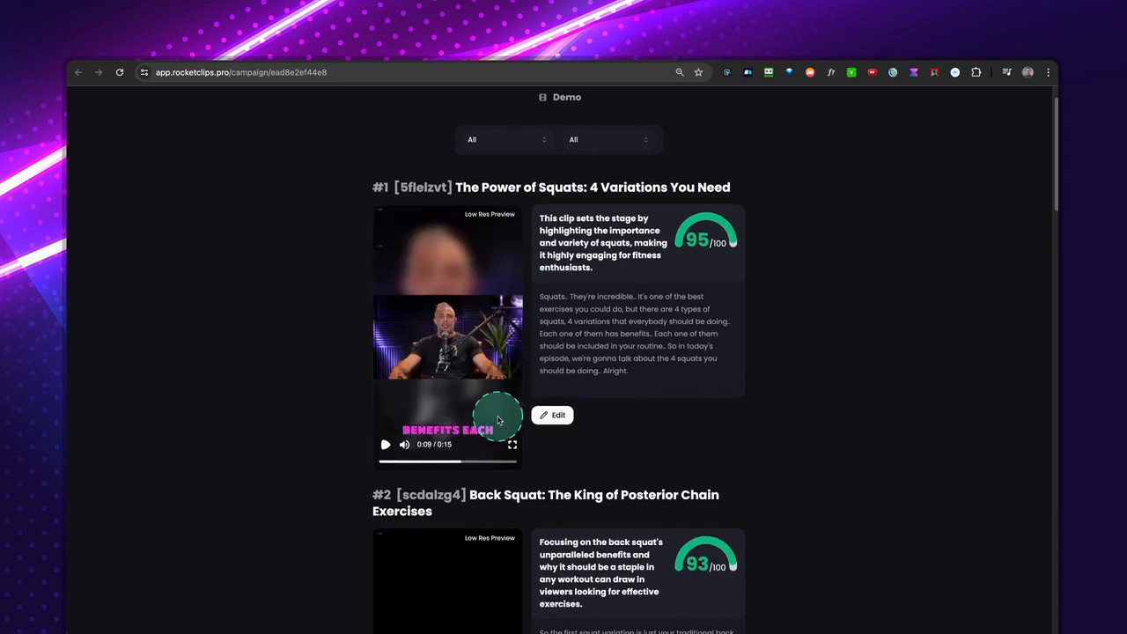
Open the third clip, "Squats: A Fundamental Human Movement", in the clip editor.
scroll(497, 420, "down", 3)
scroll(498, 420, "down", 5)
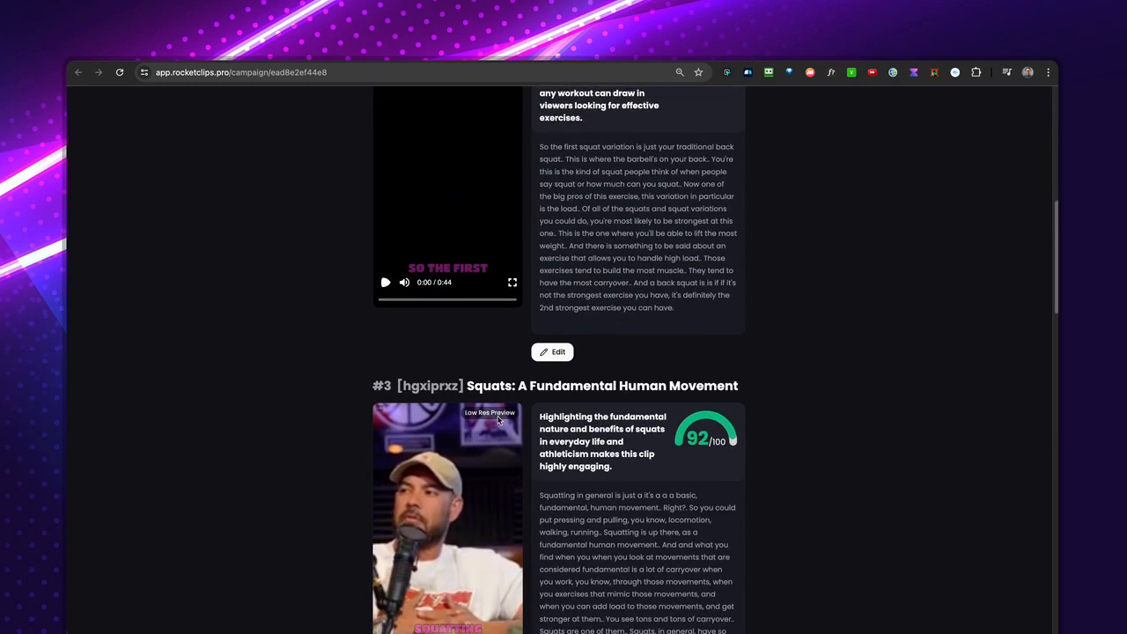
left_click(500, 399)
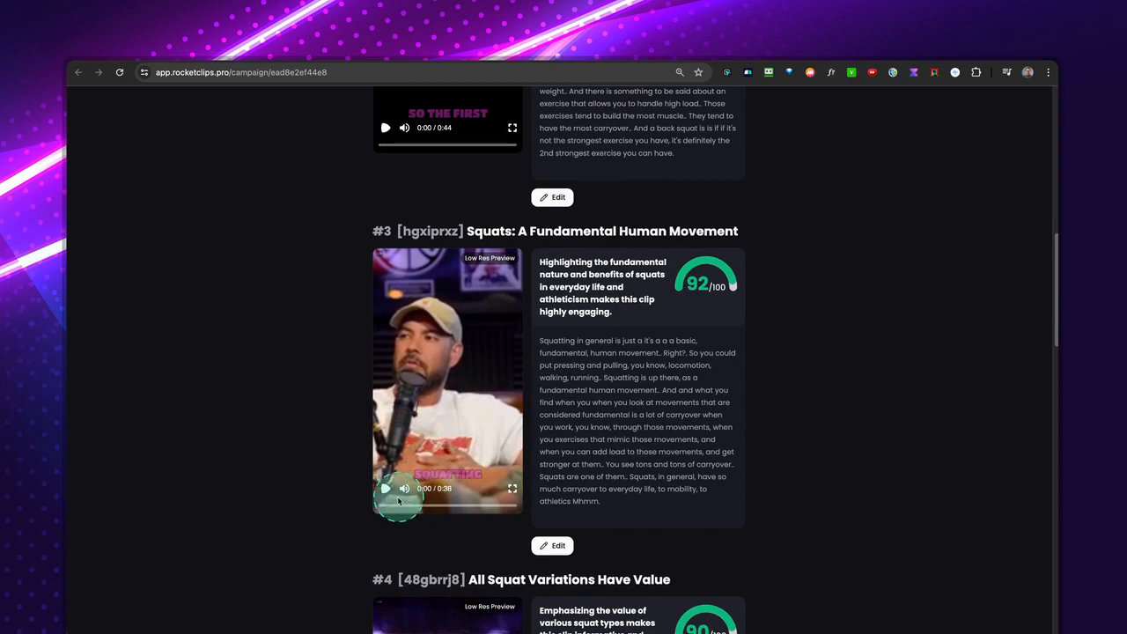
left_click(555, 547)
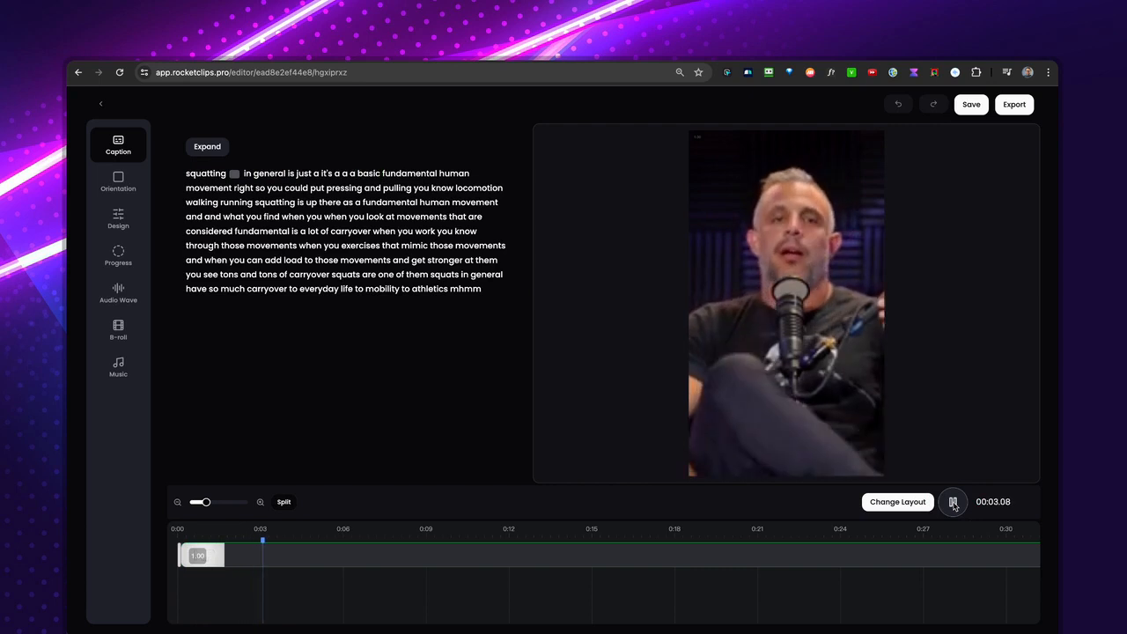
Play the clip in the editor up to about 8 seconds and select the word "squatting" in the transcript.
left_click(953, 506)
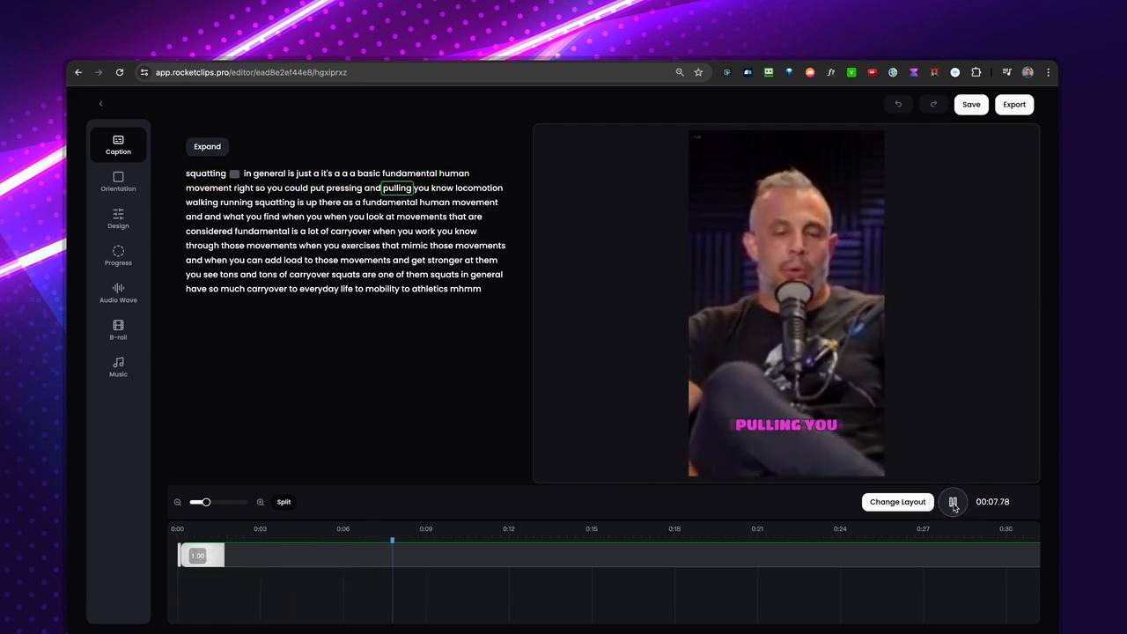
left_click(953, 506)
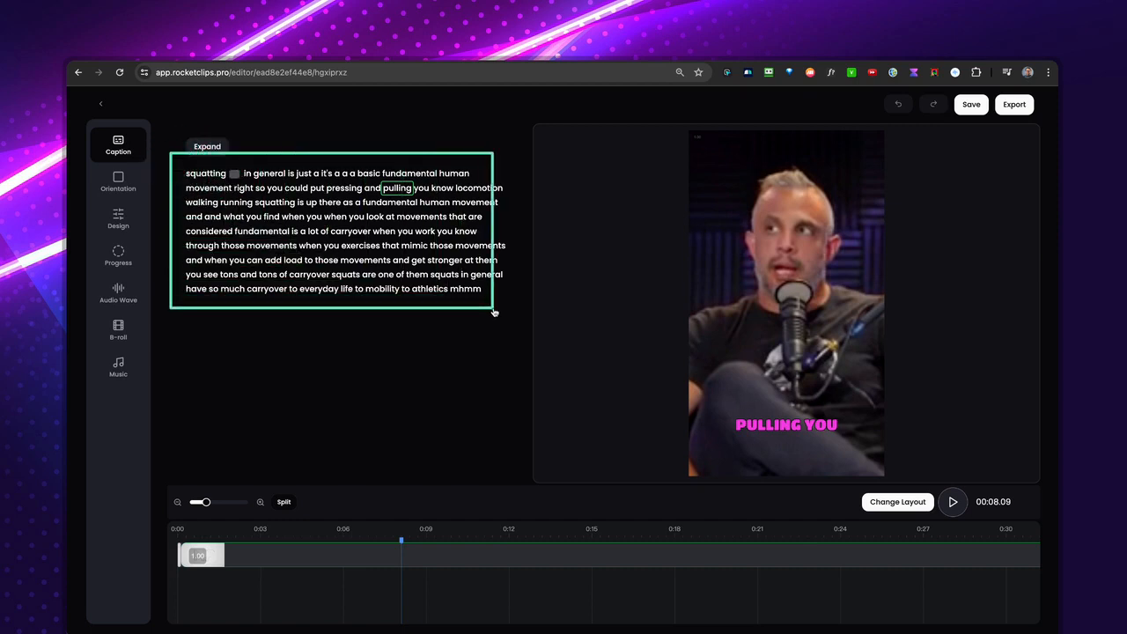
left_click(210, 181)
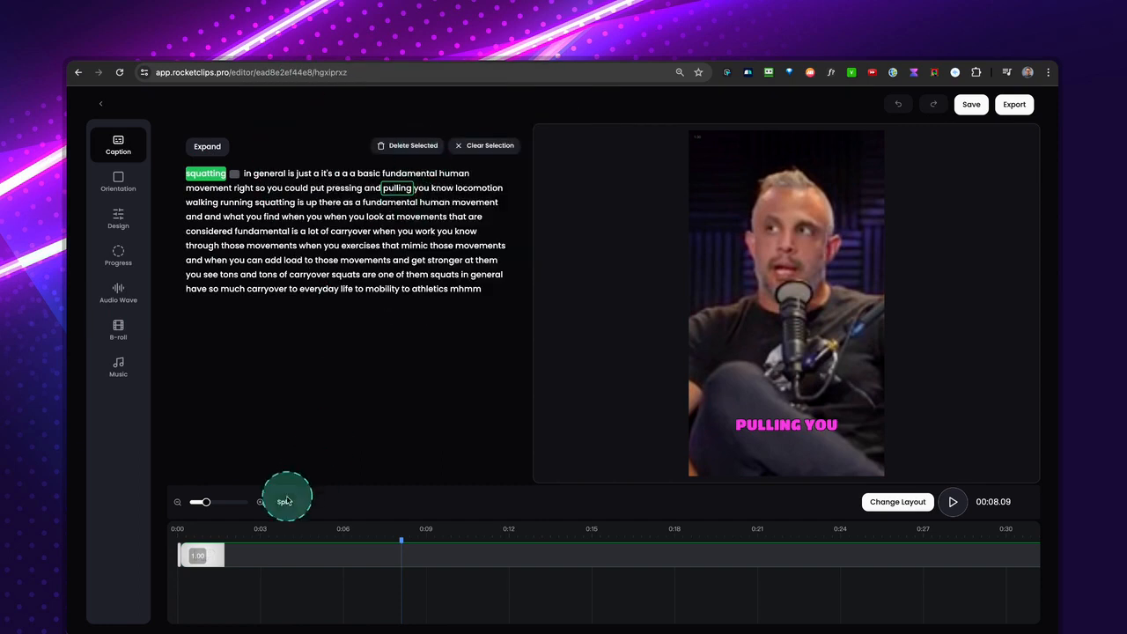
Extend the short opening segment on the timeline to cover "squatting in general" and delete that segment from the clip.
left_click(183, 538)
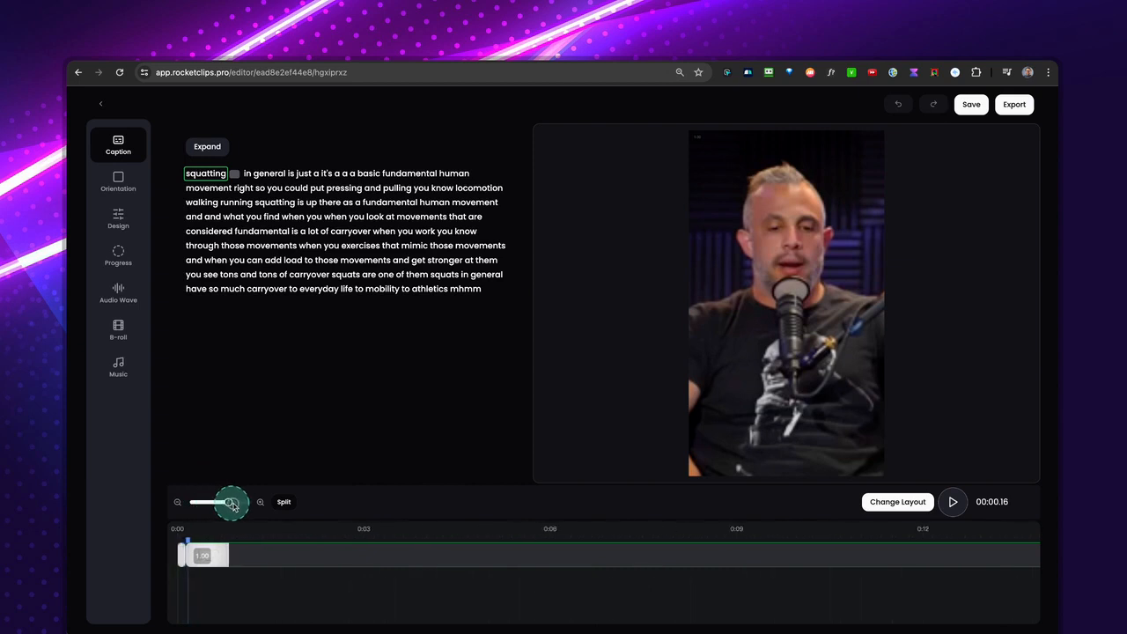
left_click(181, 555)
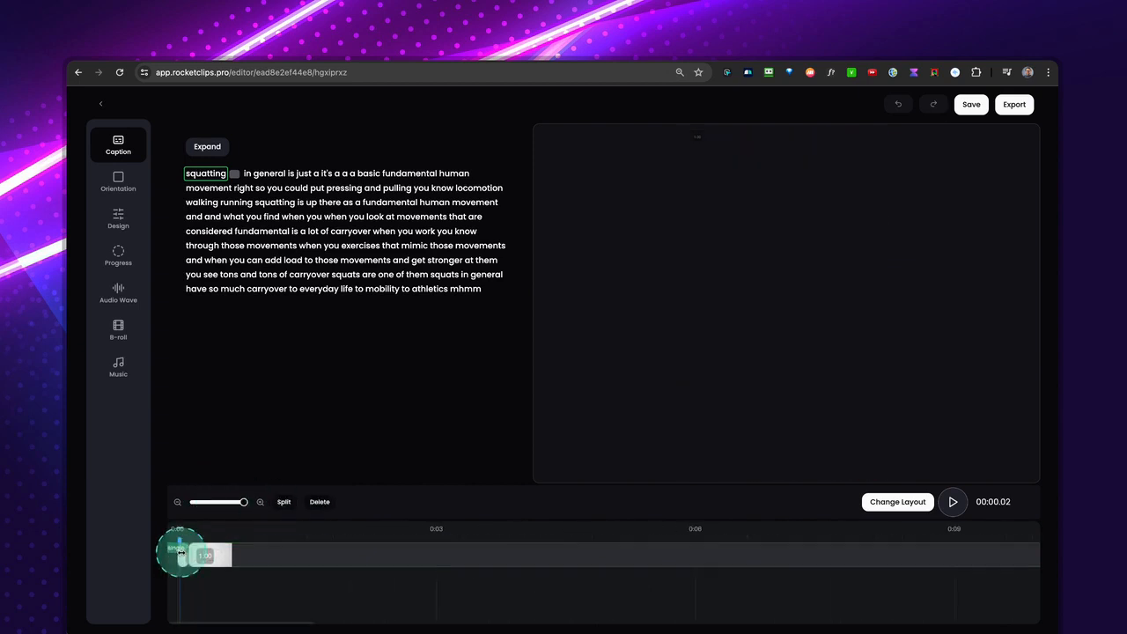
left_click_drag(182, 556, 206, 552)
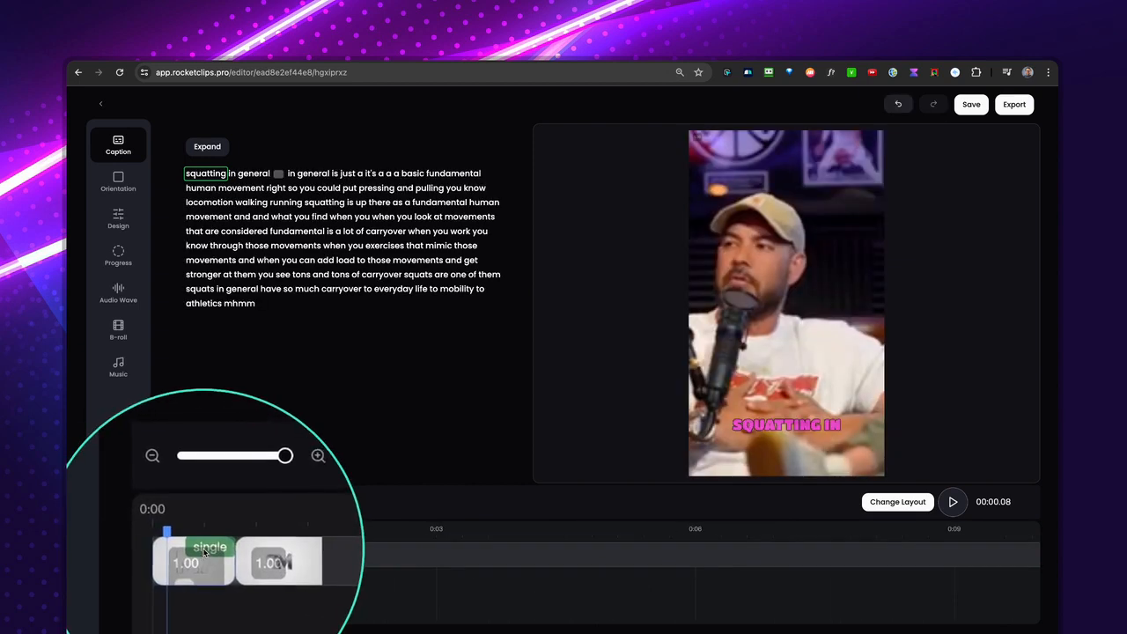
left_click(317, 501)
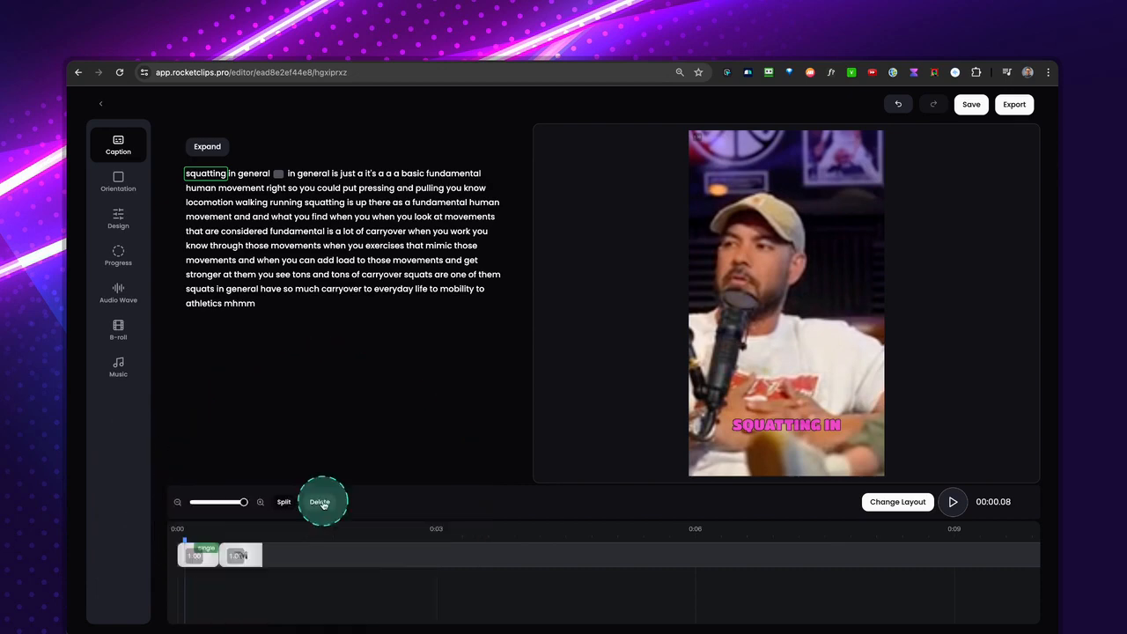
left_click(189, 175)
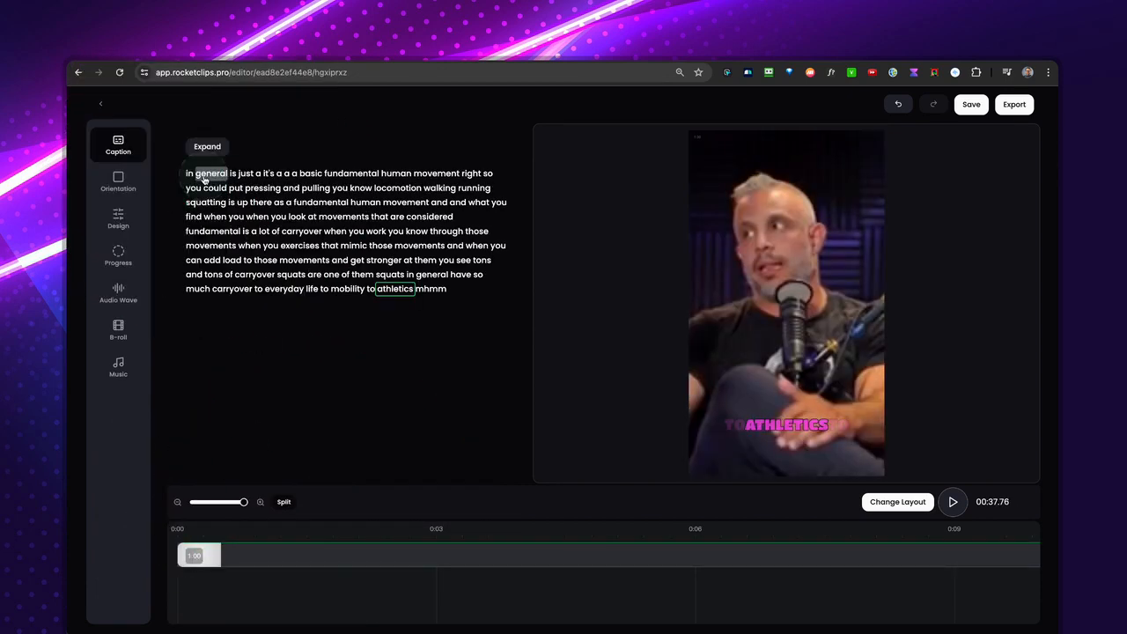
left_click(296, 344)
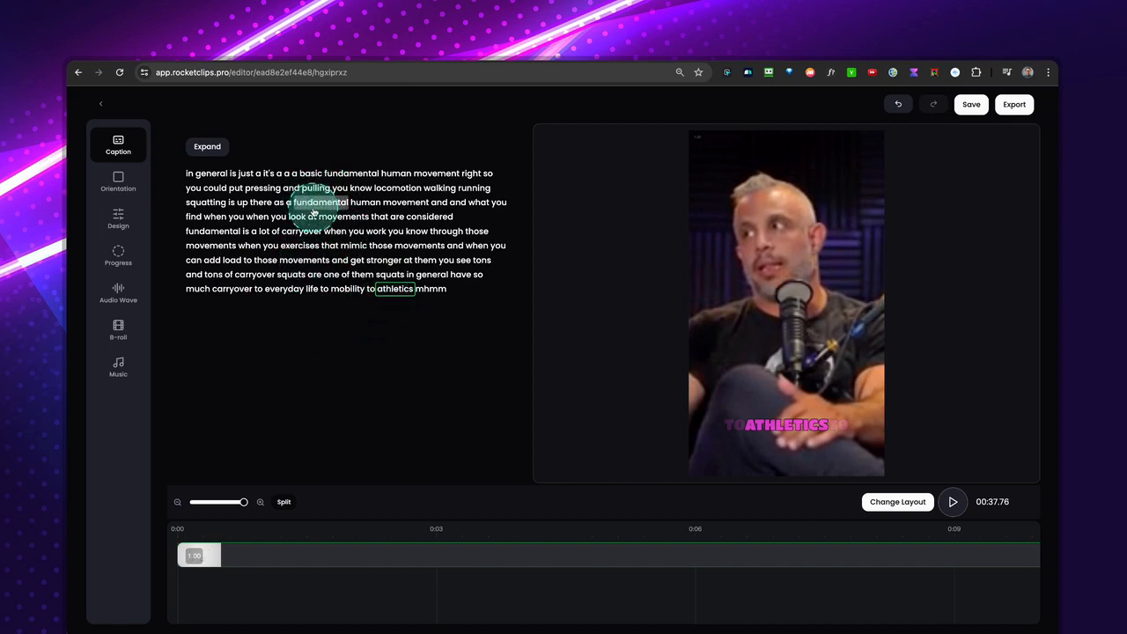
Expand the clip with the source transcript from "squats they're incredible" through "how i would specify" and apply the changes.
left_click(218, 154)
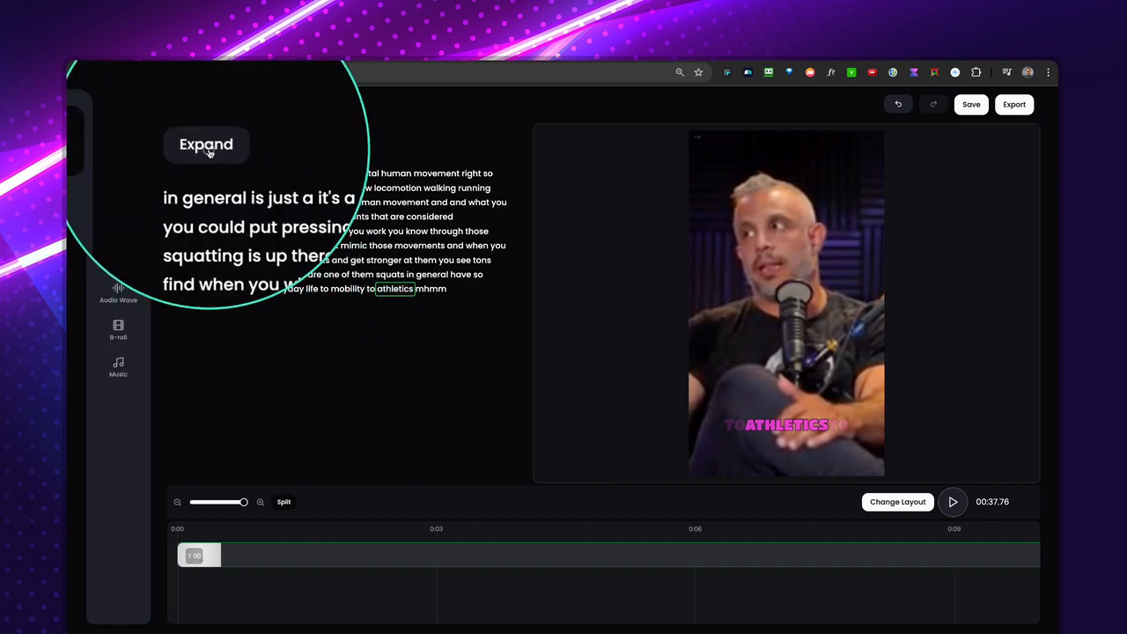
scroll(467, 351, "down", 4)
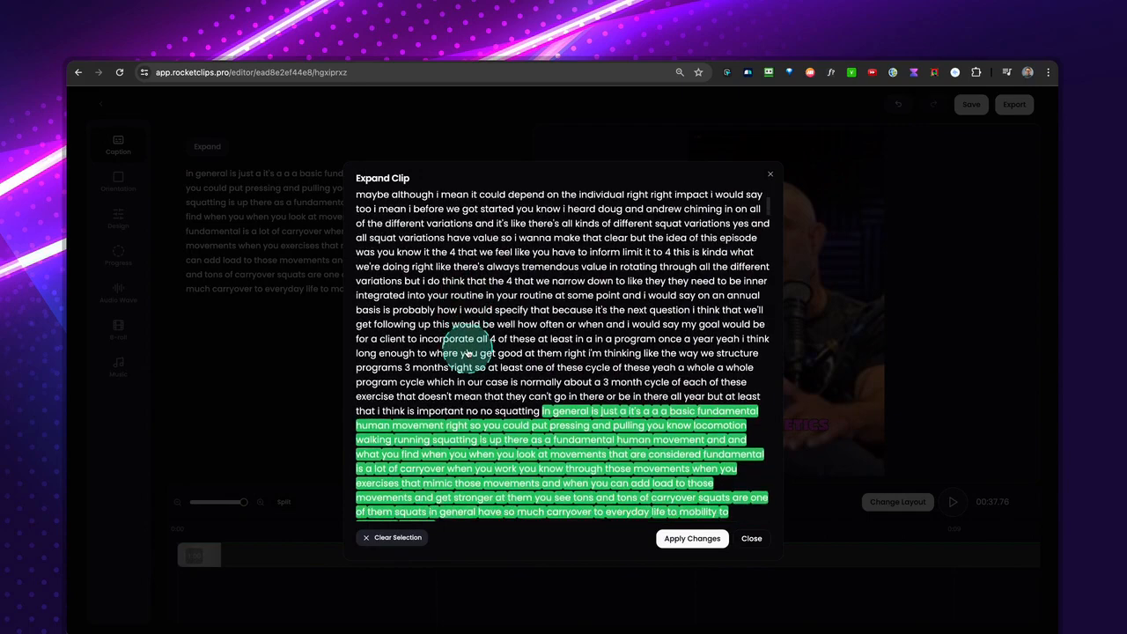
scroll(467, 352, "down", 5)
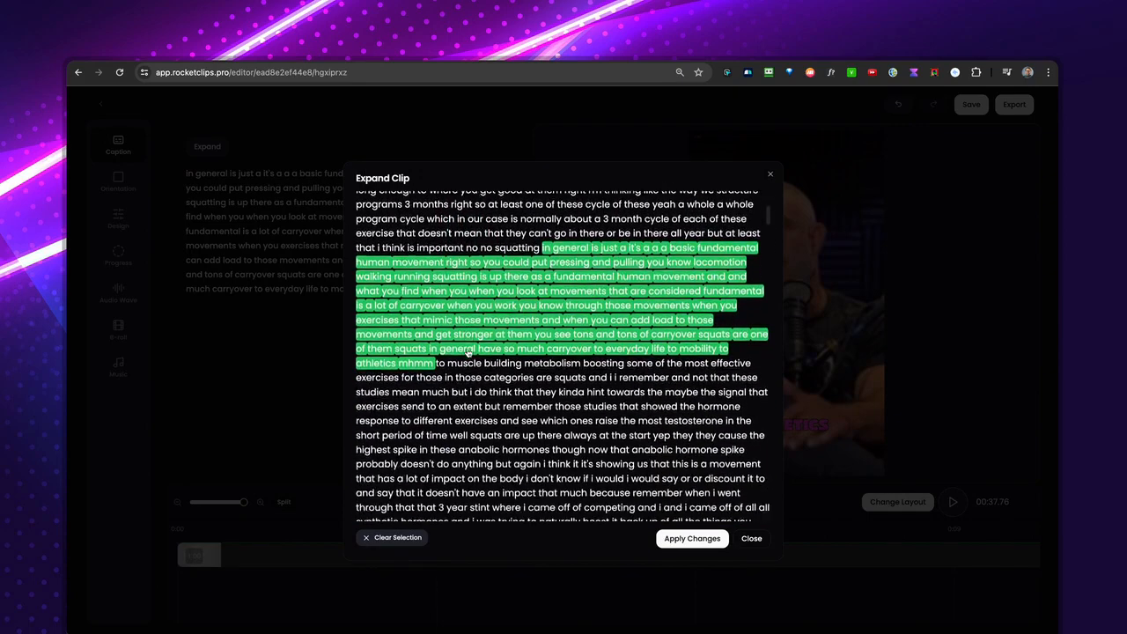
scroll(467, 352, "up", 4)
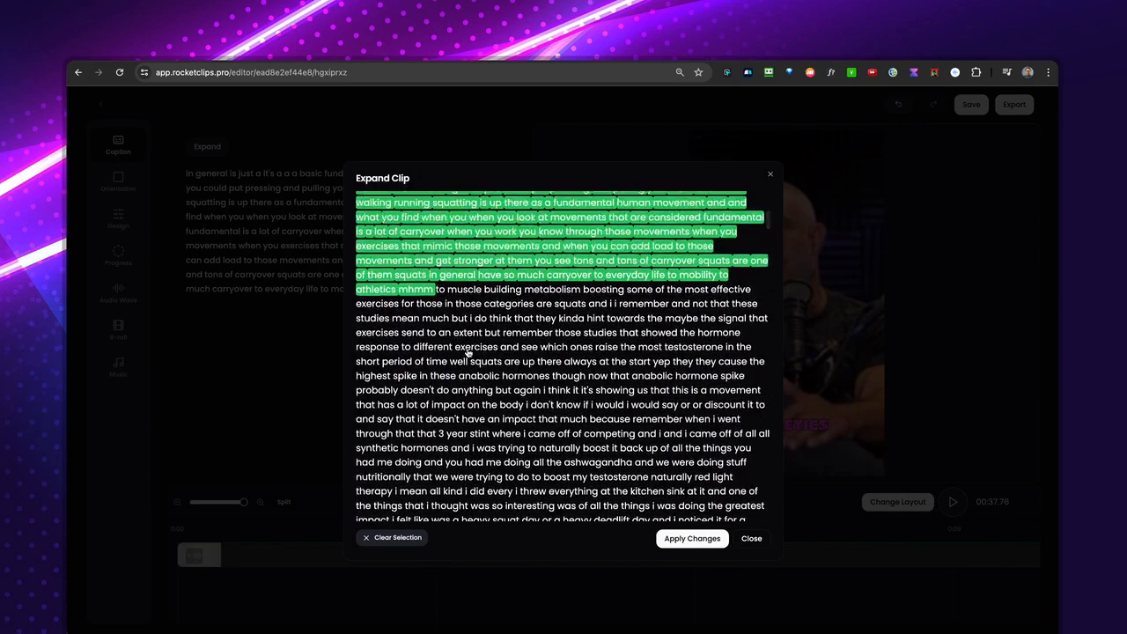
scroll(466, 352, "up", 5)
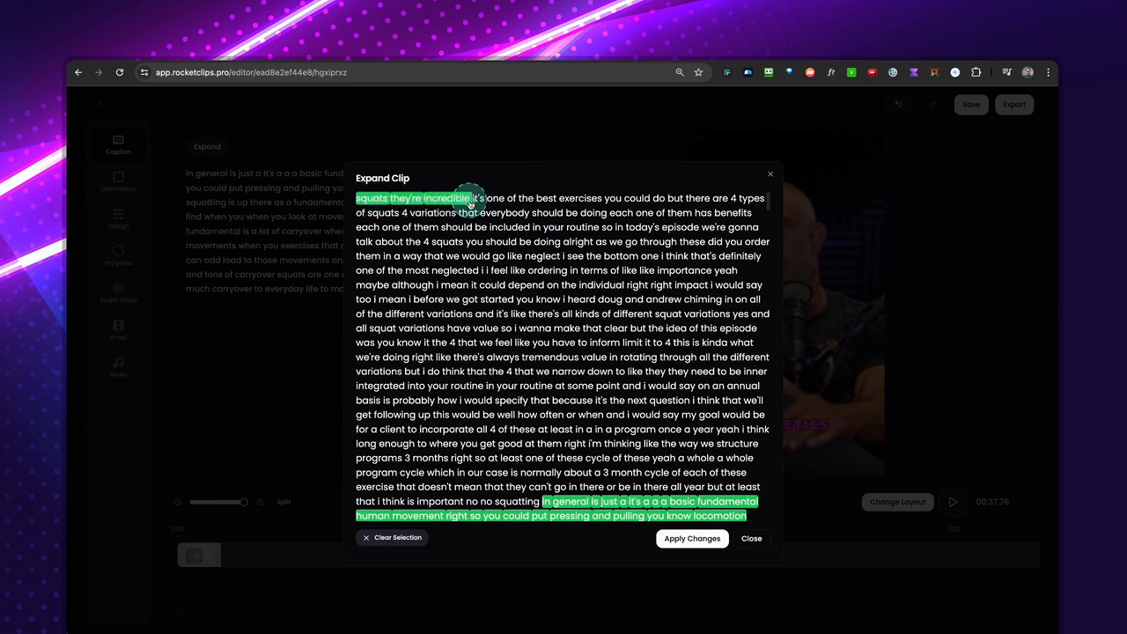
left_click_drag(519, 205, 499, 400)
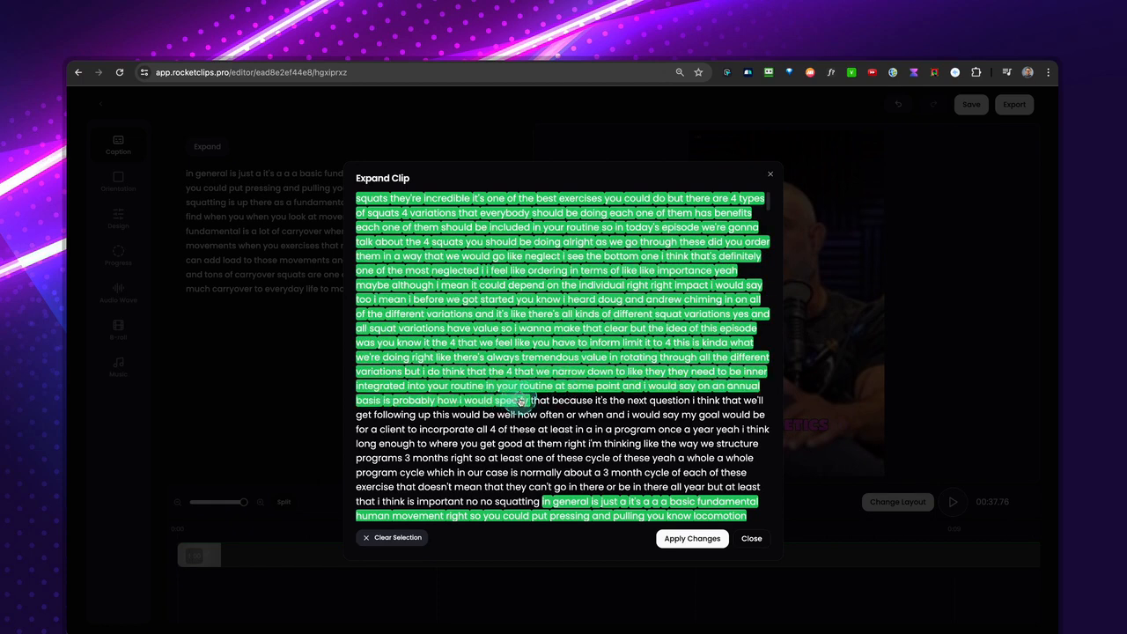
left_click(710, 541)
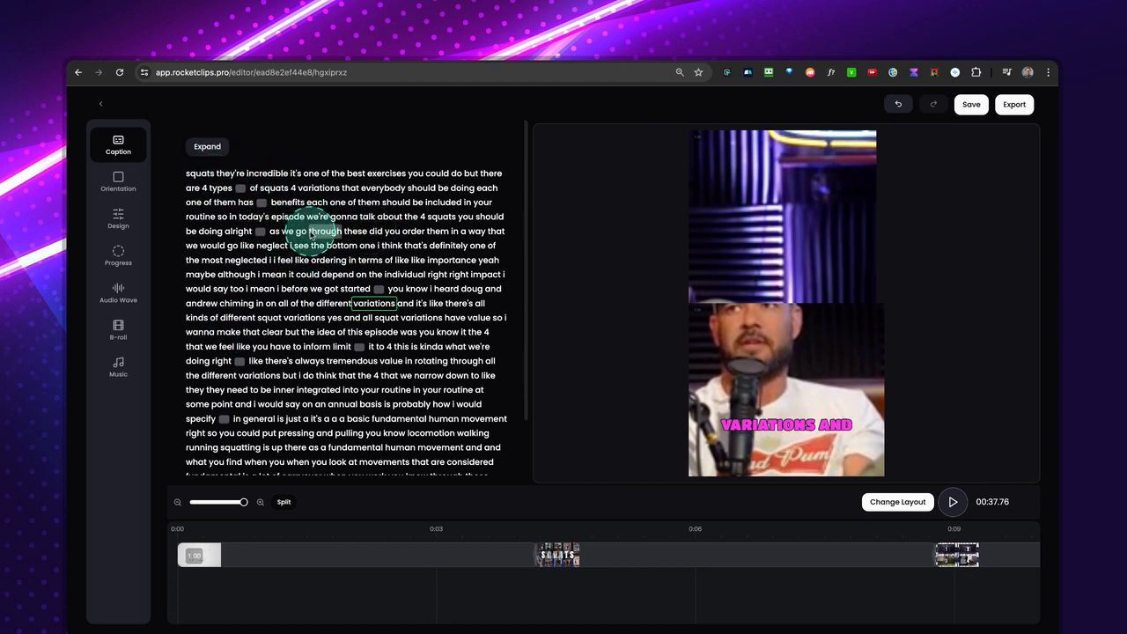
Delete the words "through these did you order" from the clip's transcript.
left_click_drag(310, 234, 370, 233)
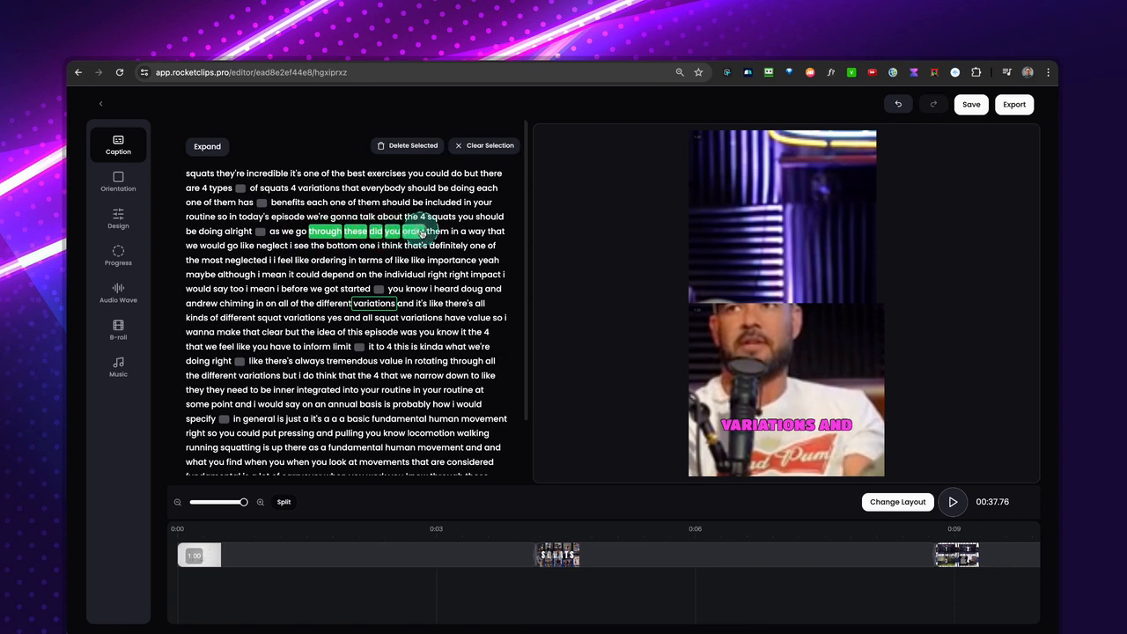
left_click(412, 146)
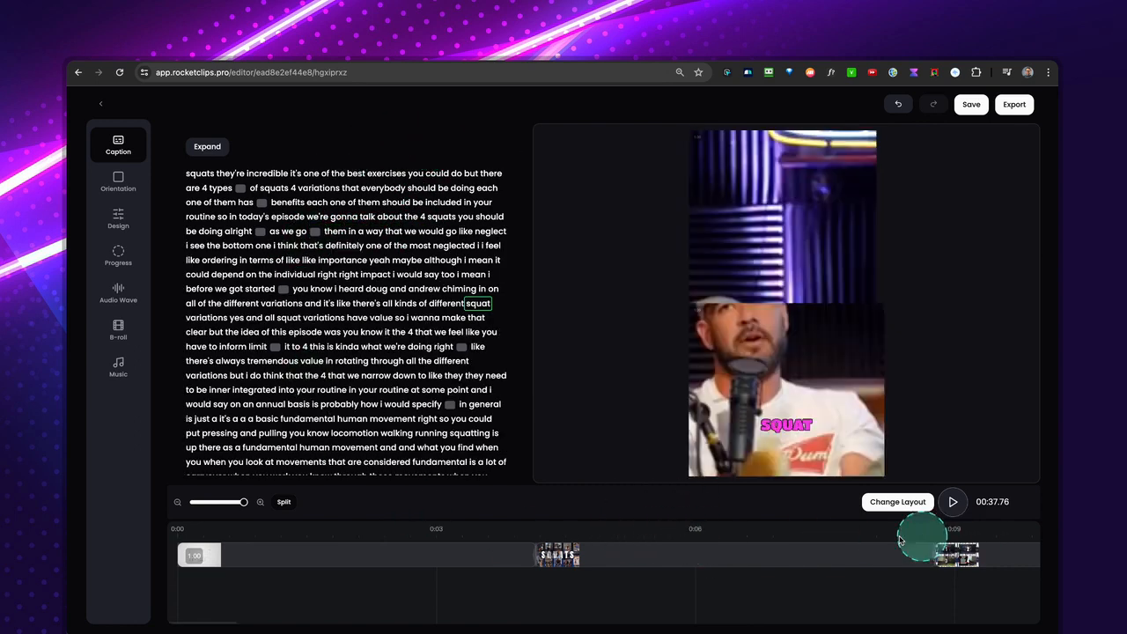
Split the opening segment at about 1.42 s and 2.42 s and delete the section between, "it's one of the best exercises".
left_click(300, 538)
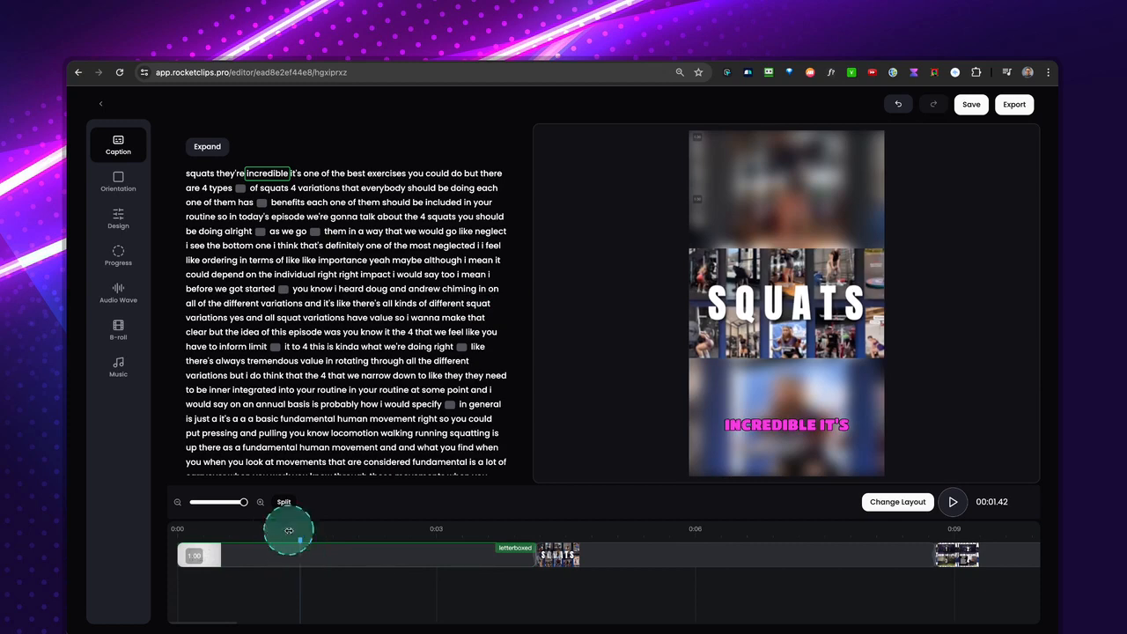
left_click(283, 508)
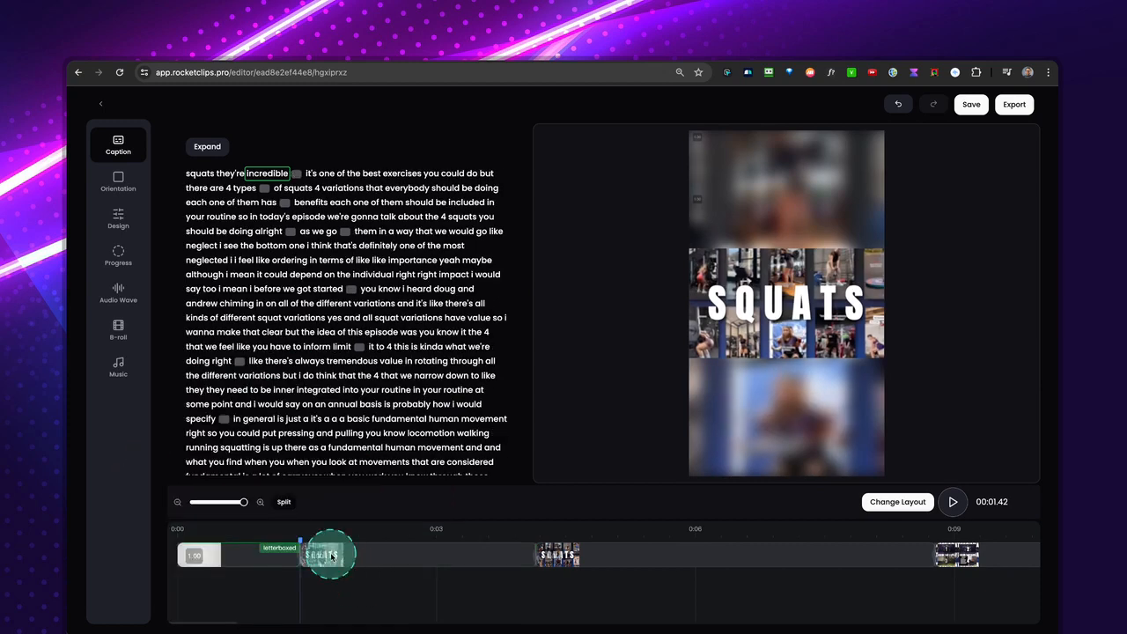
left_click(387, 538)
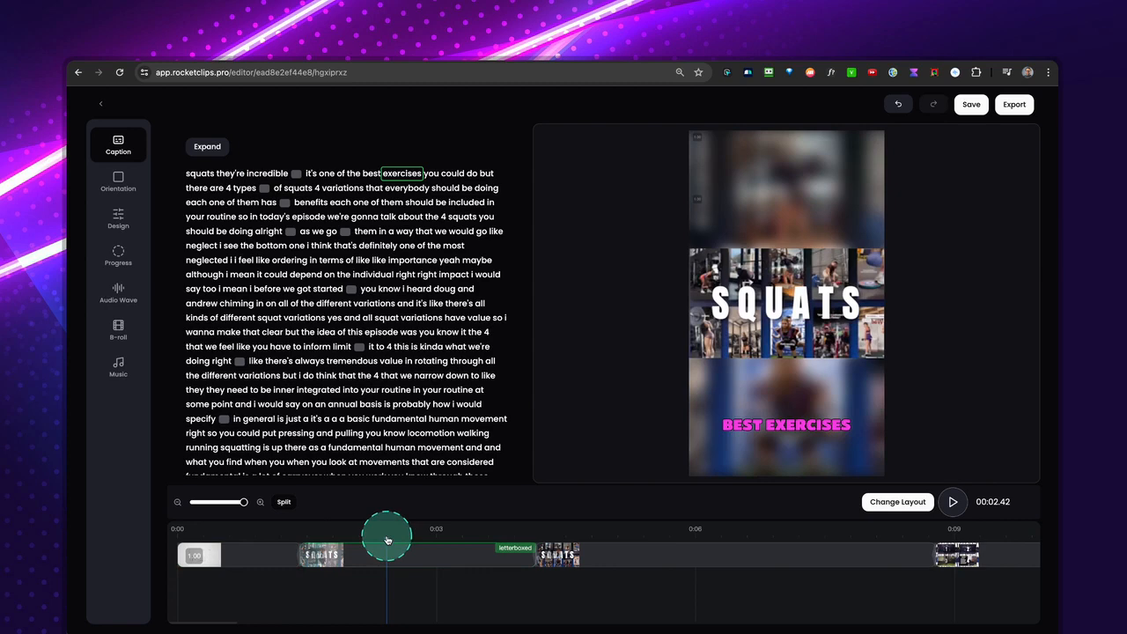
left_click(286, 506)
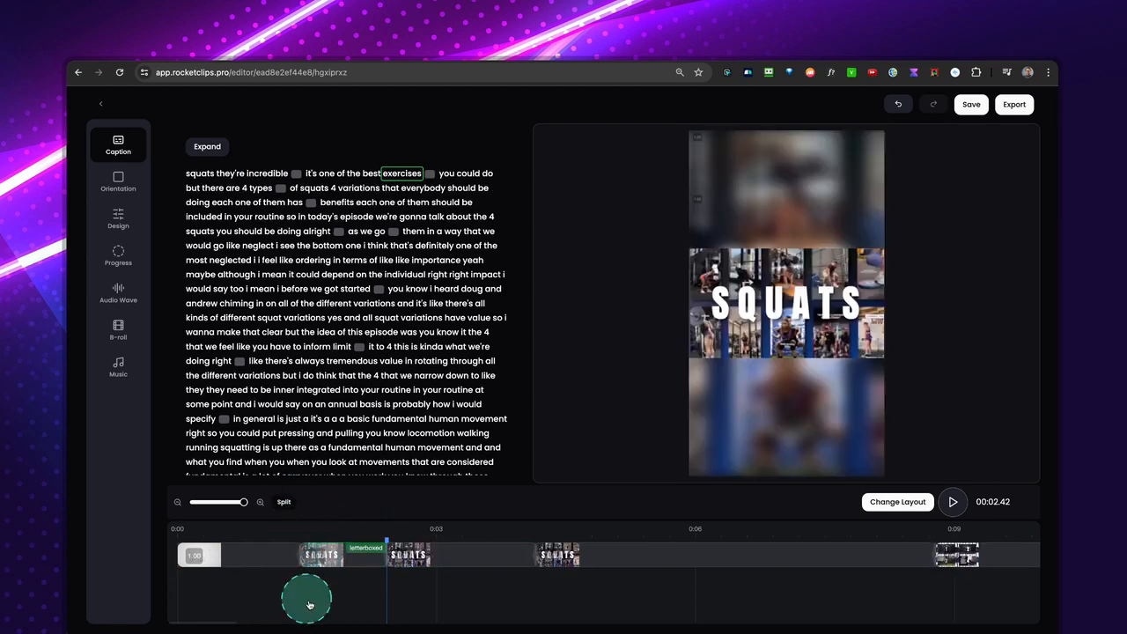
left_click(357, 563)
left_click(334, 548)
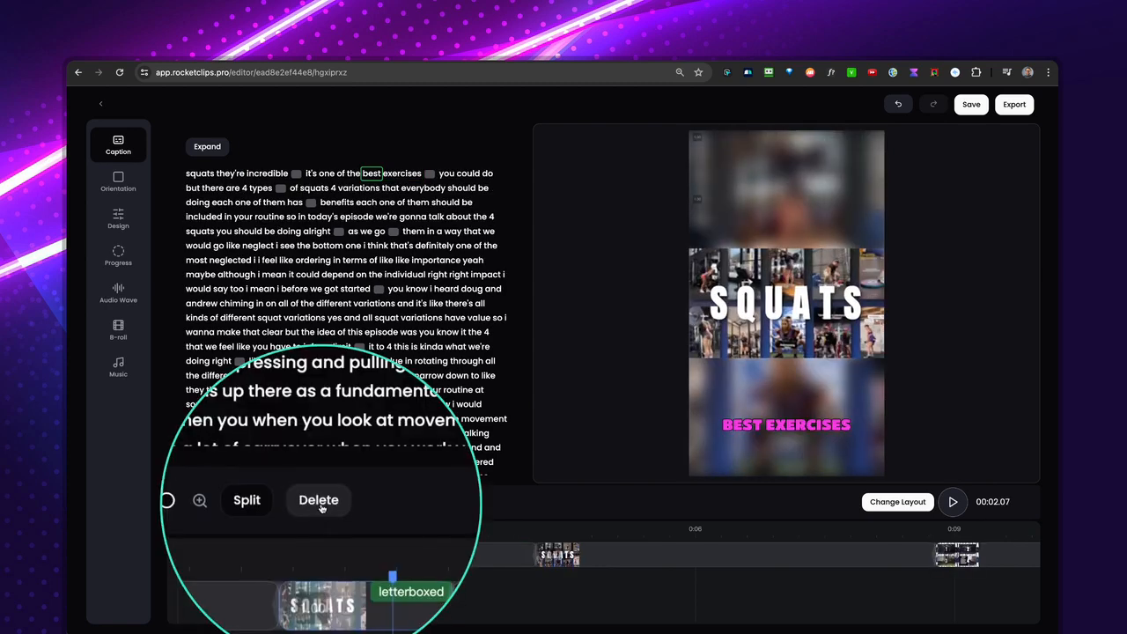
left_click(321, 506)
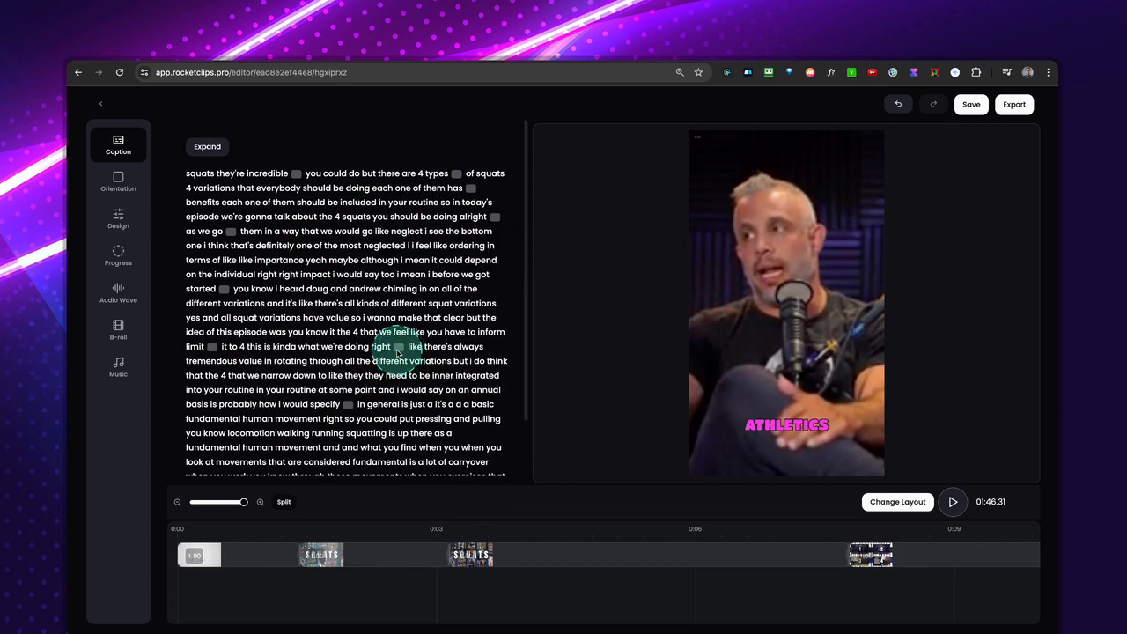
Check in the Expand Clip transcript which passages are included in the clip and close it without changes.
left_click(225, 540)
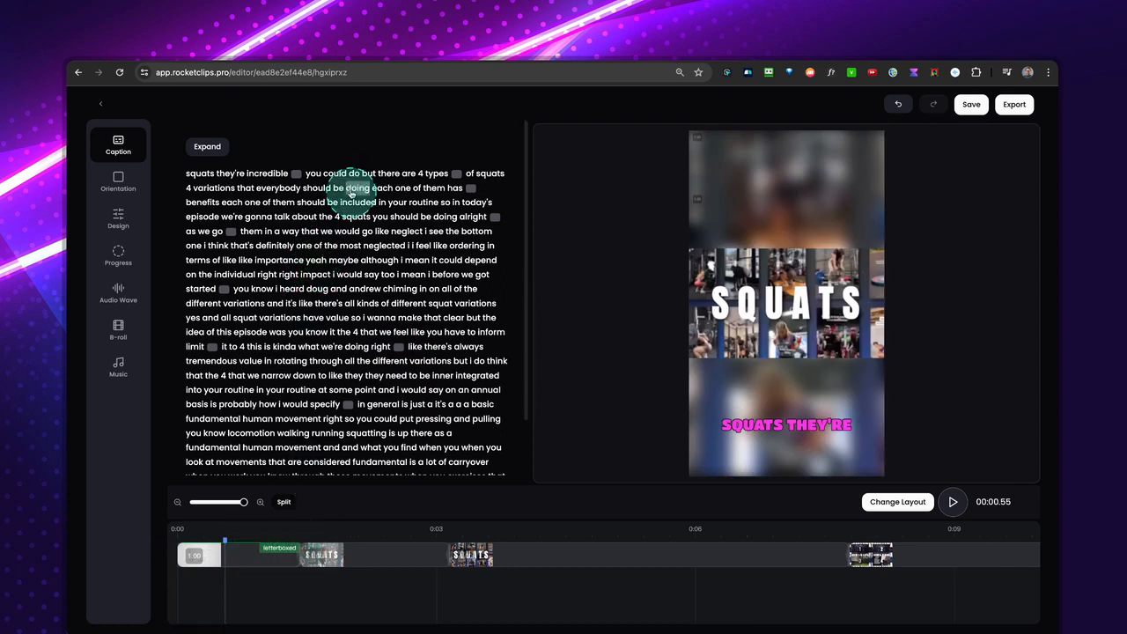
left_click(206, 148)
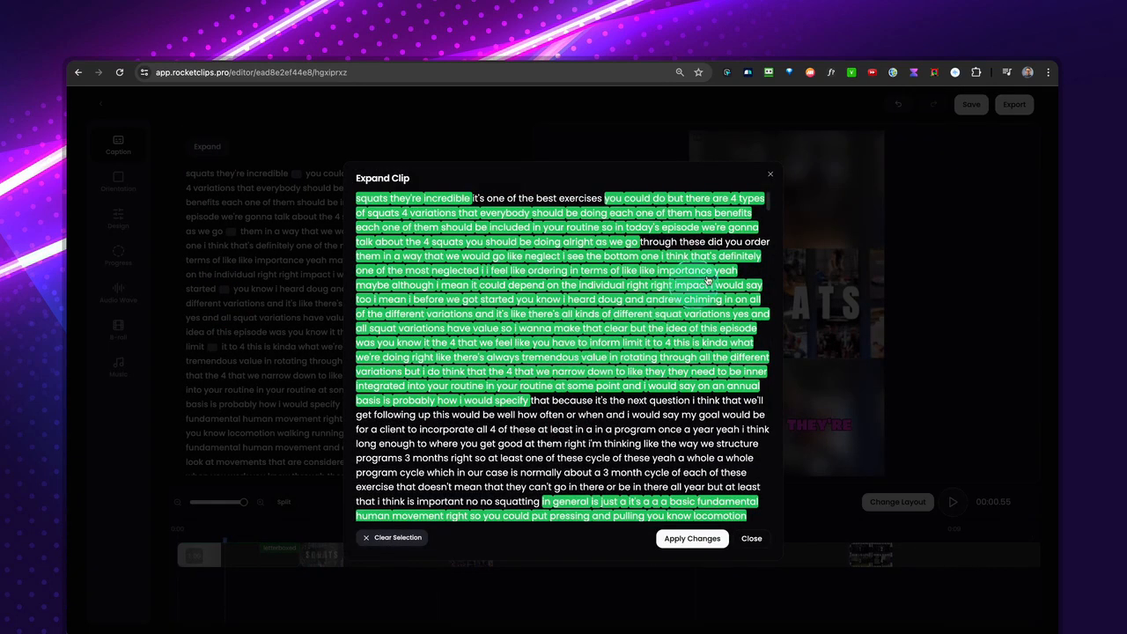
left_click(769, 174)
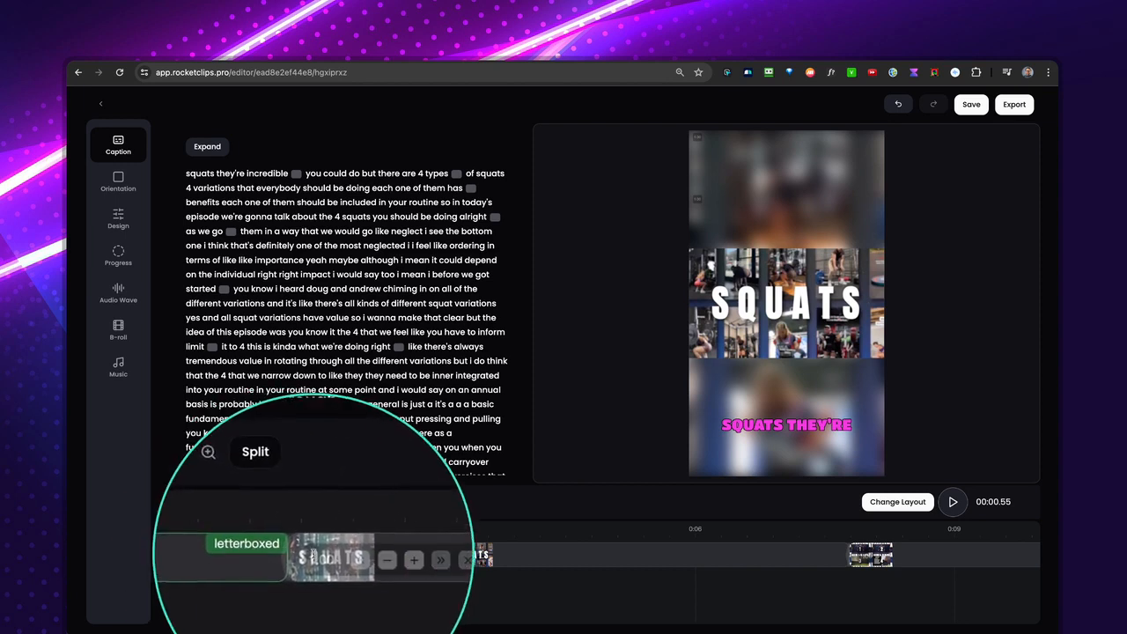
Extend the end of the first timeline segment to about 1.73 s to restore the words "it's one".
mouse_move(300, 556)
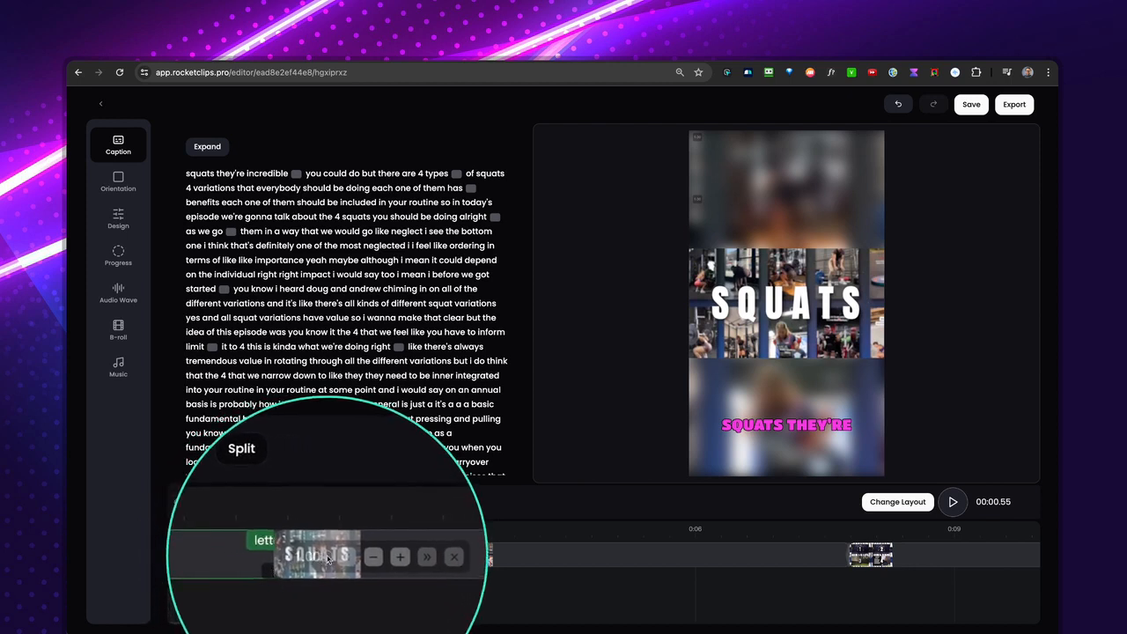
left_click(324, 560)
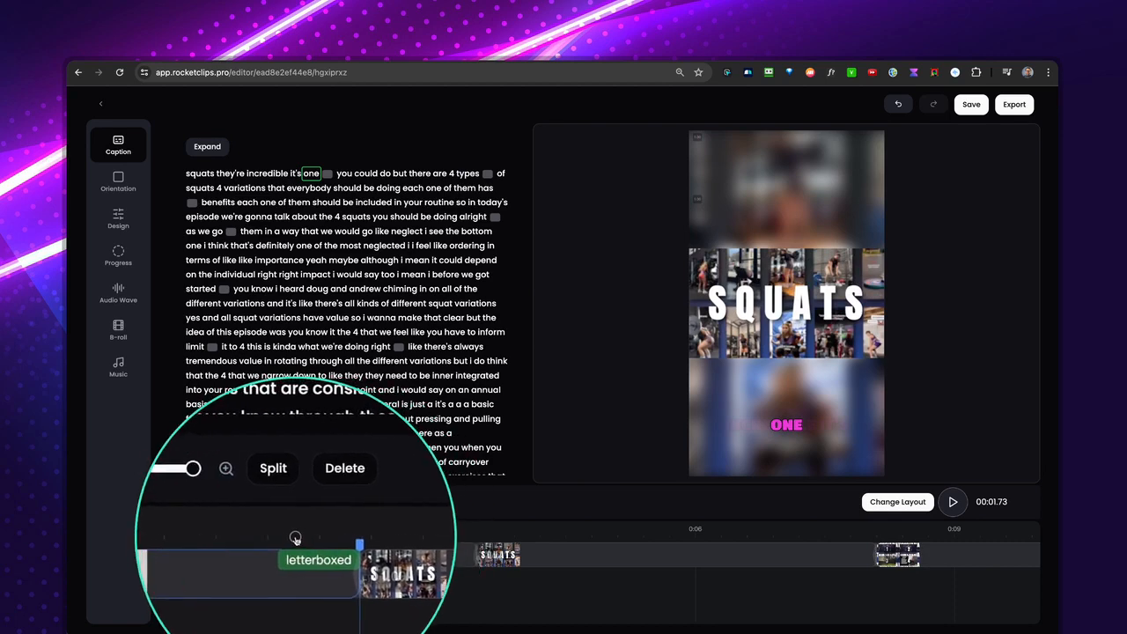
left_click(295, 538)
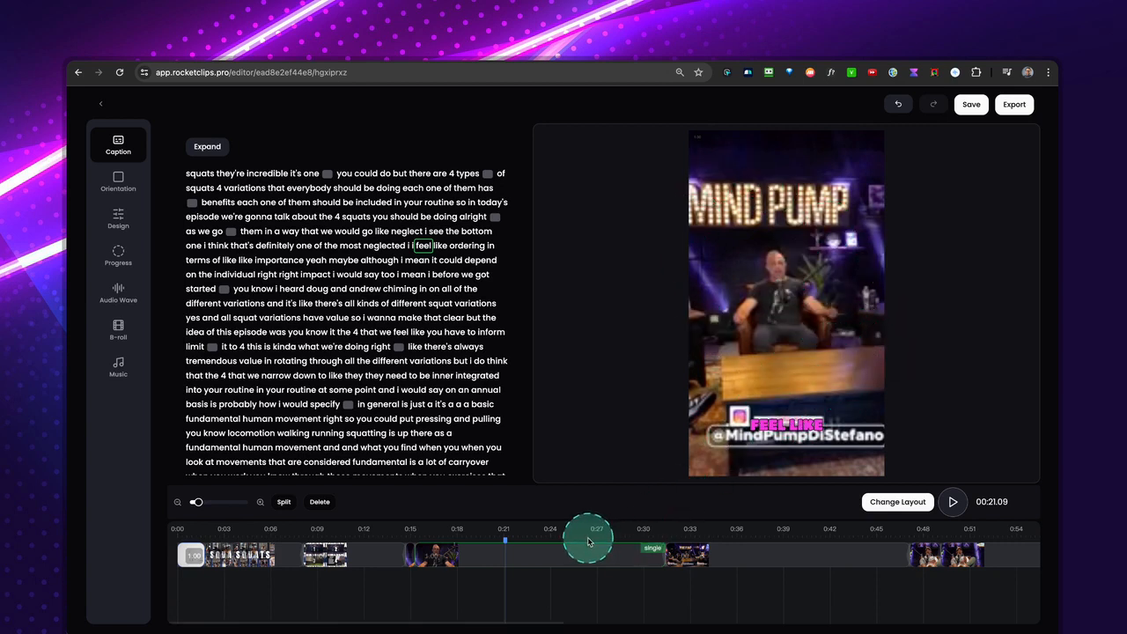
Change the layout of the timeline segment at about 21 s to Letterboxed.
left_click(518, 557)
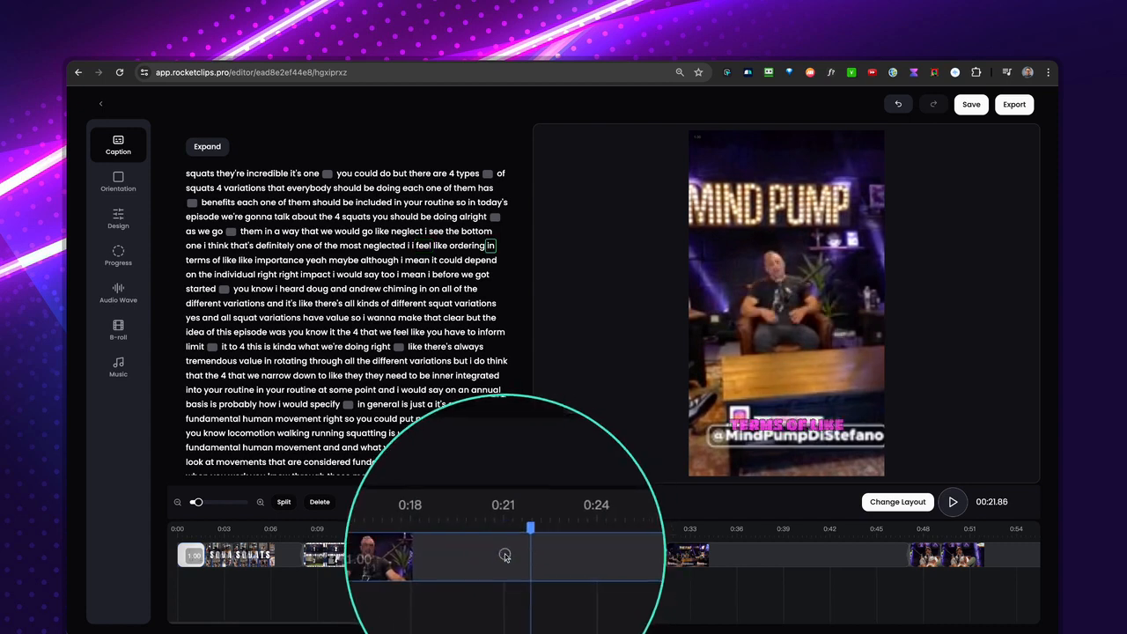
left_click(504, 555)
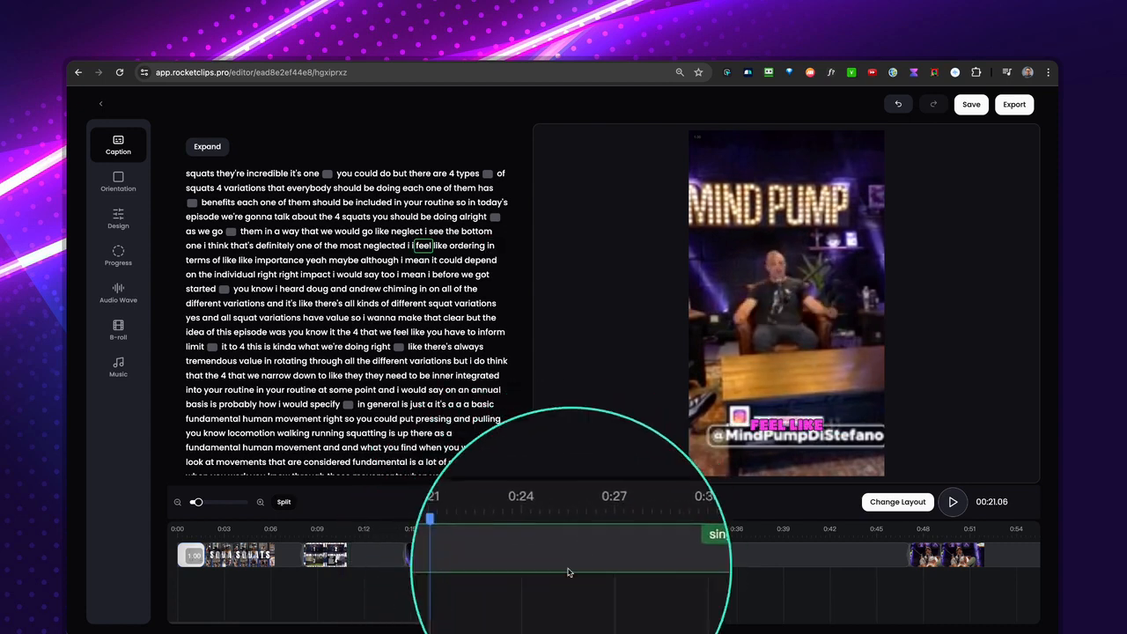
left_click(897, 501)
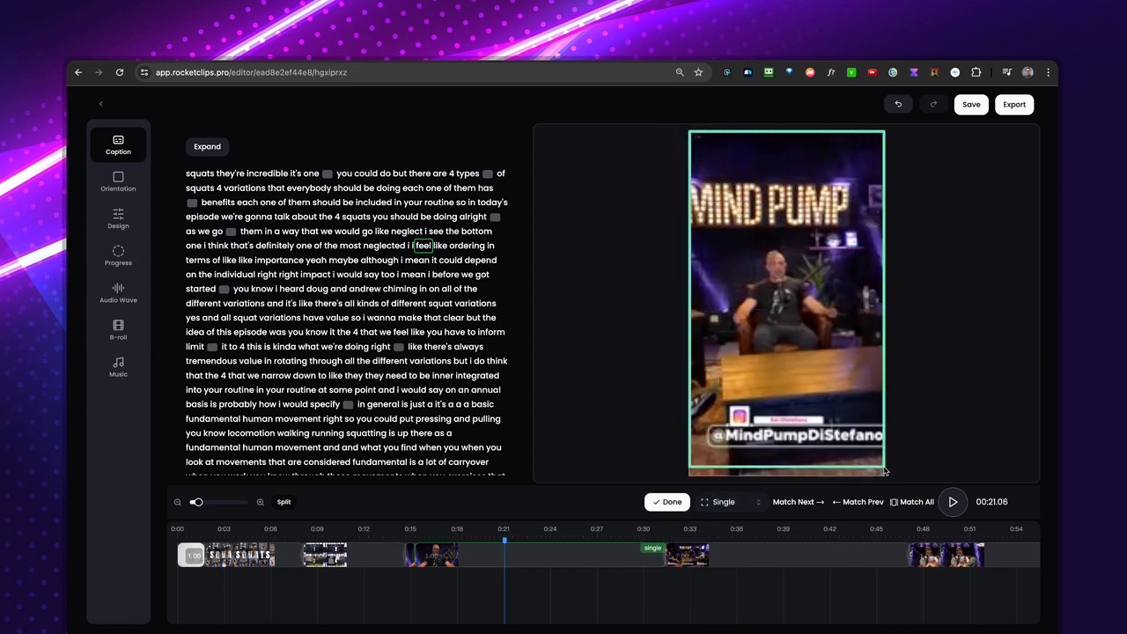
left_click(738, 502)
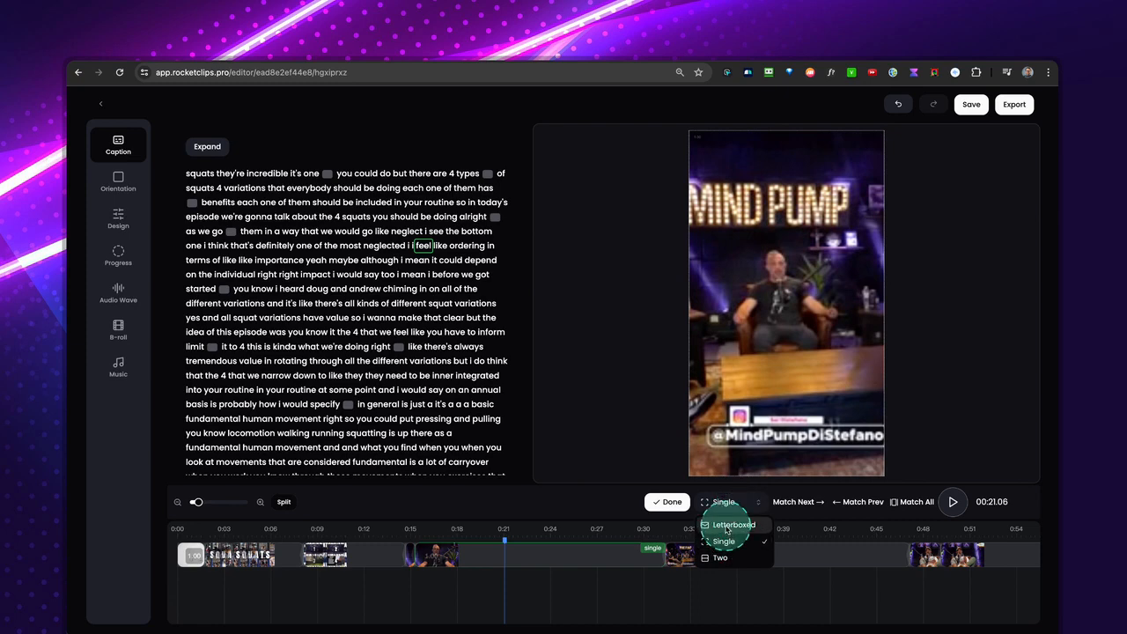
left_click(727, 526)
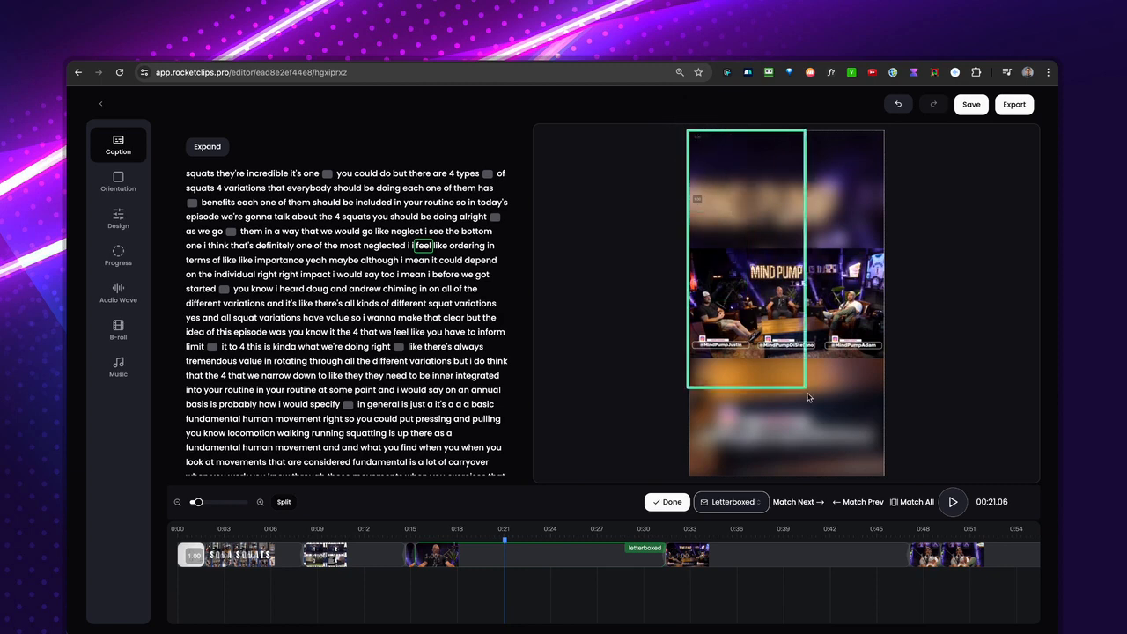
left_click_drag(809, 398, 881, 481)
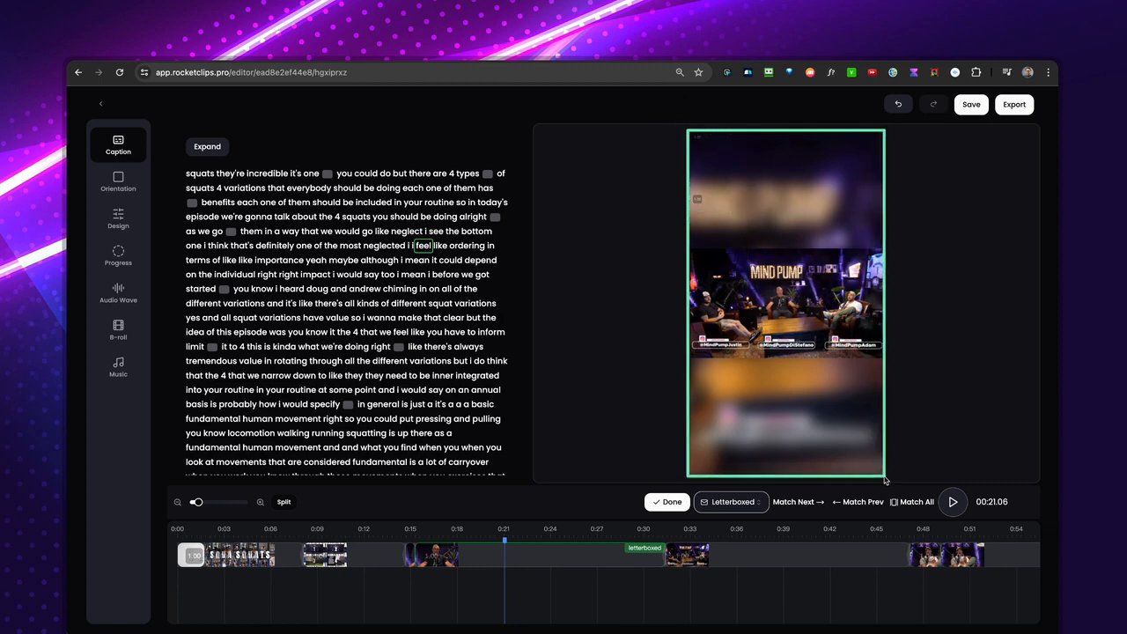
key("Escape")
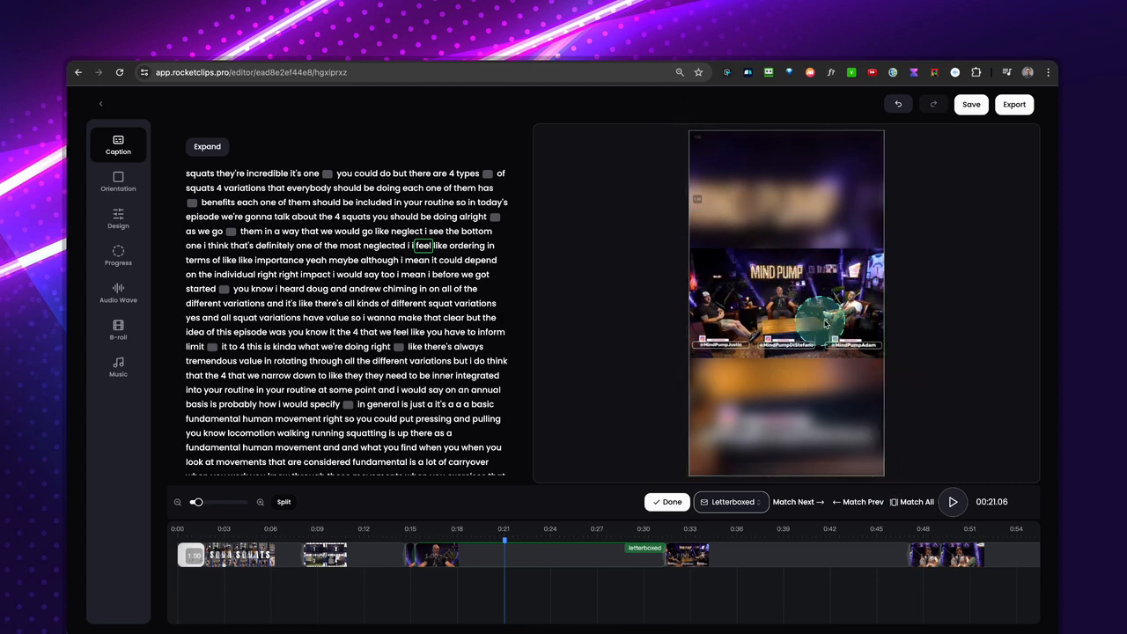
Change the segment at about 21 s to the Two layout and reposition the lower video on the man in the white cap.
left_click(734, 503)
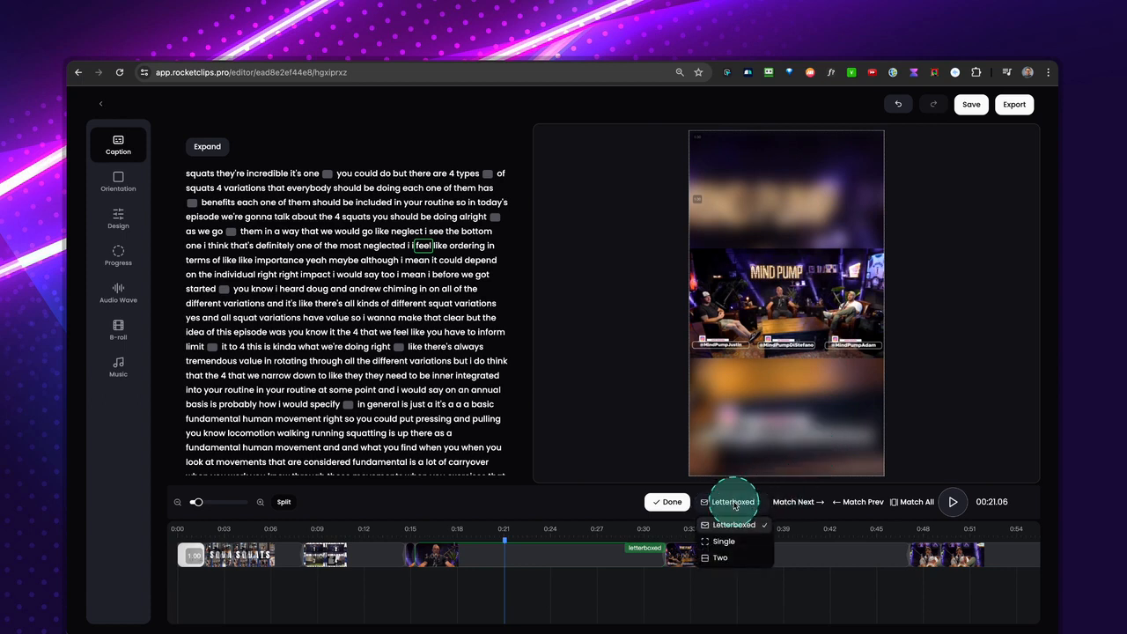
left_click(721, 557)
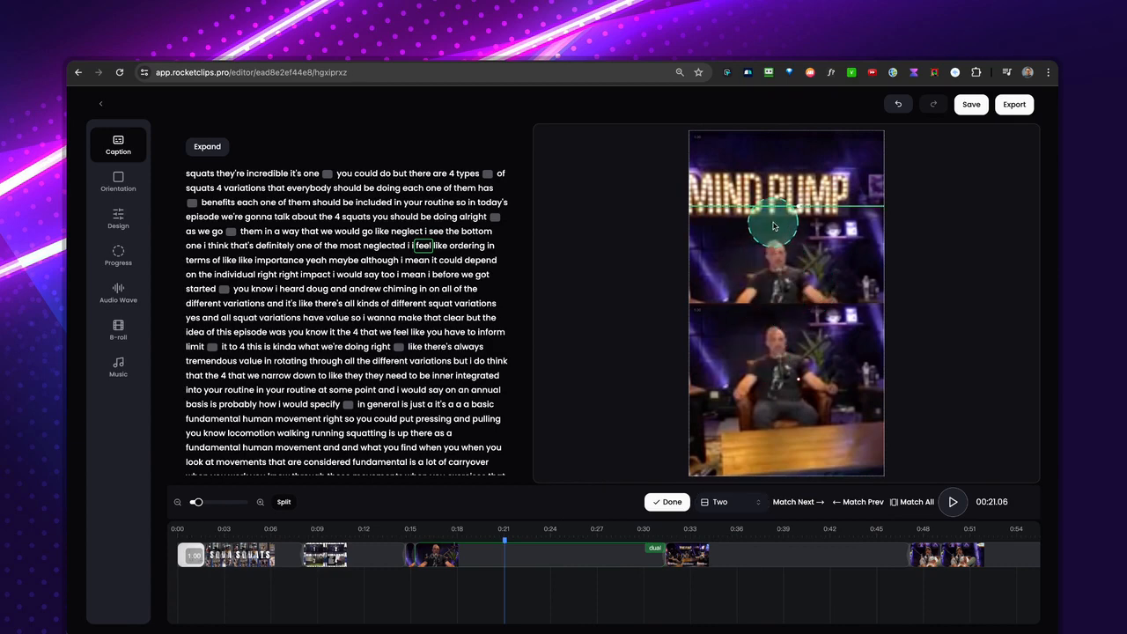
left_click_drag(764, 342, 525, 154)
left_click_drag(738, 382, 1016, 411)
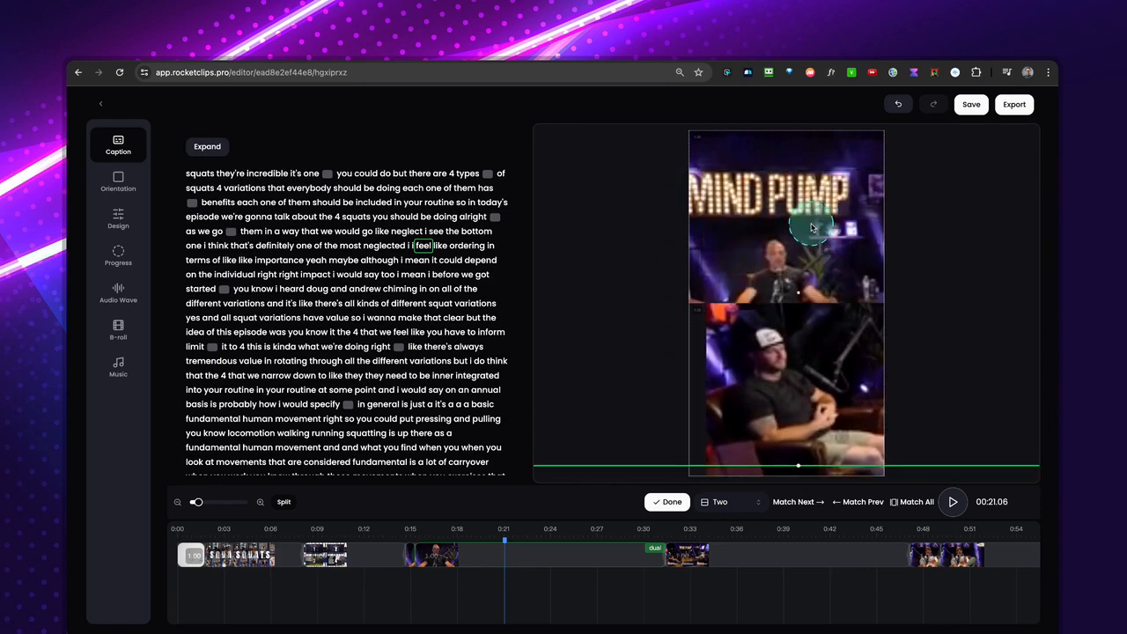
Frame the bald man in the upper half, shift the man in the white cap to fill the lower half, and finish the layout.
left_click(791, 177)
left_click_drag(749, 254, 1009, 111)
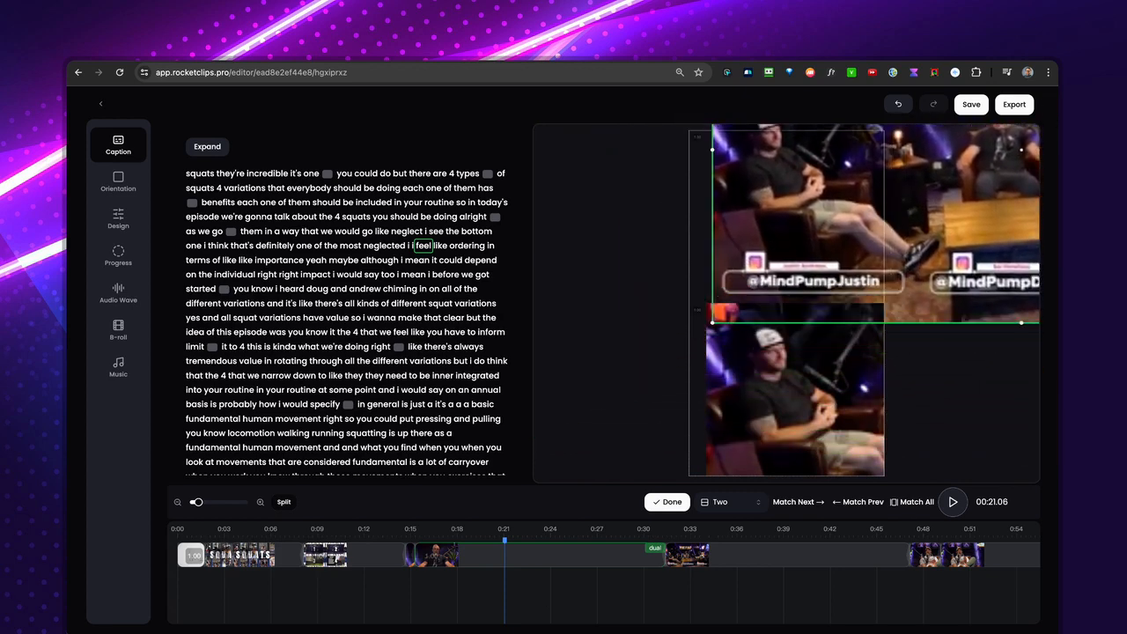
left_click(748, 350)
left_click_drag(714, 325, 661, 276)
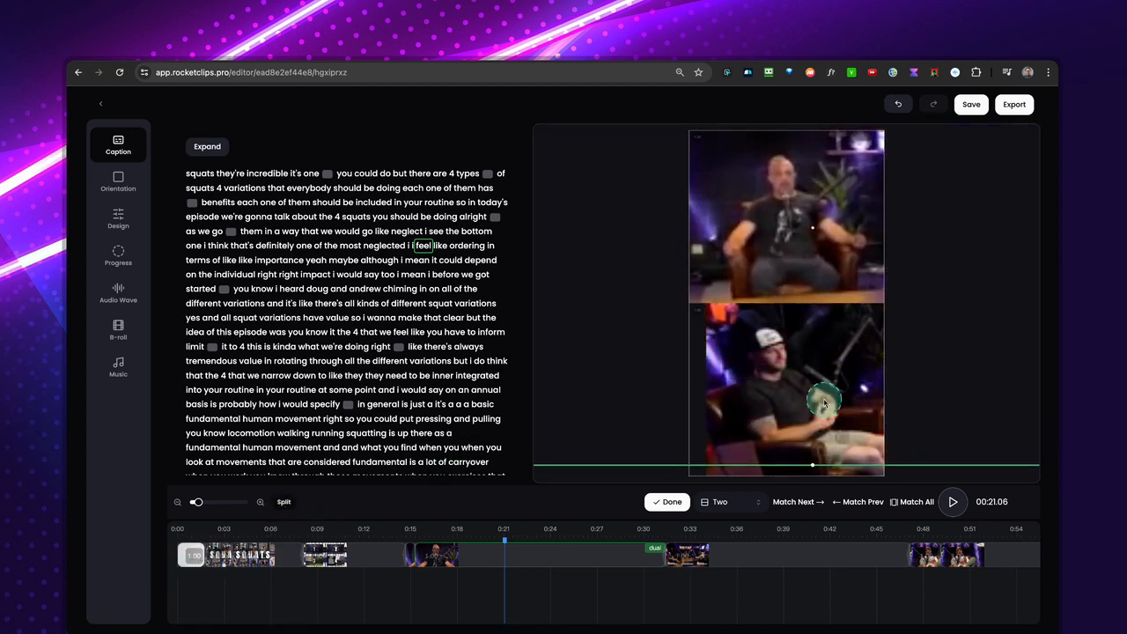
left_click_drag(824, 398, 681, 375)
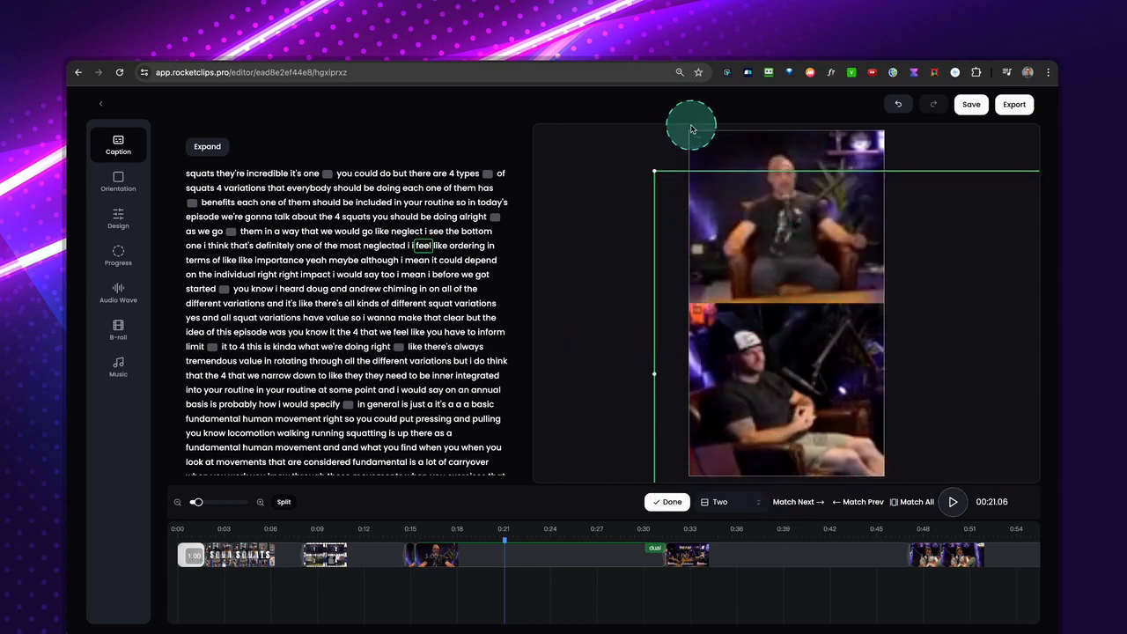
left_click(667, 502)
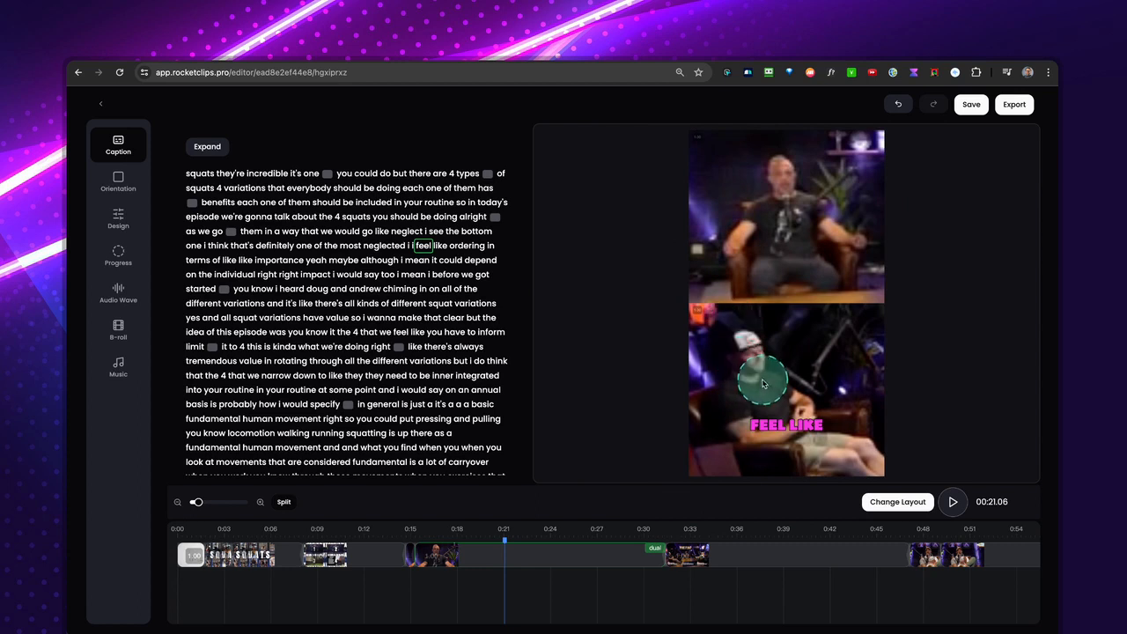
Compare the framing of the dual segment at about 28 s with the letterboxed segment at about 35 to 40 s.
left_click(725, 537)
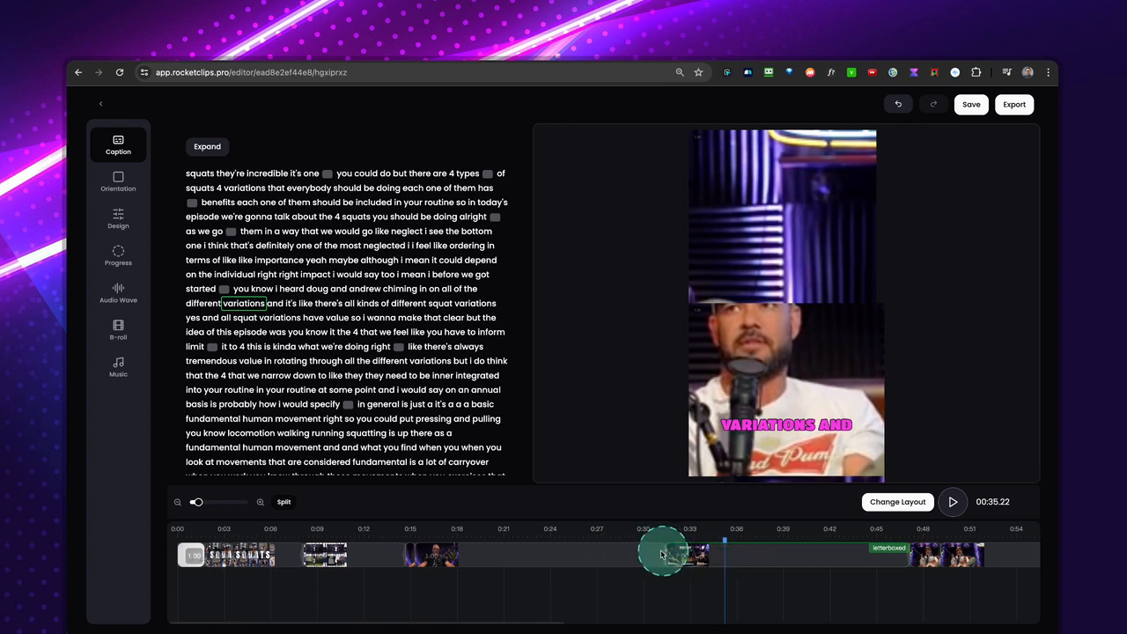
left_click(620, 553)
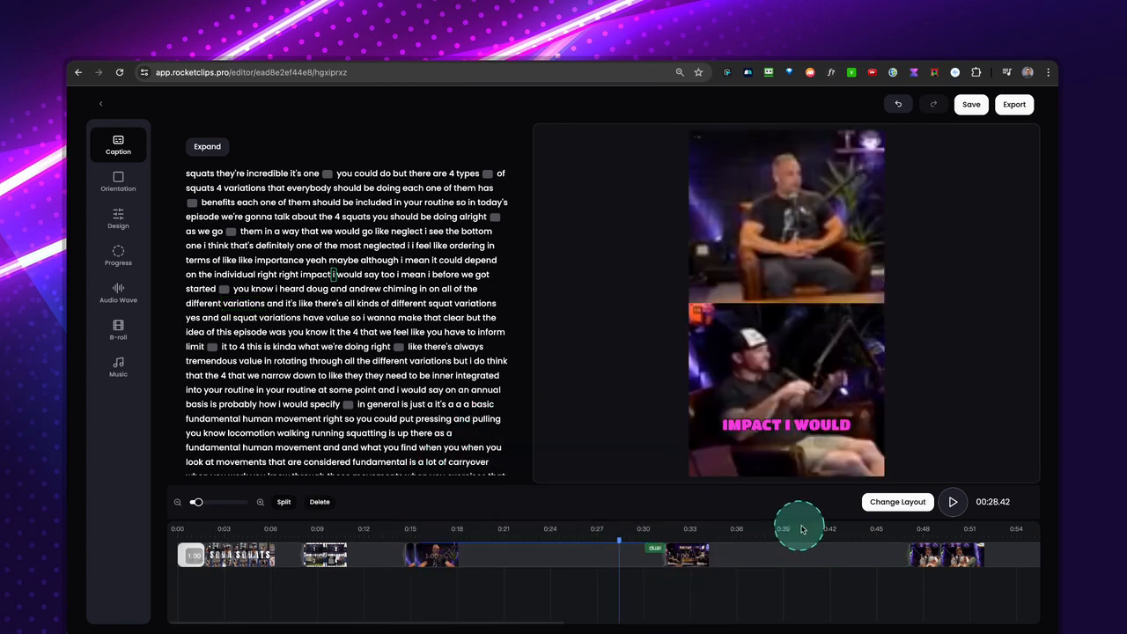
left_click(728, 552)
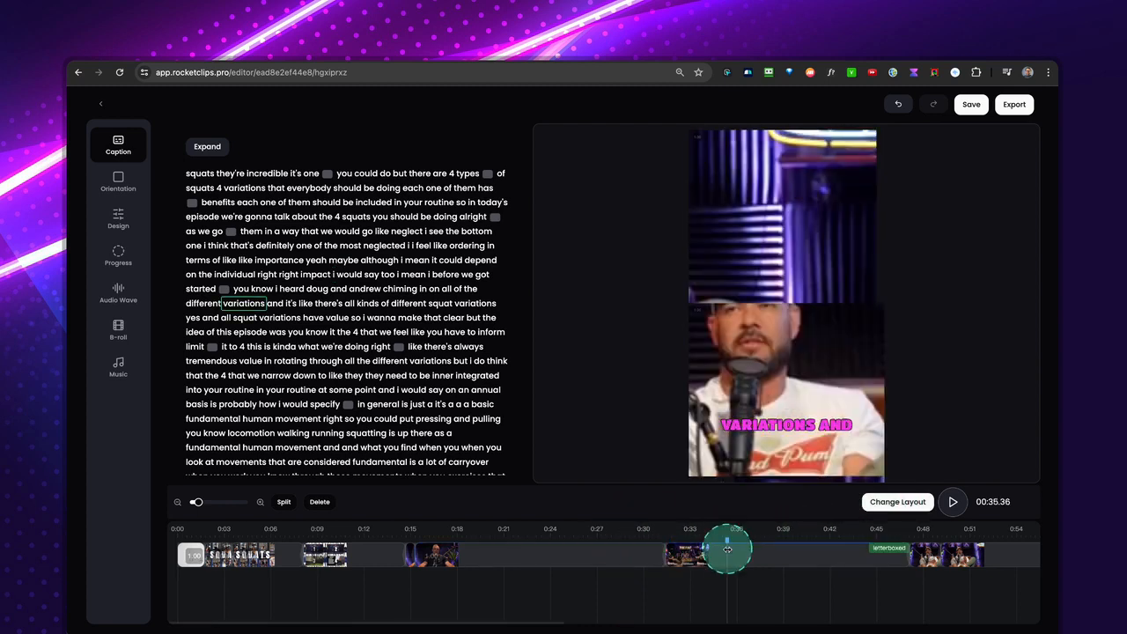
left_click(612, 539)
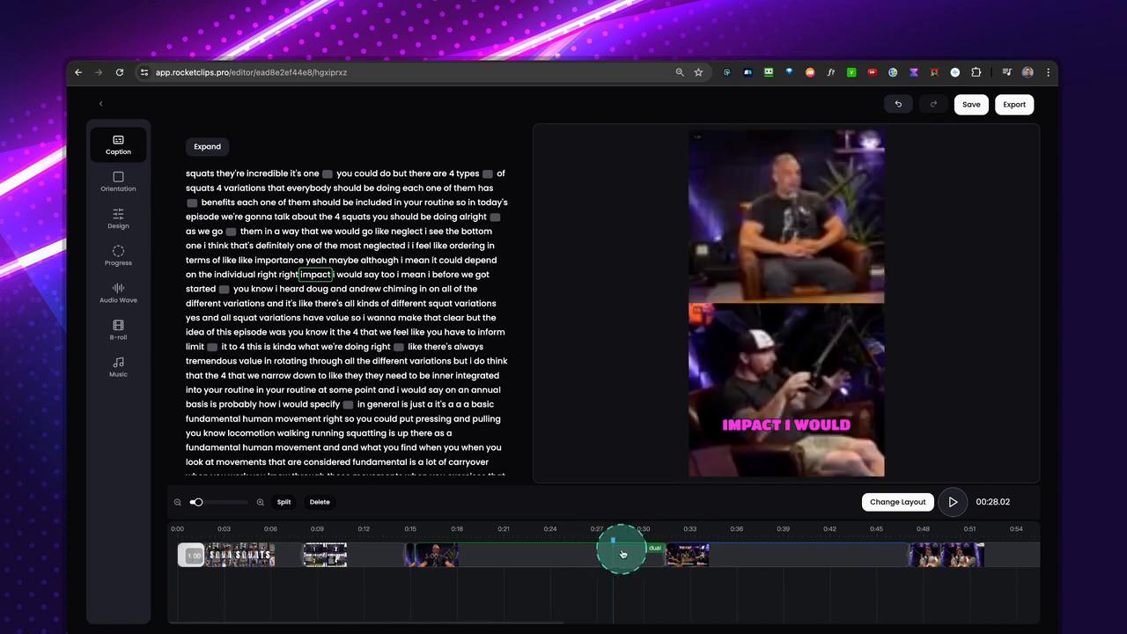
left_click(800, 543)
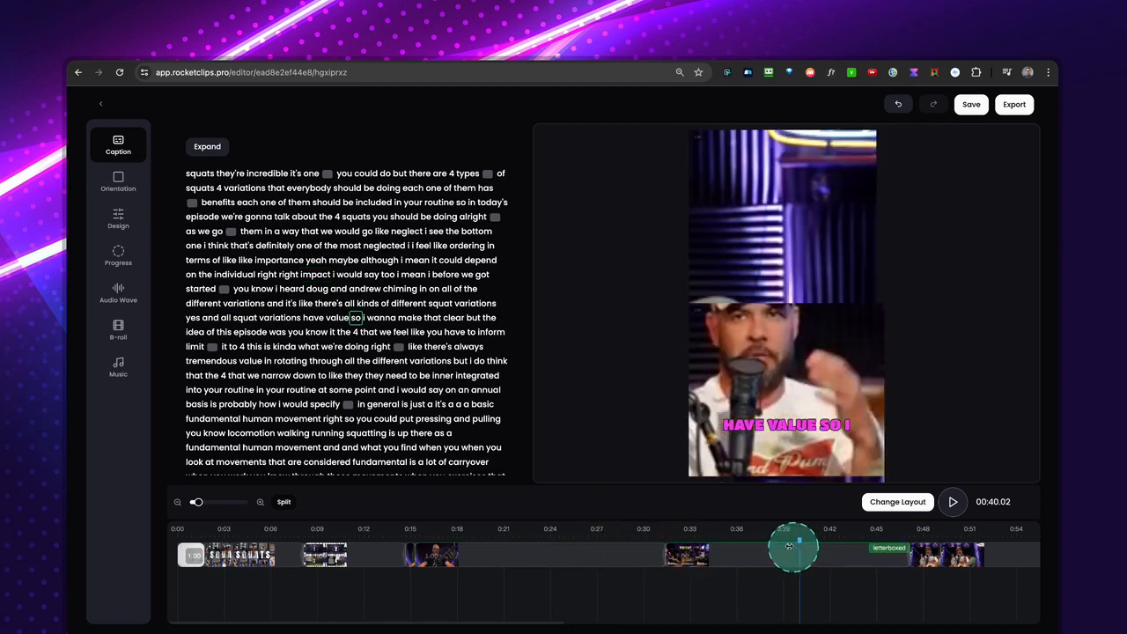
Inspect the Match Next and Match Prev layout options for the letterboxed segment at about 40 s and its neighbours, and close layout editing without changes.
left_click(870, 509)
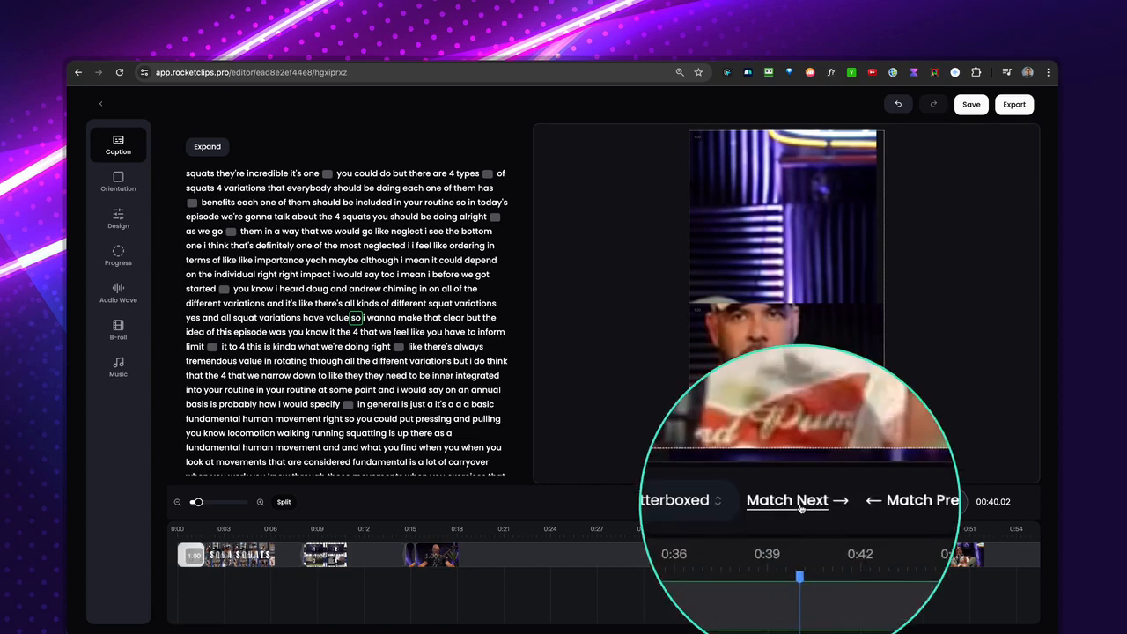
left_click(800, 508)
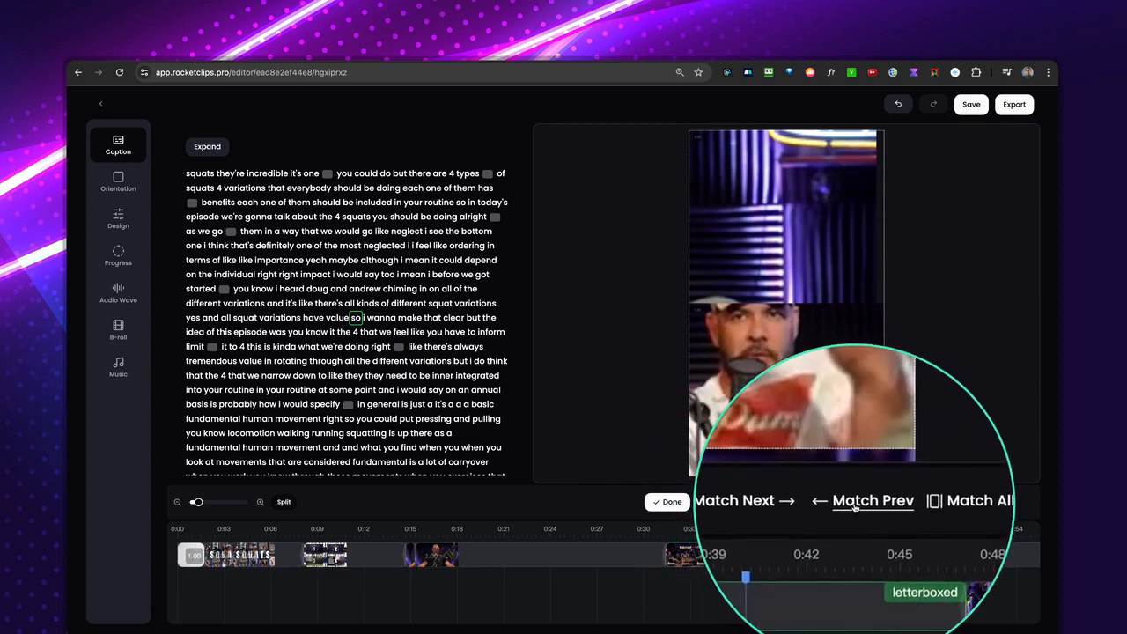
left_click(853, 507)
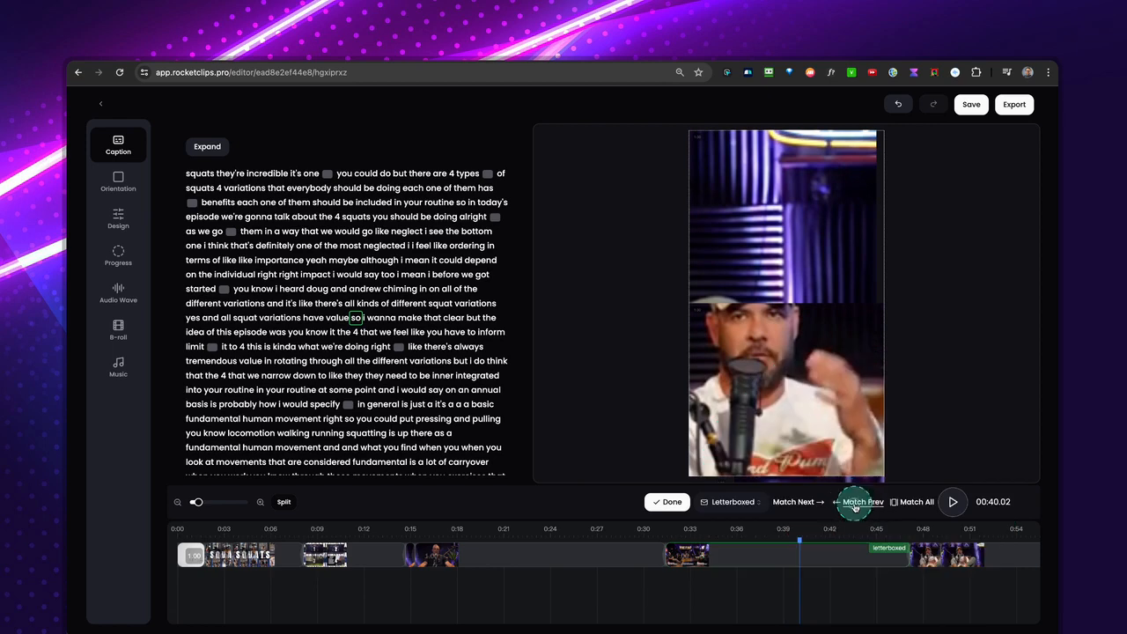
left_click(563, 565)
left_click(778, 557)
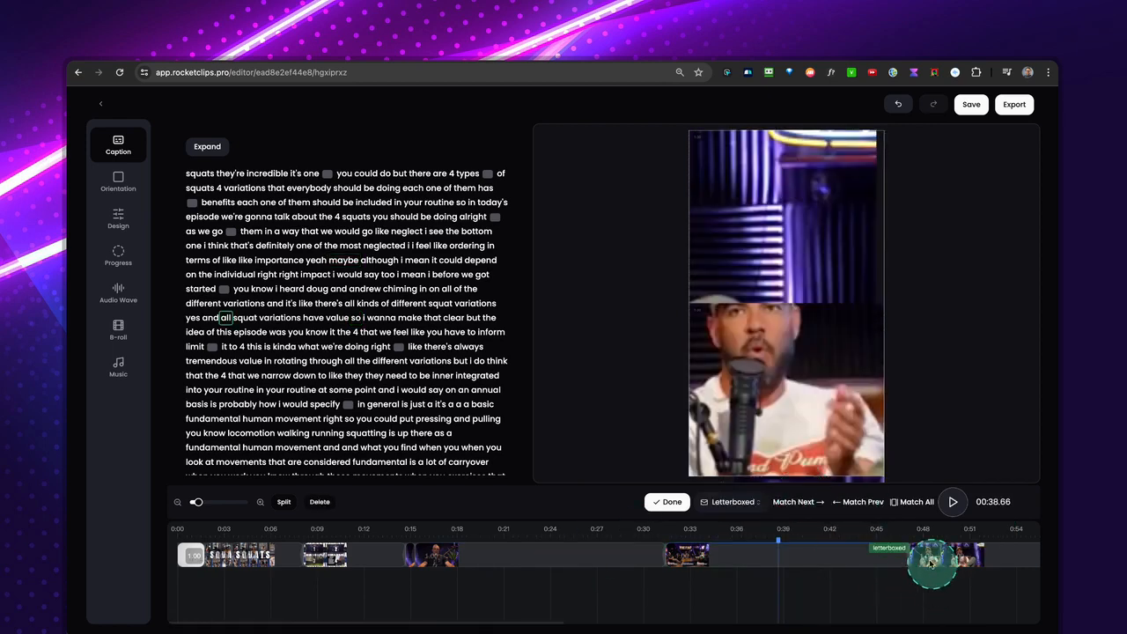
left_click(922, 530)
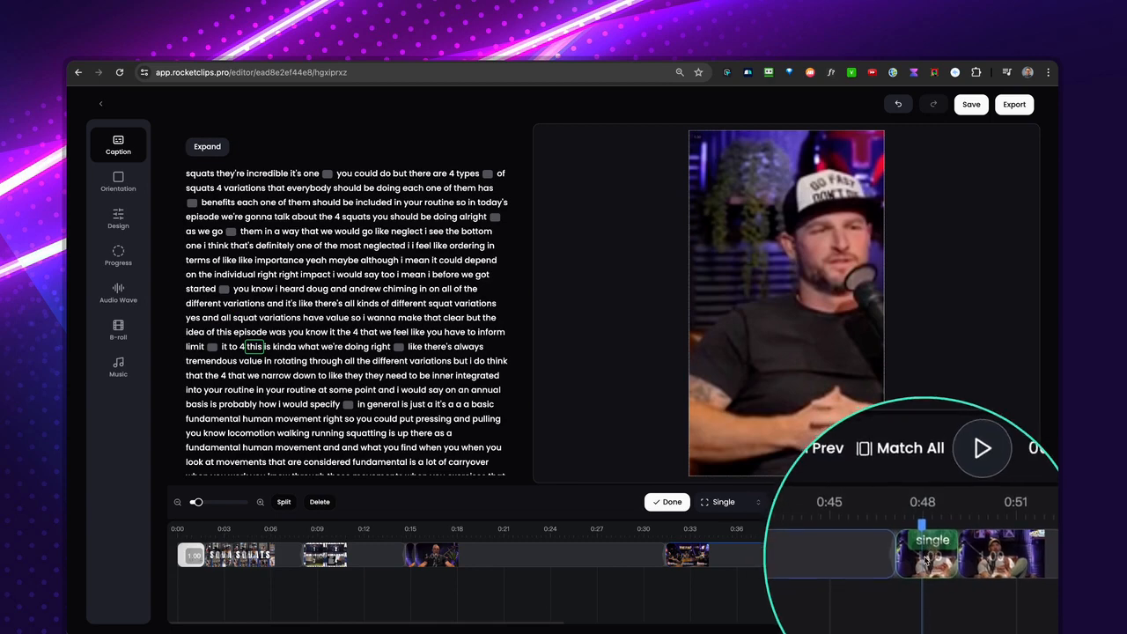
left_click(816, 550)
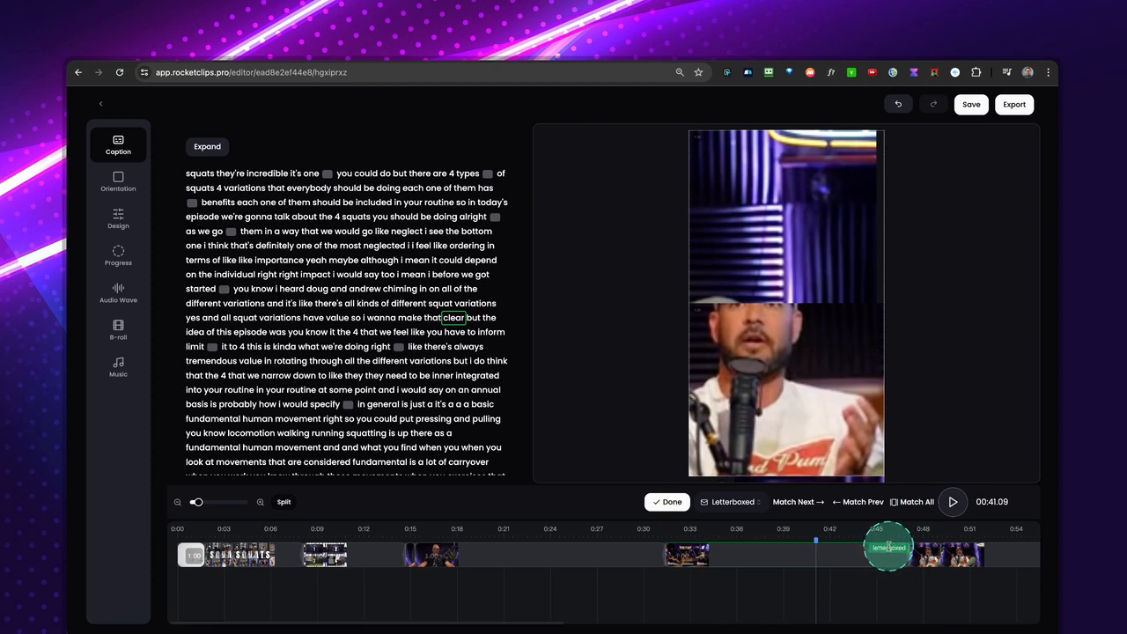
left_click(669, 508)
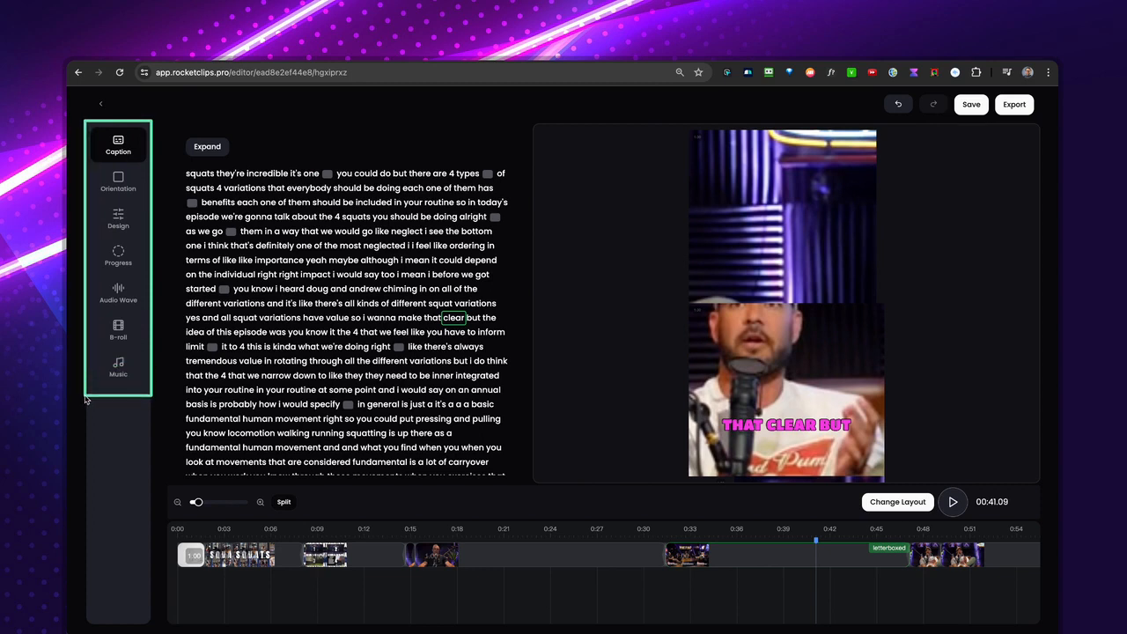
Apply the MineCraft subtitle style in the clip's design settings.
left_click(118, 221)
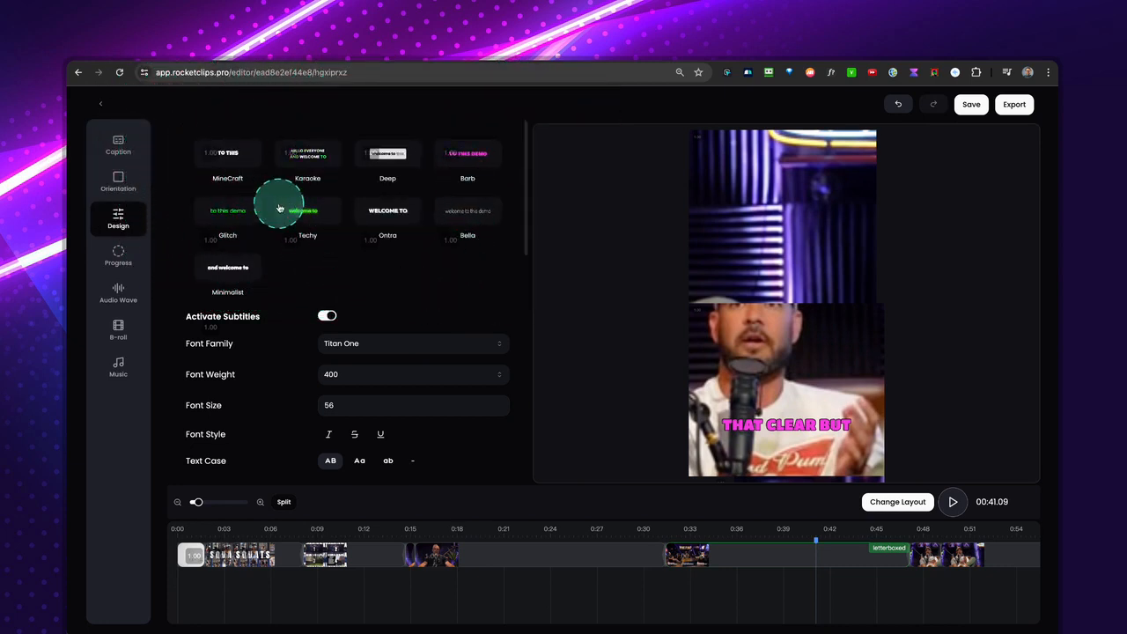
left_click(243, 164)
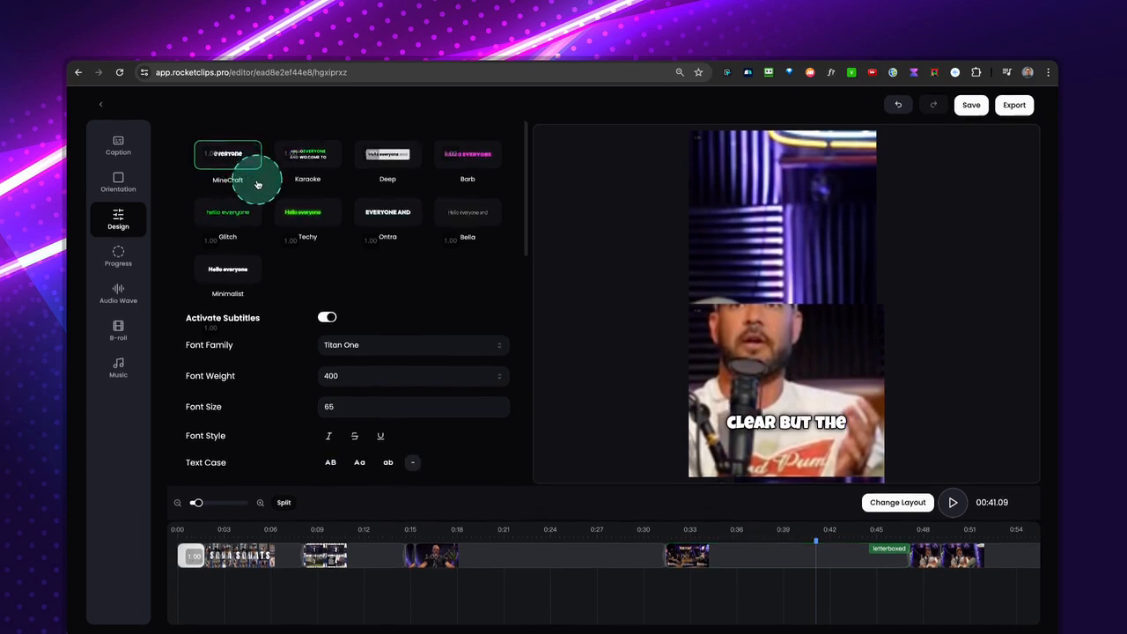
scroll(257, 184, "down", 1)
scroll(257, 184, "up", 1)
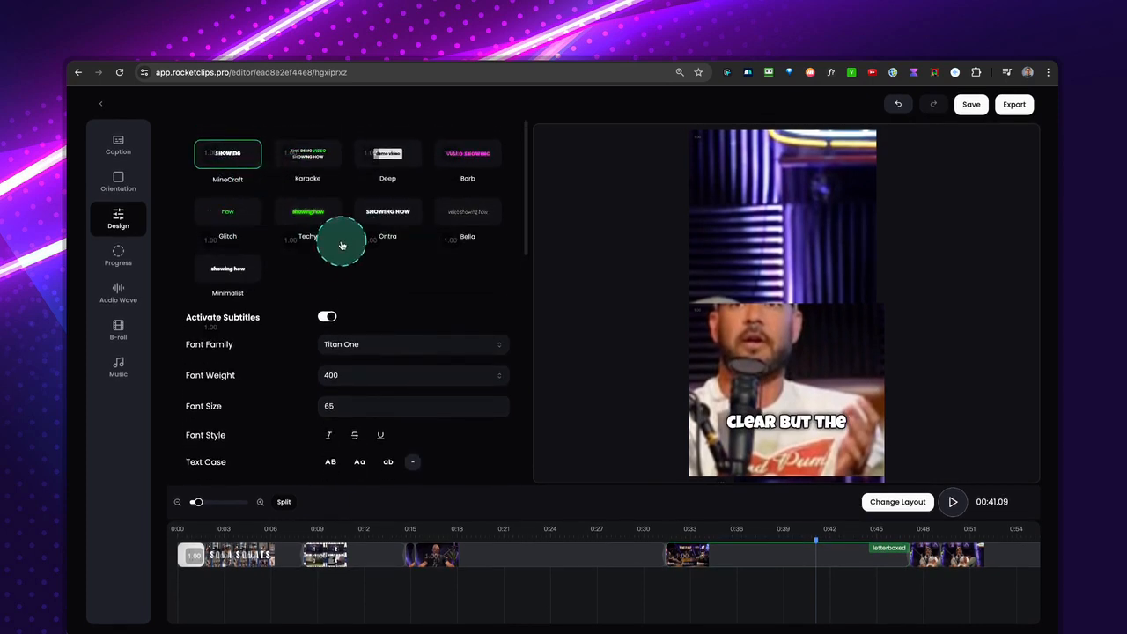
Try the Techy and Karaoke subtitle styles and return to MineCraft.
left_click(236, 280)
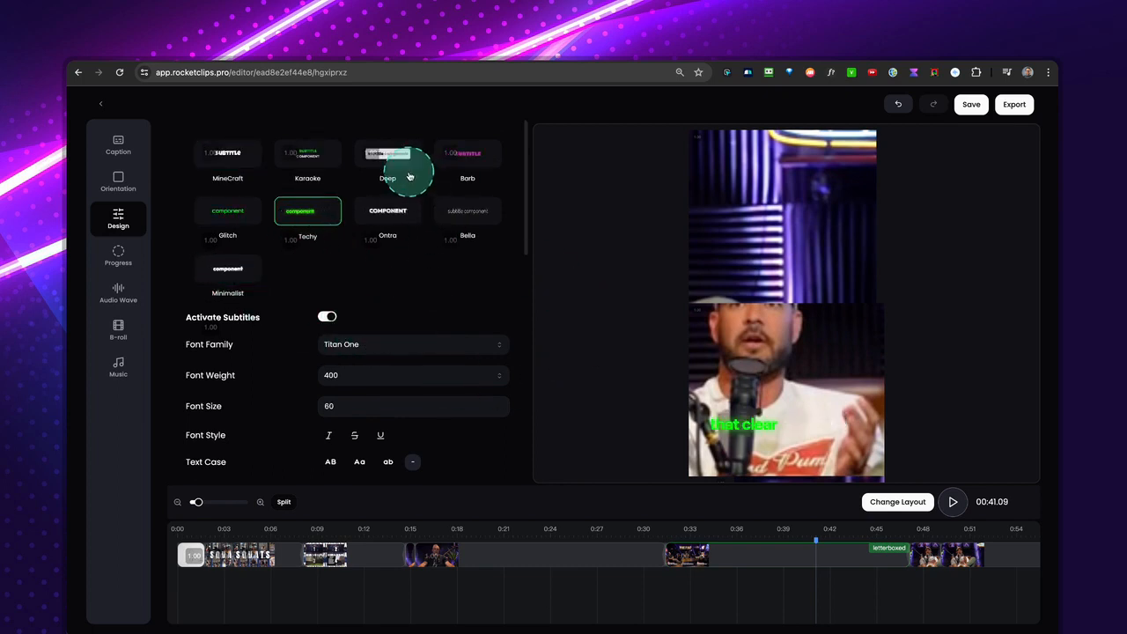
left_click(298, 158)
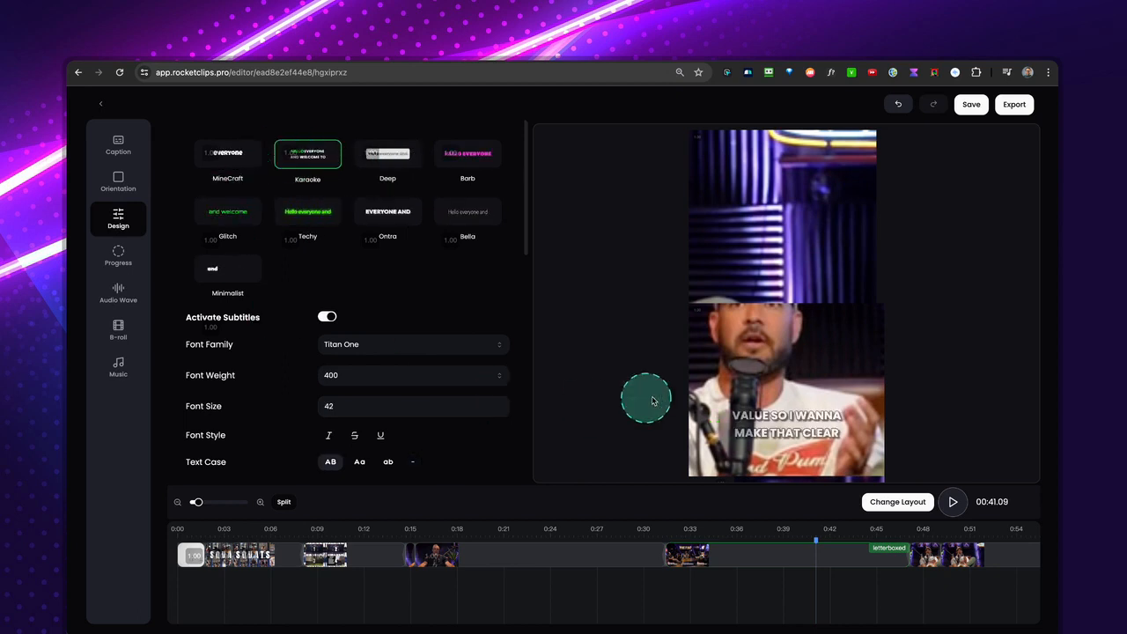
left_click(236, 169)
Switch the clip's subtitles off and back on in the design settings.
scroll(370, 385, "down", 3)
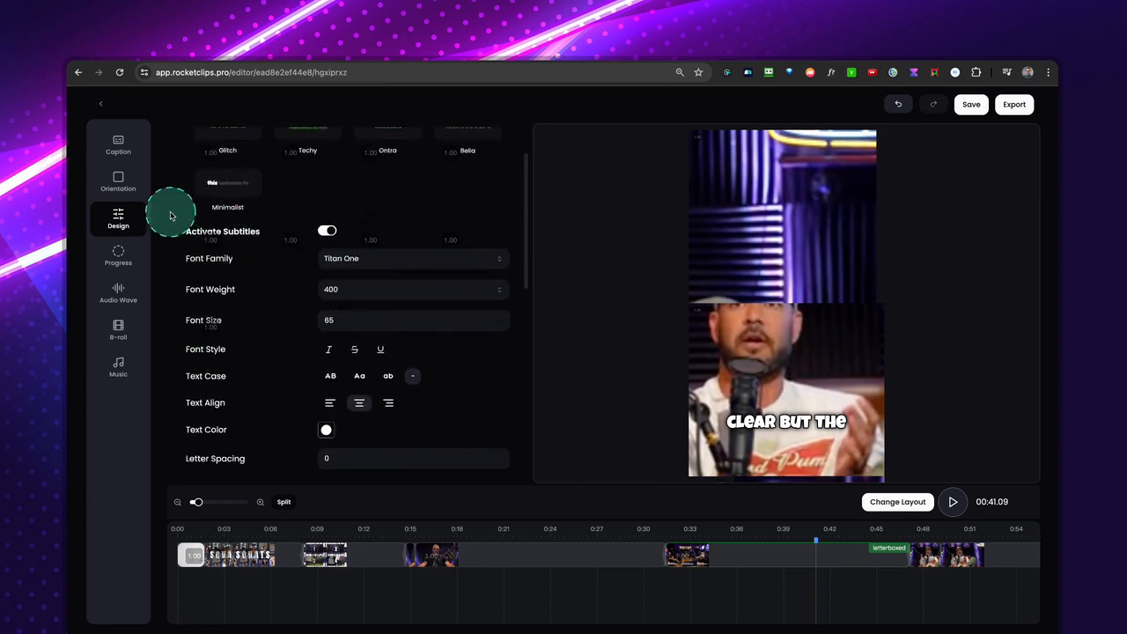
mouse_move(218, 300)
left_mouse_down()
mouse_move(477, 446)
mouse_move(513, 487)
left_mouse_up()
scroll(347, 318, "up", 2)
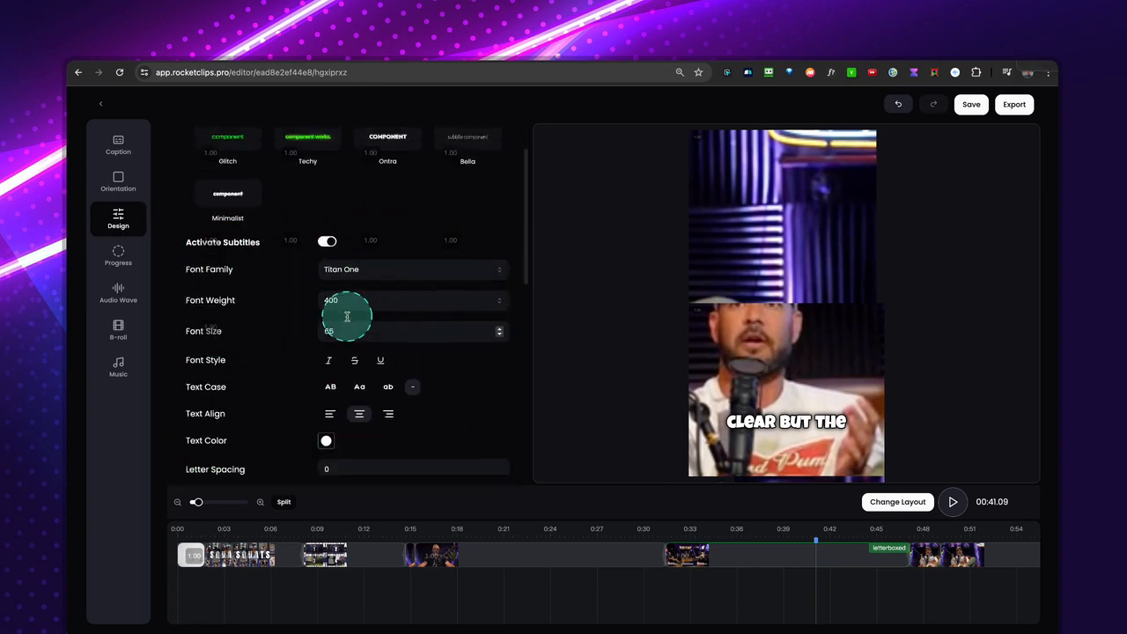
scroll(347, 318, "up", 1)
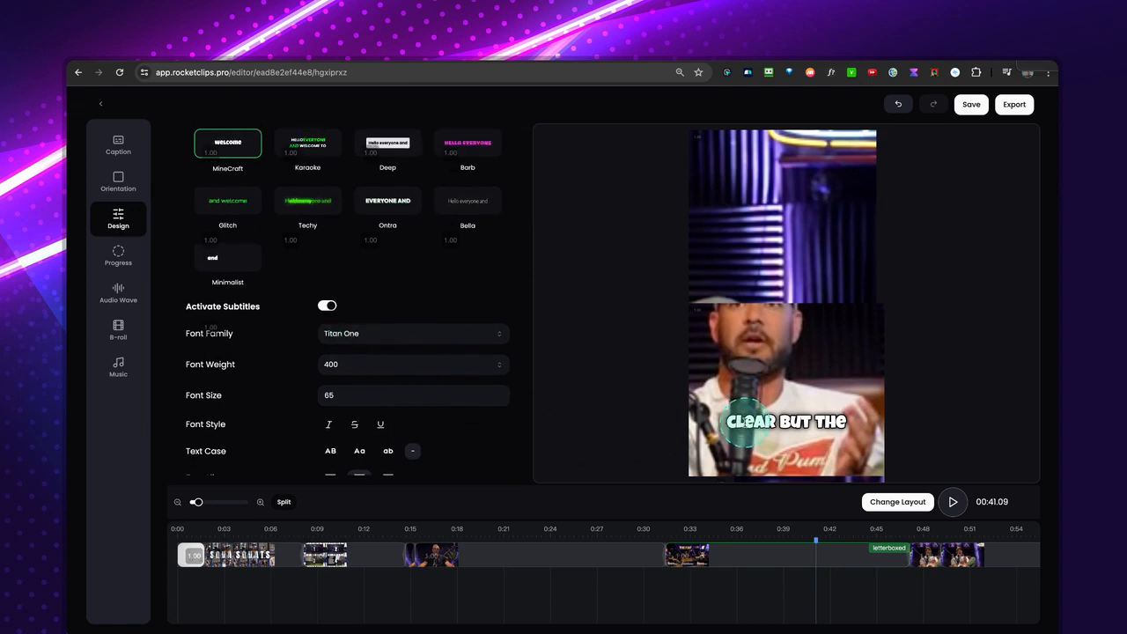
key("ctrl+z")
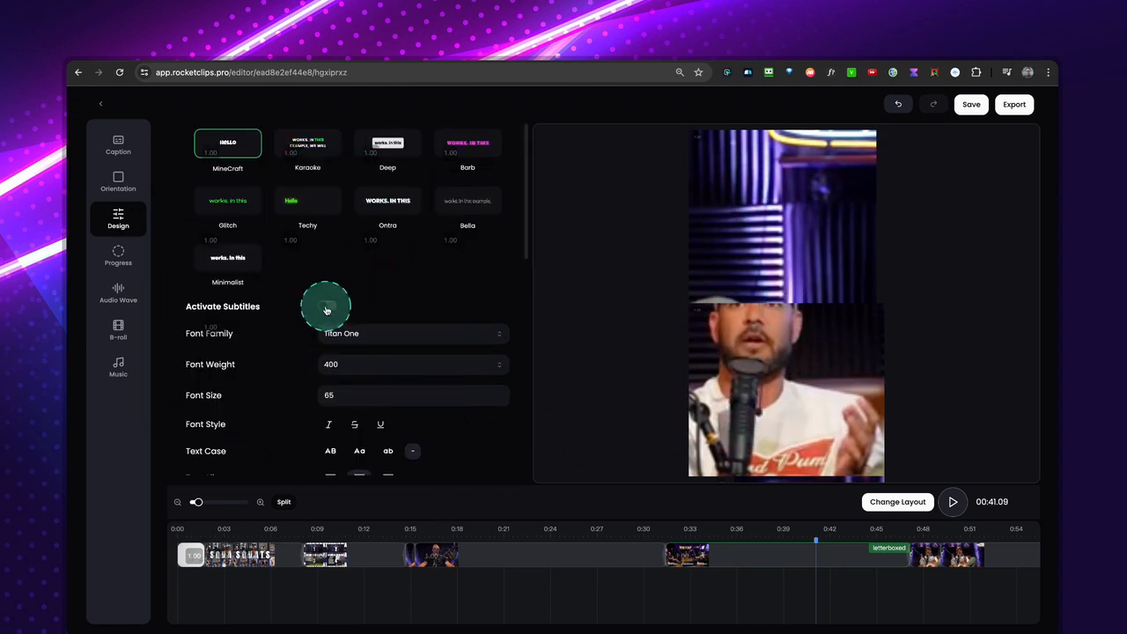
left_click(328, 308)
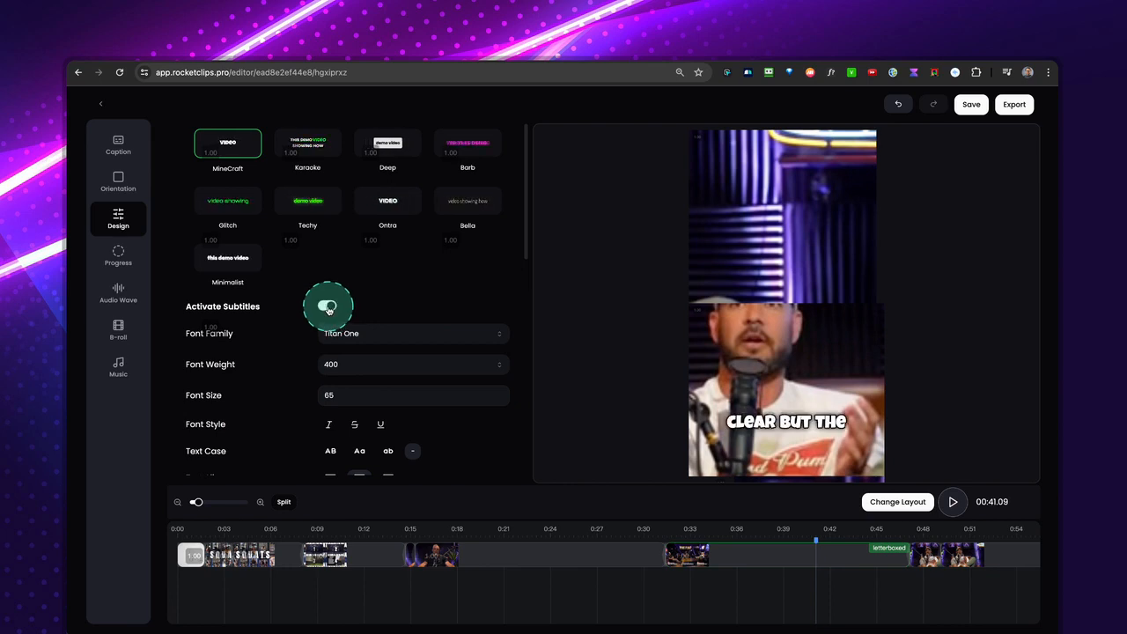
Set the subtitle font family to Space Mono.
scroll(440, 330, "down", 3)
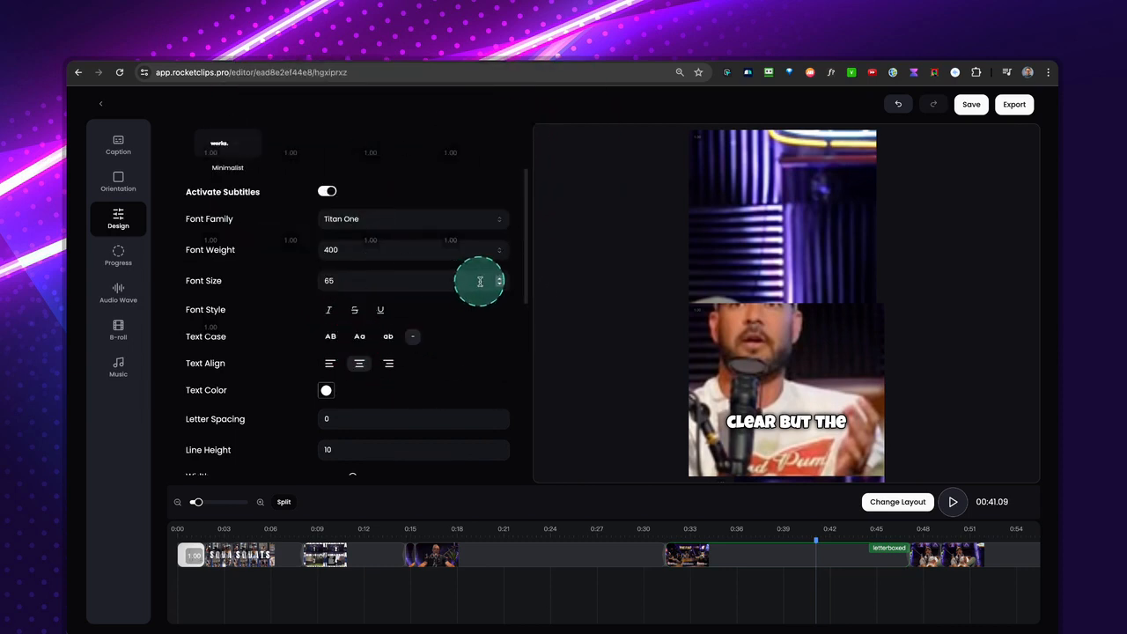
scroll(481, 287, "up", 2)
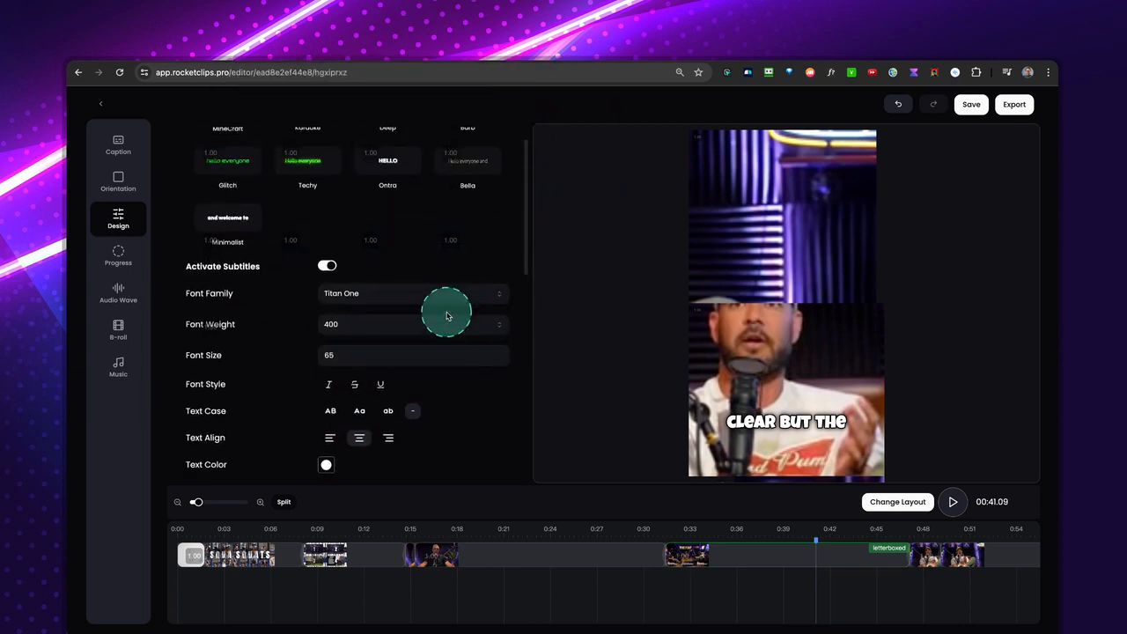
scroll(431, 312, "down", 1)
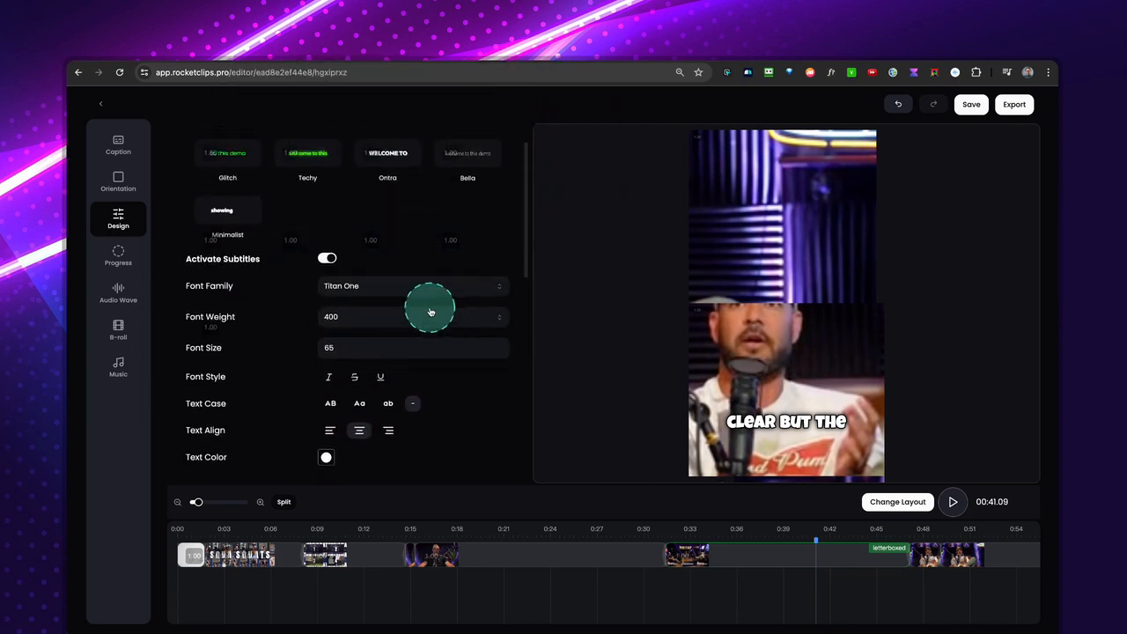
left_click(342, 289)
left_click(348, 361)
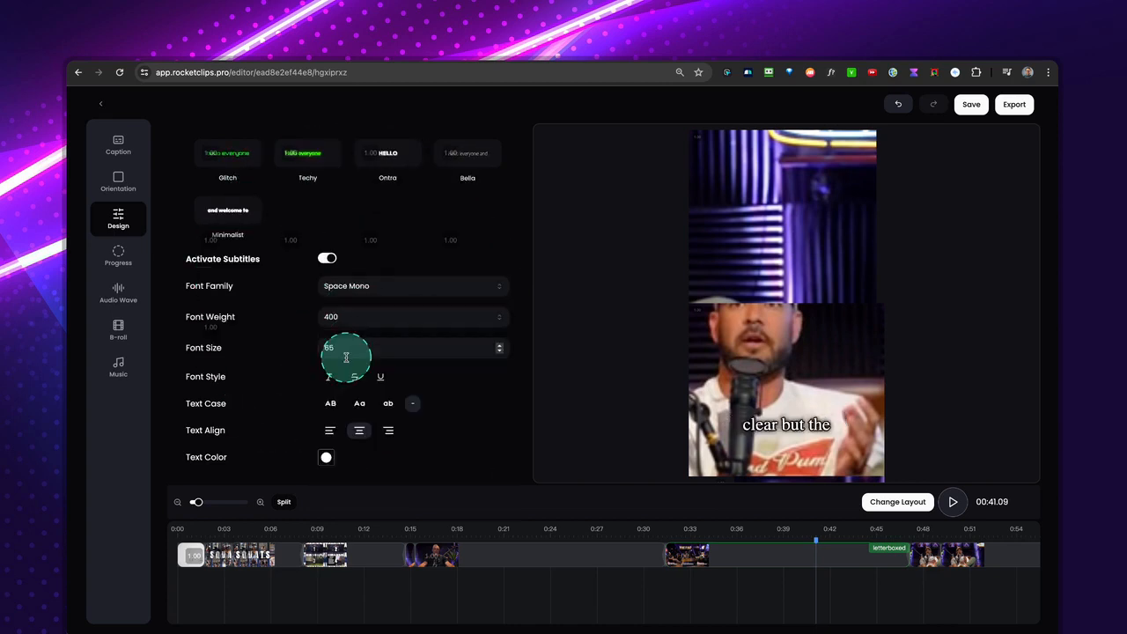
Try Sora as the subtitle font family and switch it to Sarabun.
left_click(366, 293)
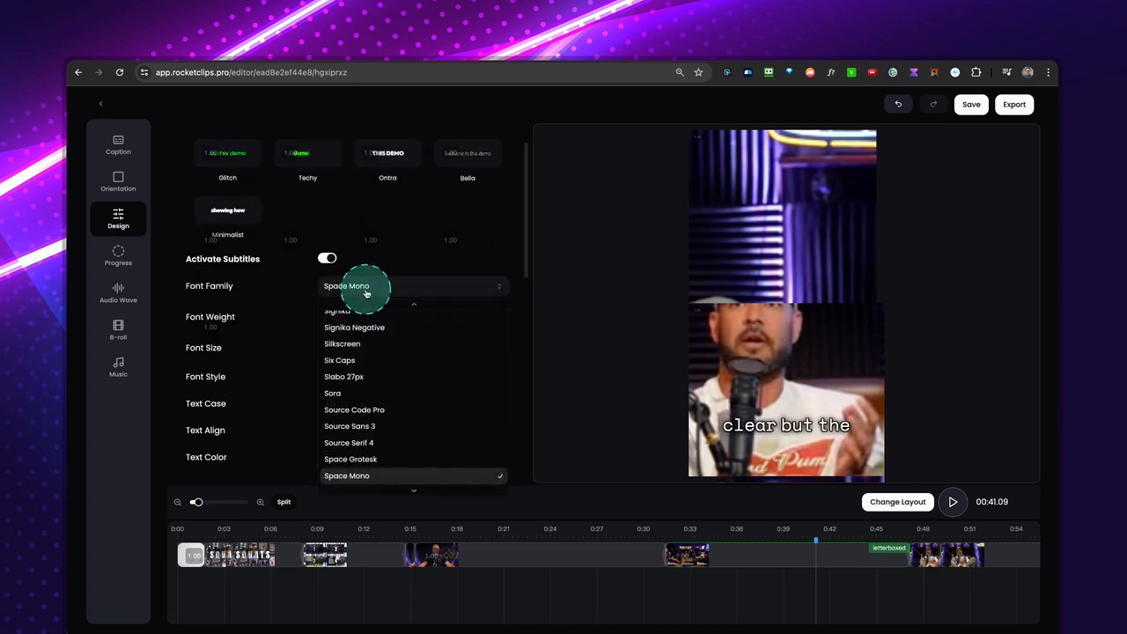
left_click(357, 391)
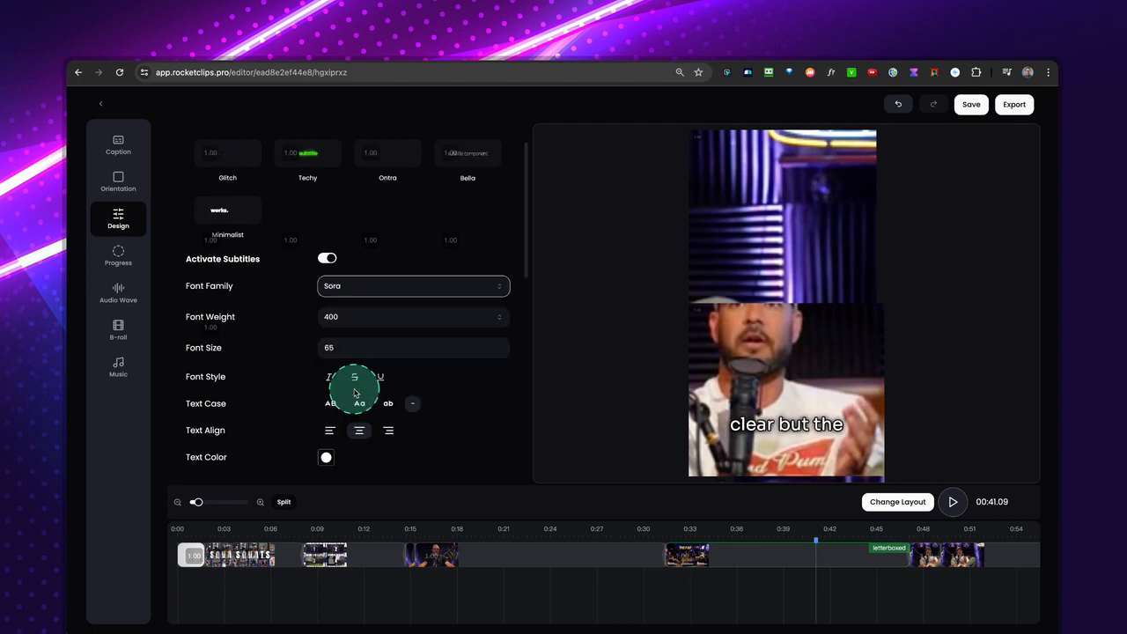
left_click(382, 290)
scroll(375, 339, "up", 2)
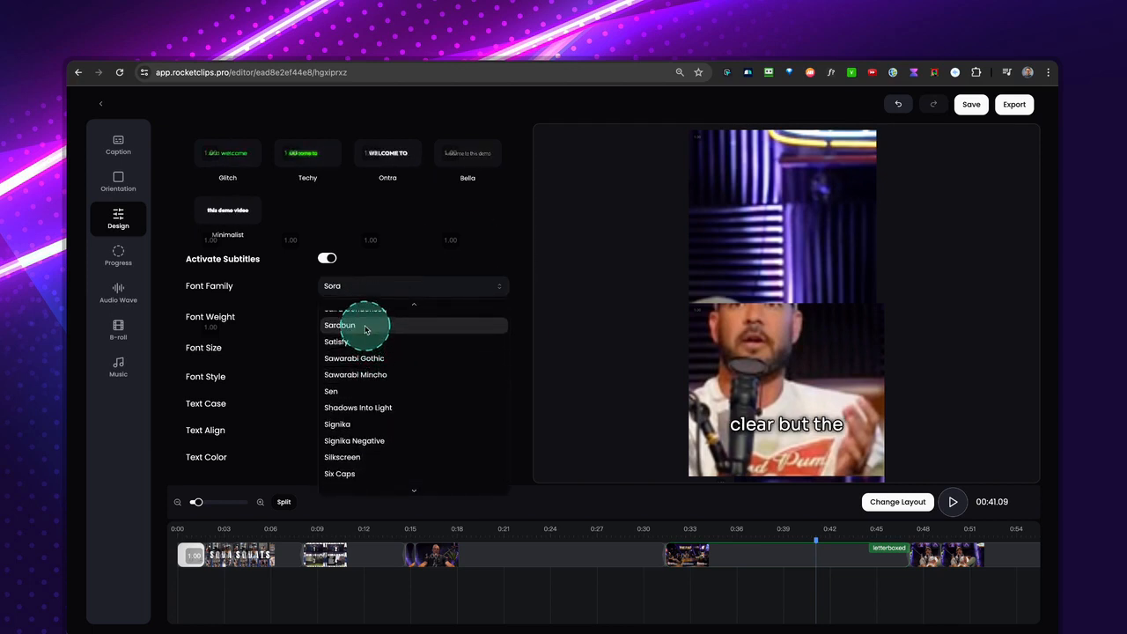
left_click(365, 327)
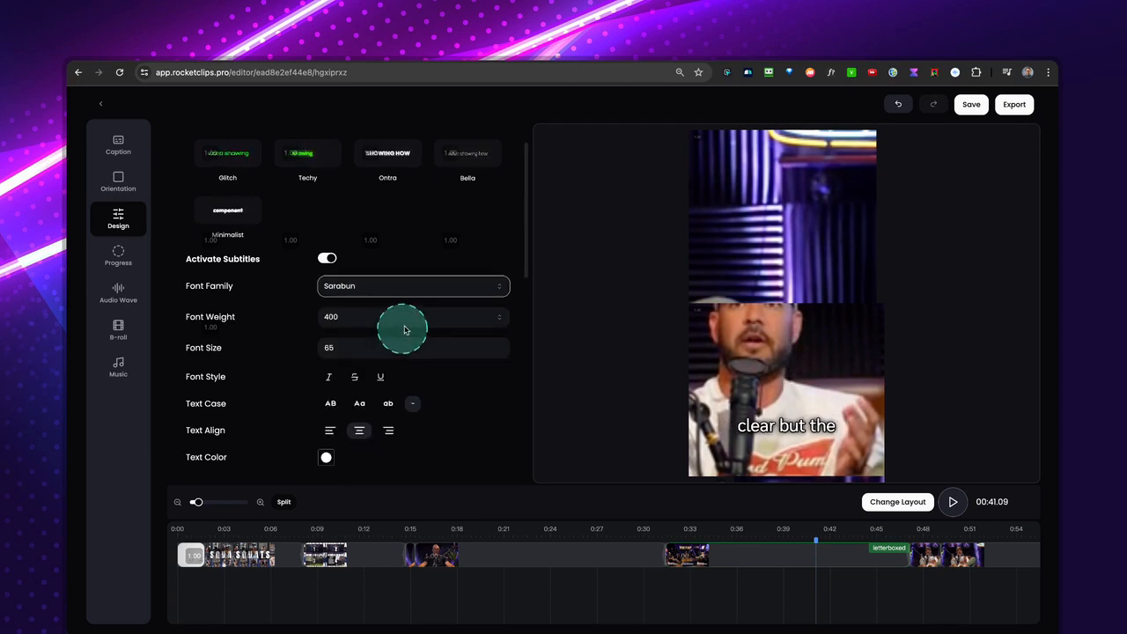
Set the subtitle font weight to 600 and the font size to 70.
left_click(334, 317)
left_click(348, 421)
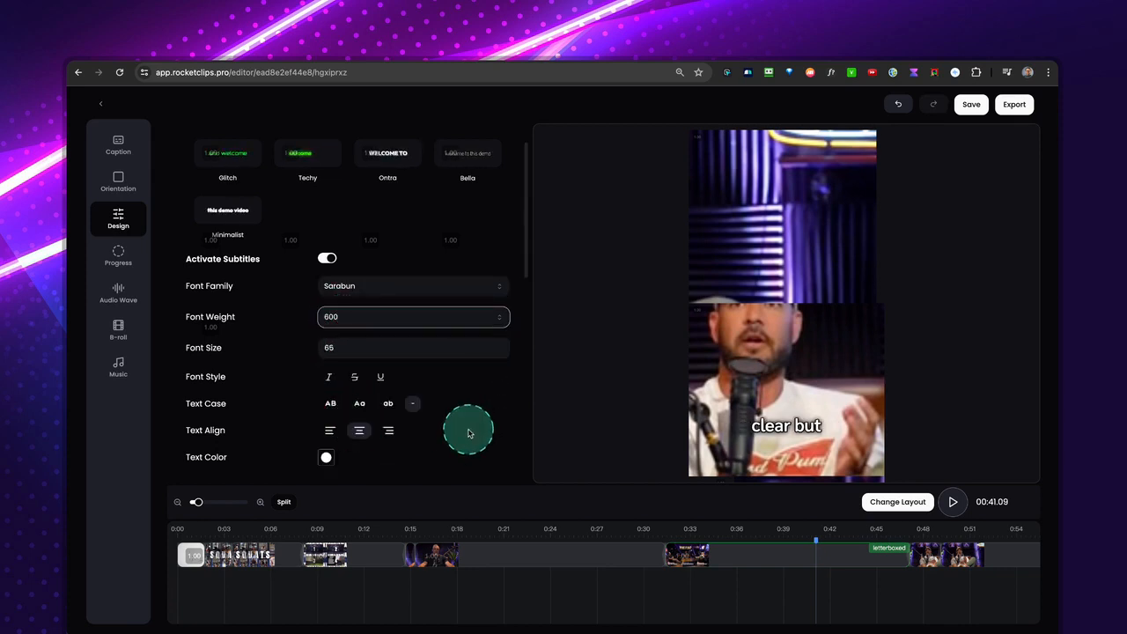
left_click(499, 345)
left_click(499, 346)
left_click(500, 346)
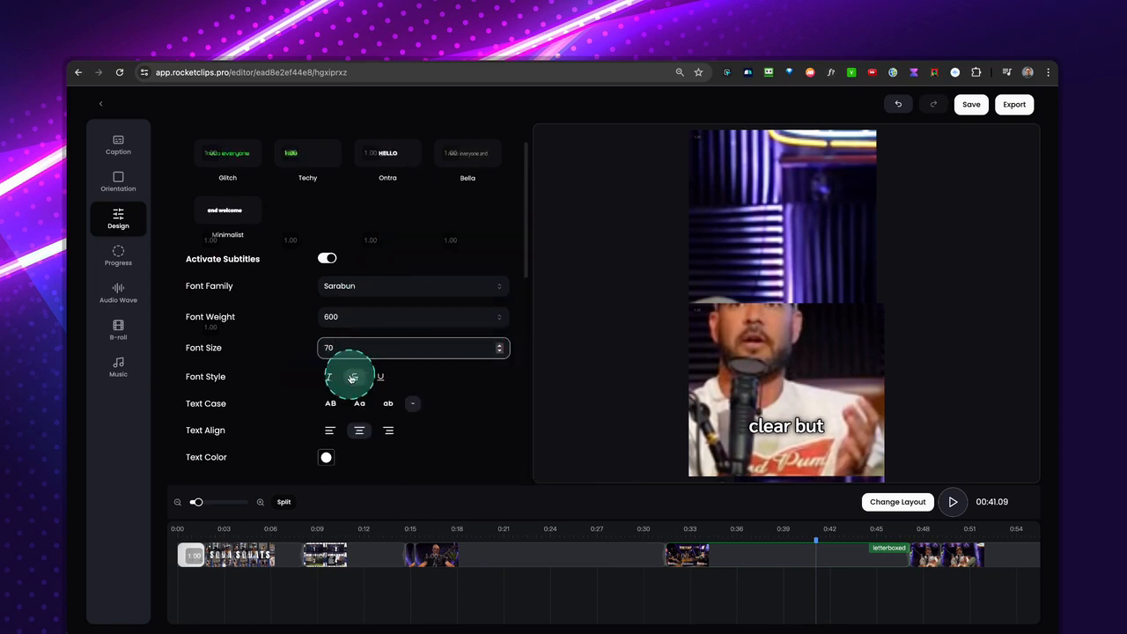
Make the subtitles italic and change their text color to bright green (#0aec29).
scroll(352, 377, "down", 3)
left_click(322, 303)
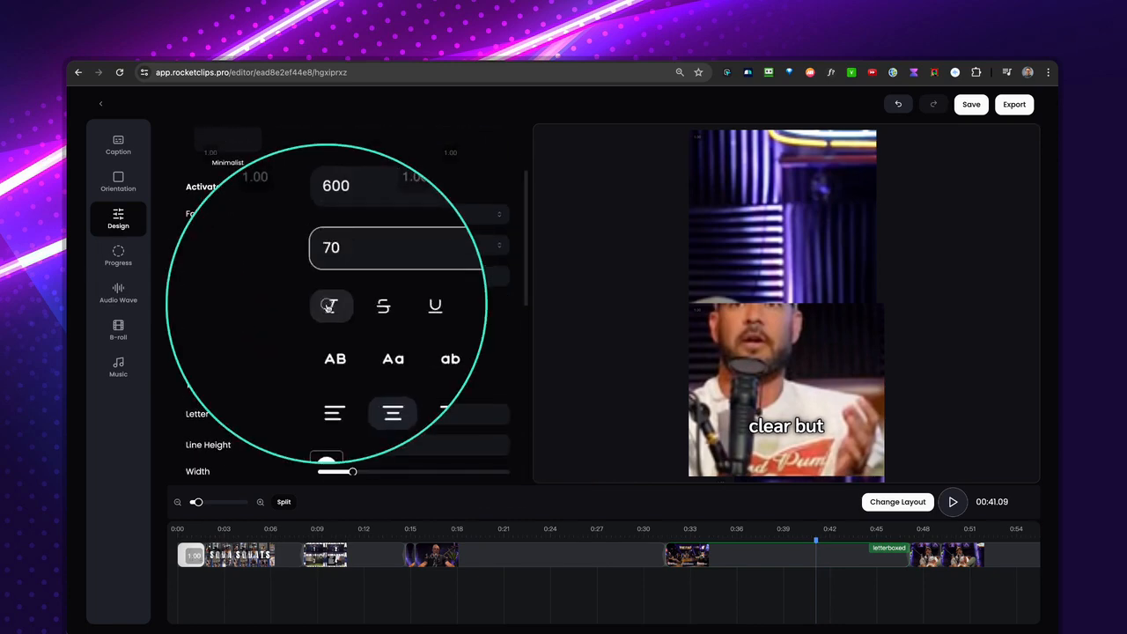
scroll(371, 351, "down", 3)
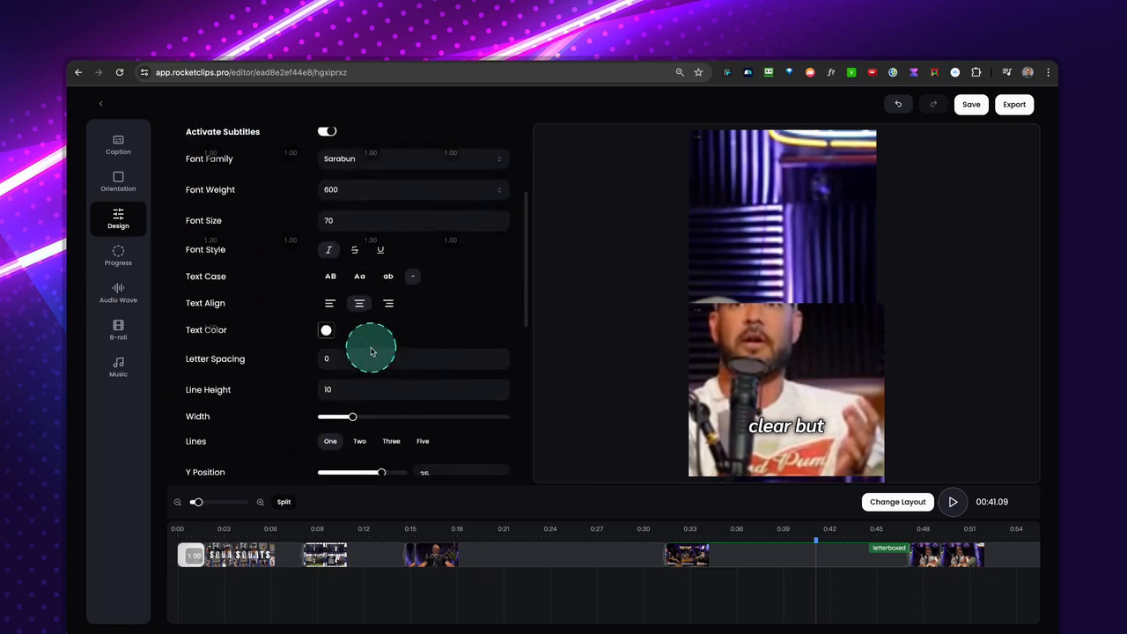
left_click(327, 311)
left_click(310, 427)
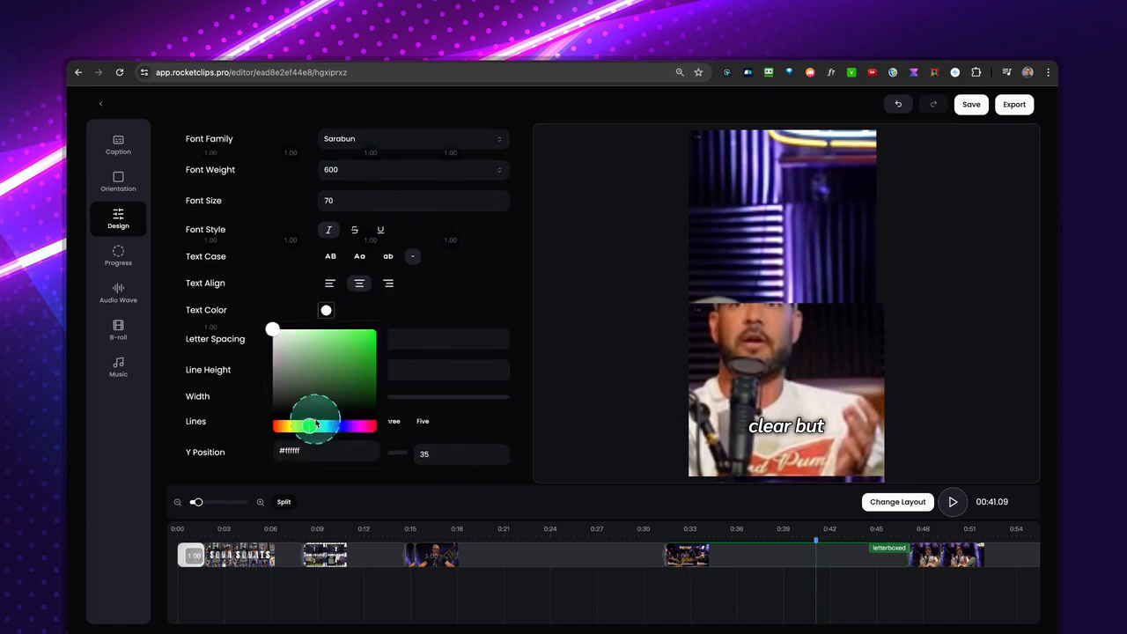
left_click(401, 310)
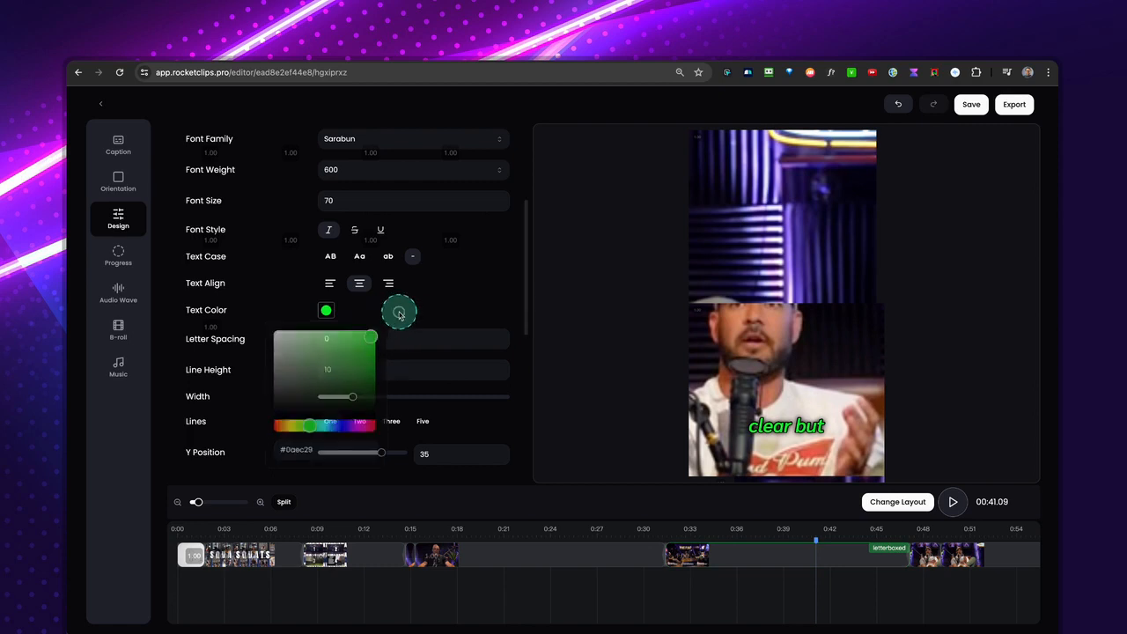
Try three and five subtitle lines, settle on two lines, and set the line height to 0.
scroll(324, 371, "down", 3)
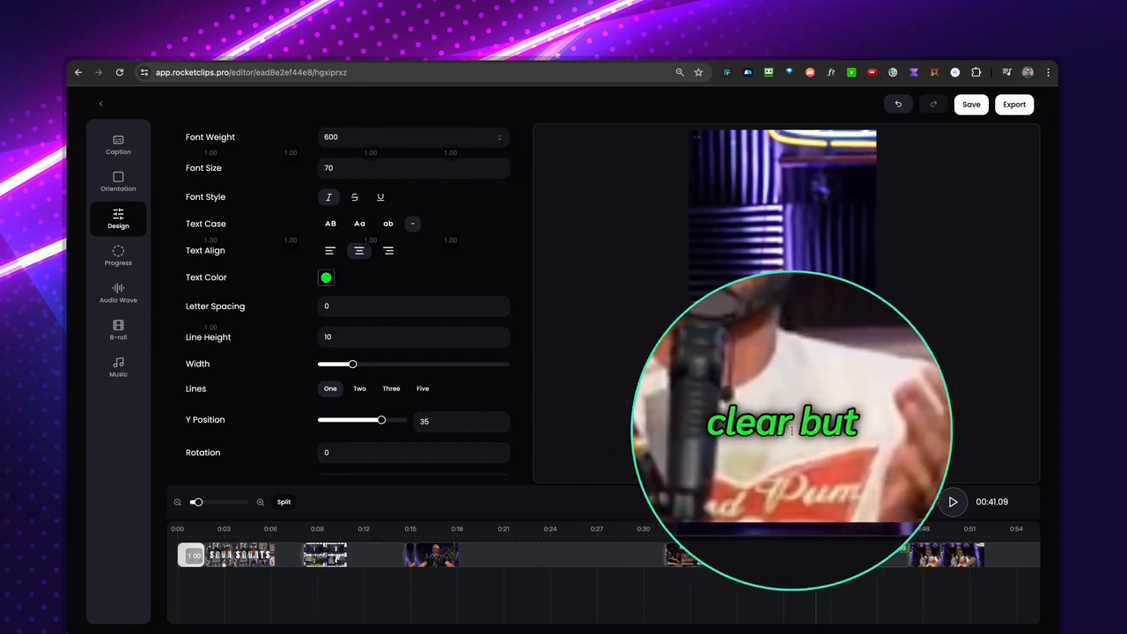
left_click(447, 422)
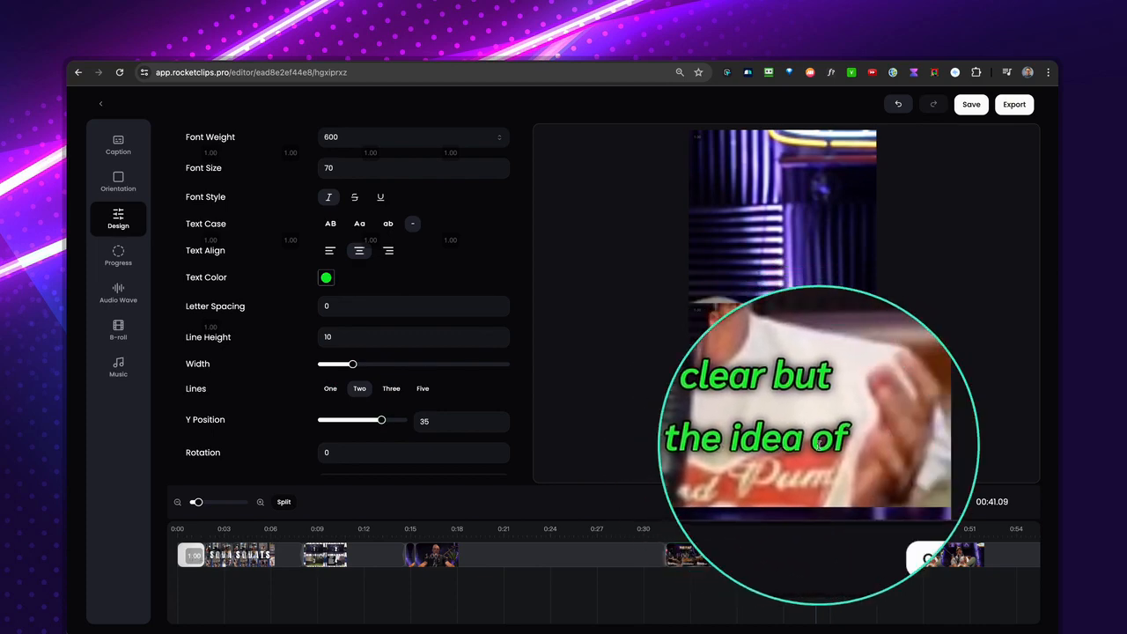
left_click(395, 393)
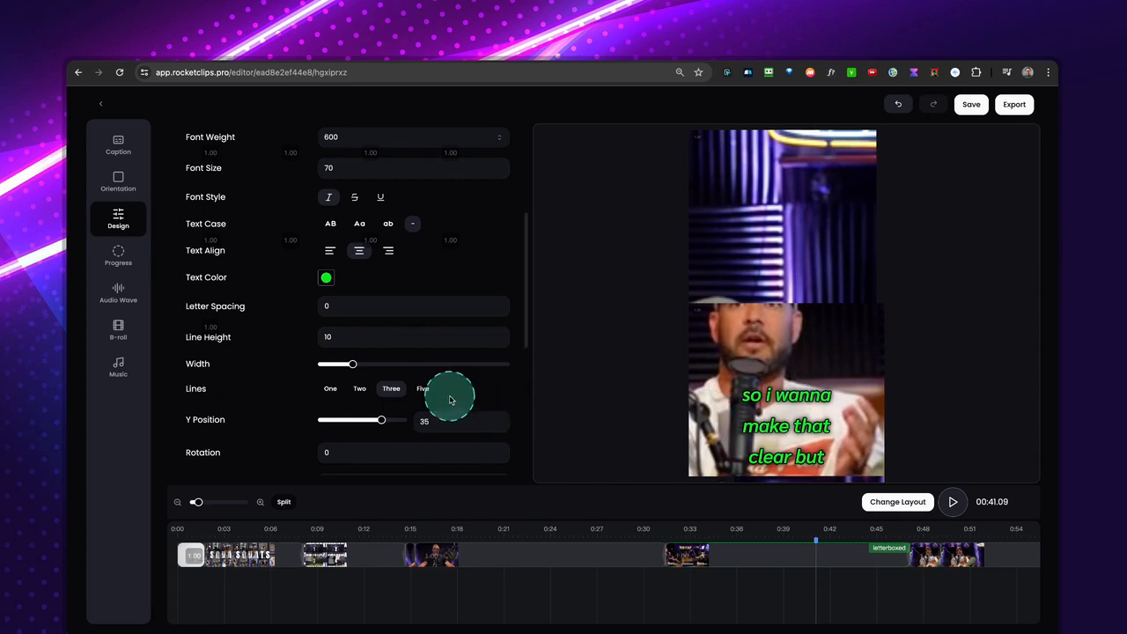
left_click(429, 395)
left_click(777, 362)
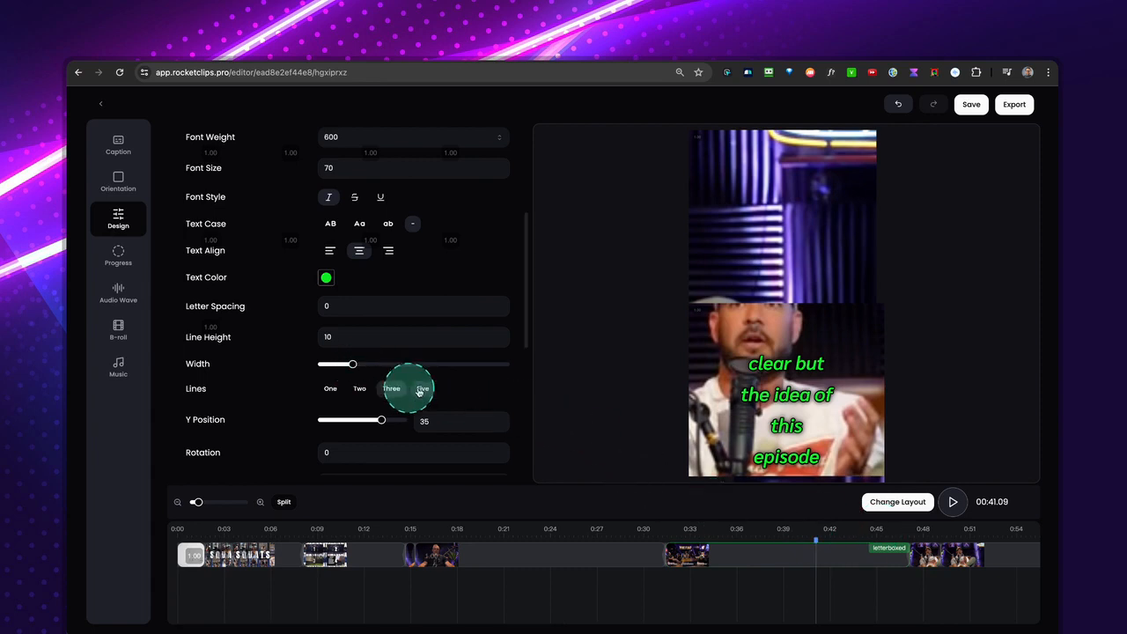
left_click(360, 392)
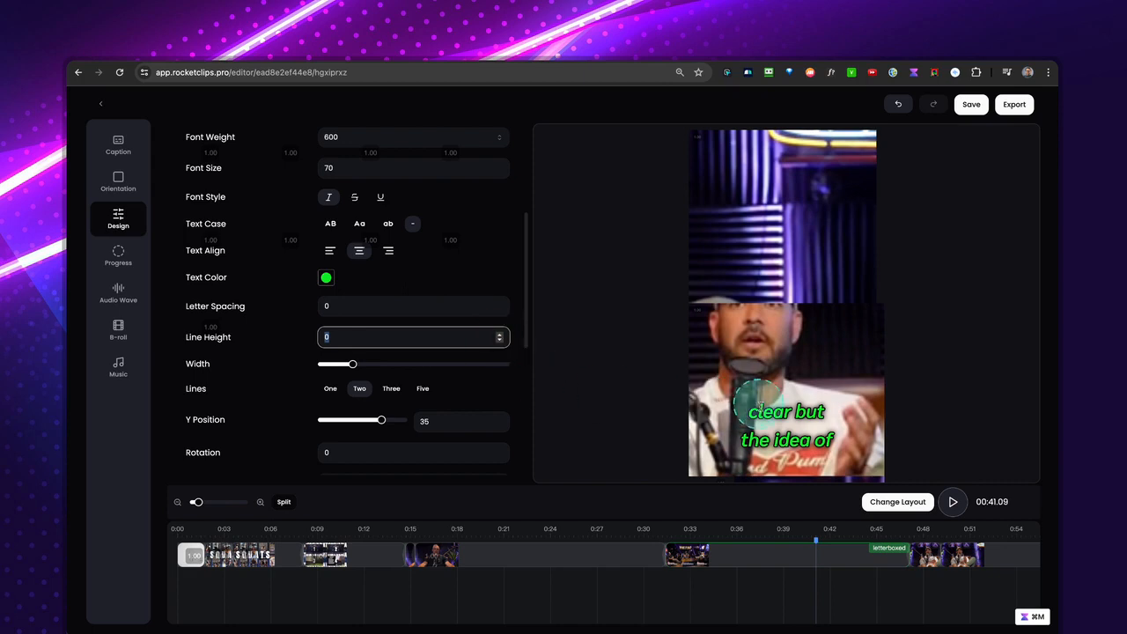
Set the subtitles' Y position to 36 and their rotation to -7.
scroll(432, 365, "down", 2)
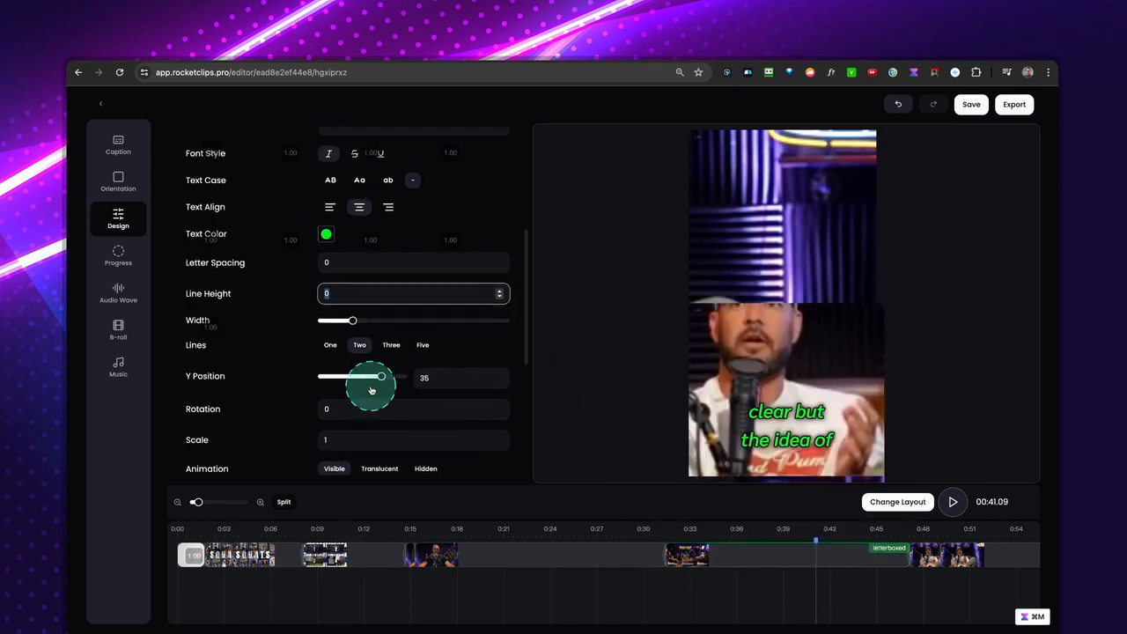
mouse_move(382, 354)
left_mouse_down()
mouse_move(328, 353)
mouse_move(385, 353)
left_mouse_up()
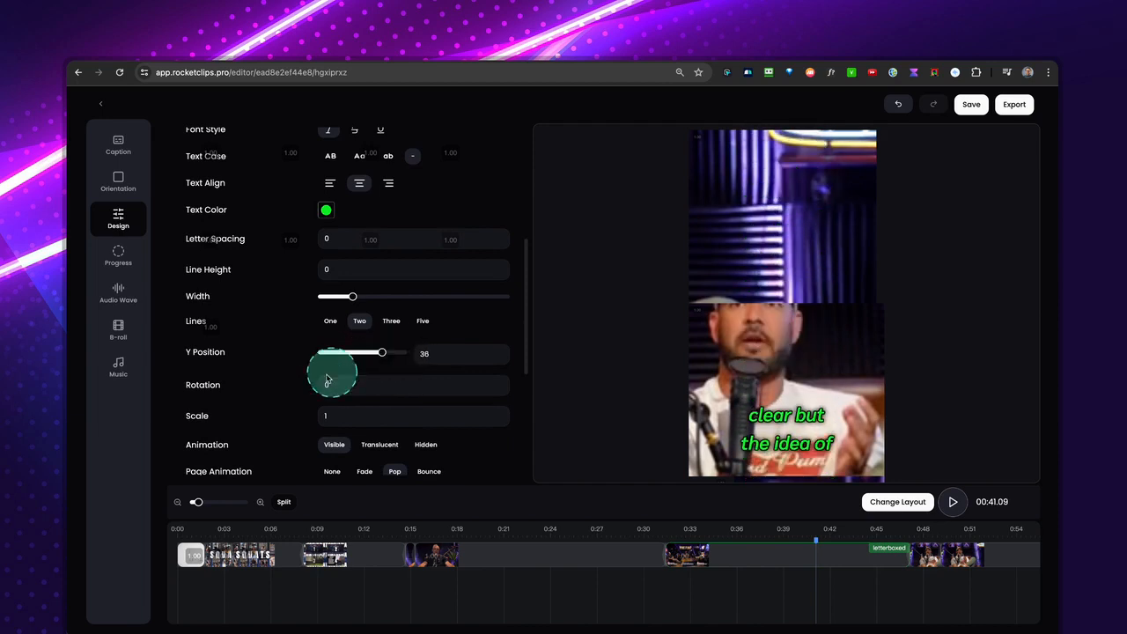
left_click(499, 392)
Try subtitle scales of 0, 2 and 3 and return the scale to 1.
scroll(402, 402, "down", 1)
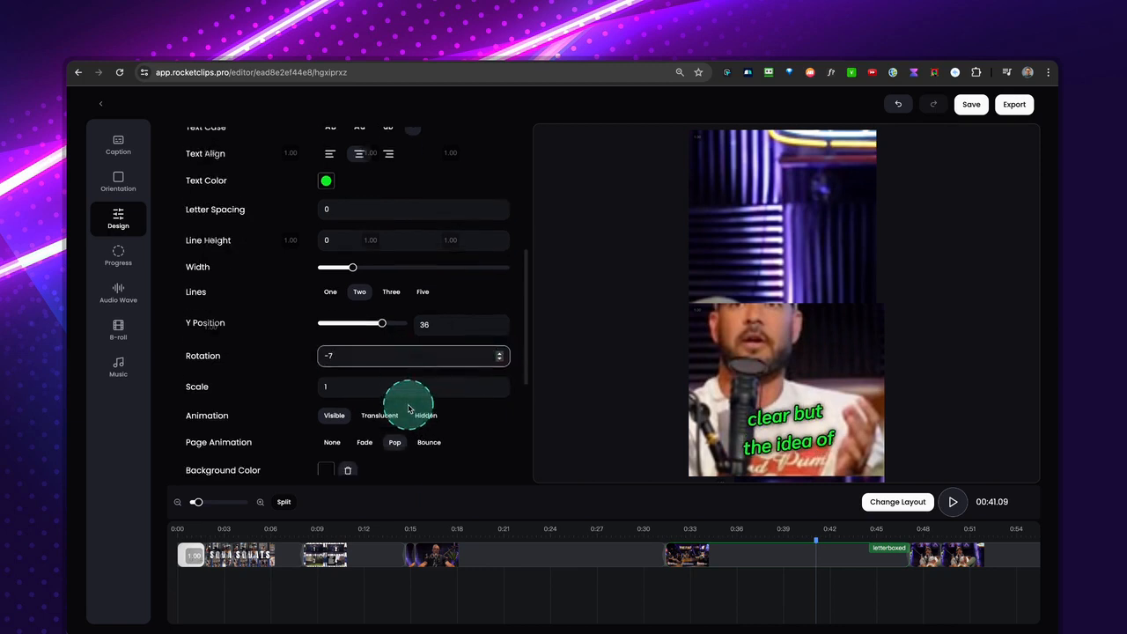
left_click(499, 385)
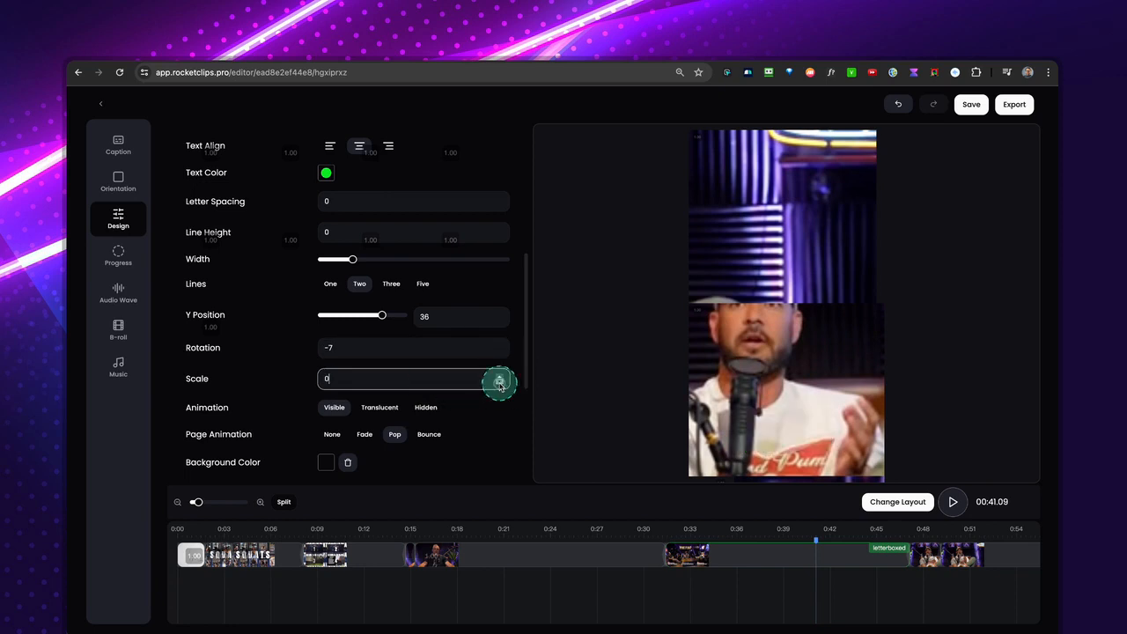
key("Up")
key("Up")
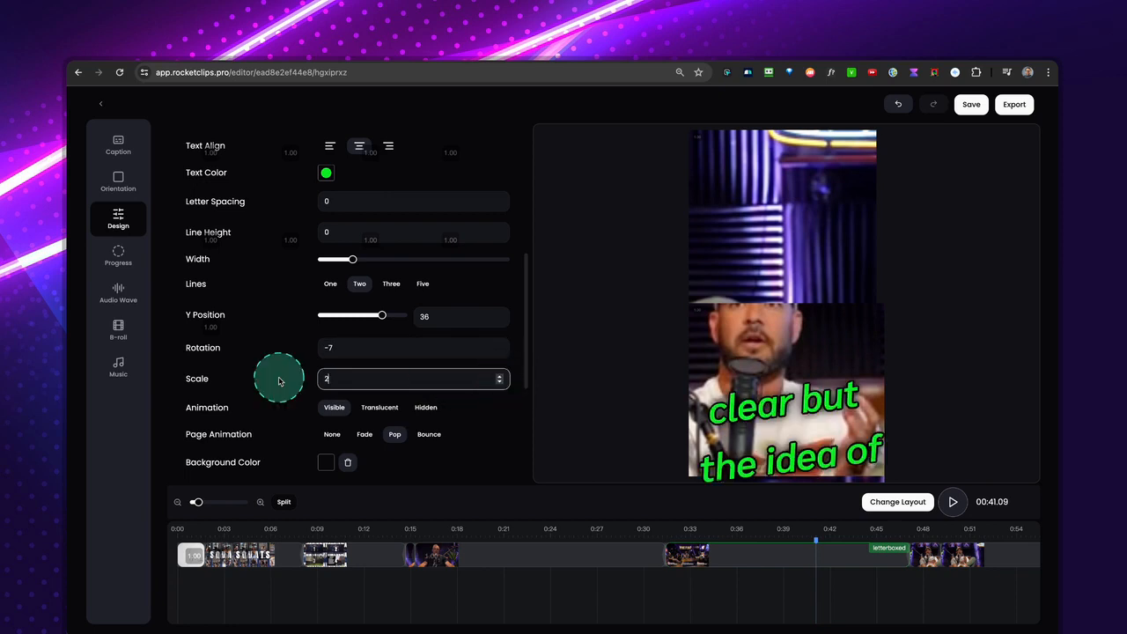
type("3")
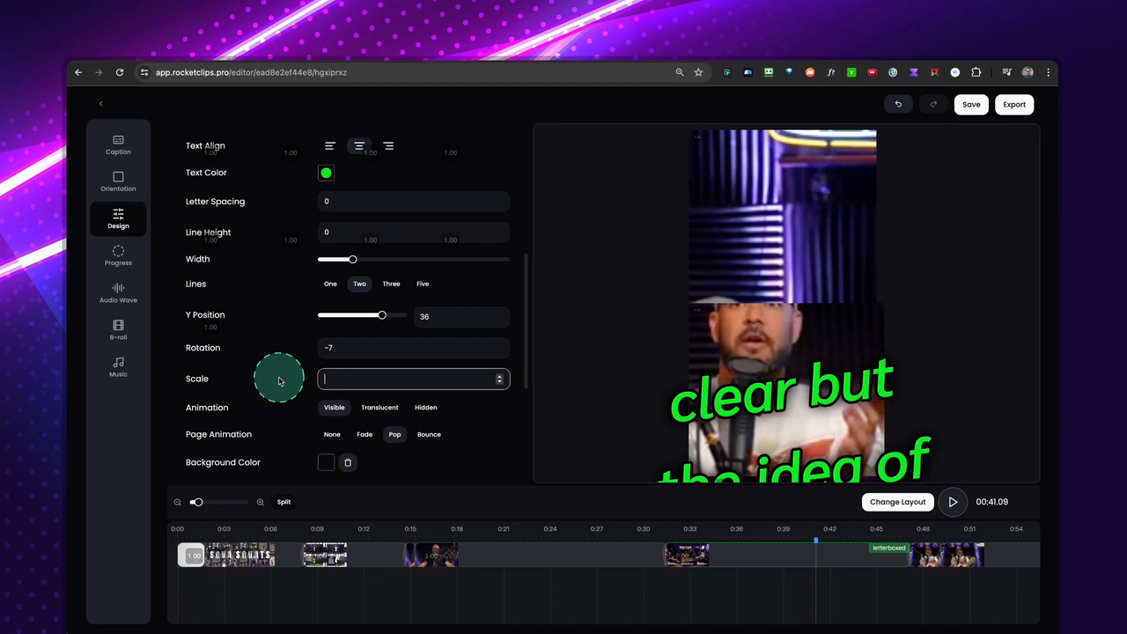
type("1")
Set the subtitle animation to Translucent and preview it by playing the clip from about 0:18.
scroll(348, 412, "down", 2)
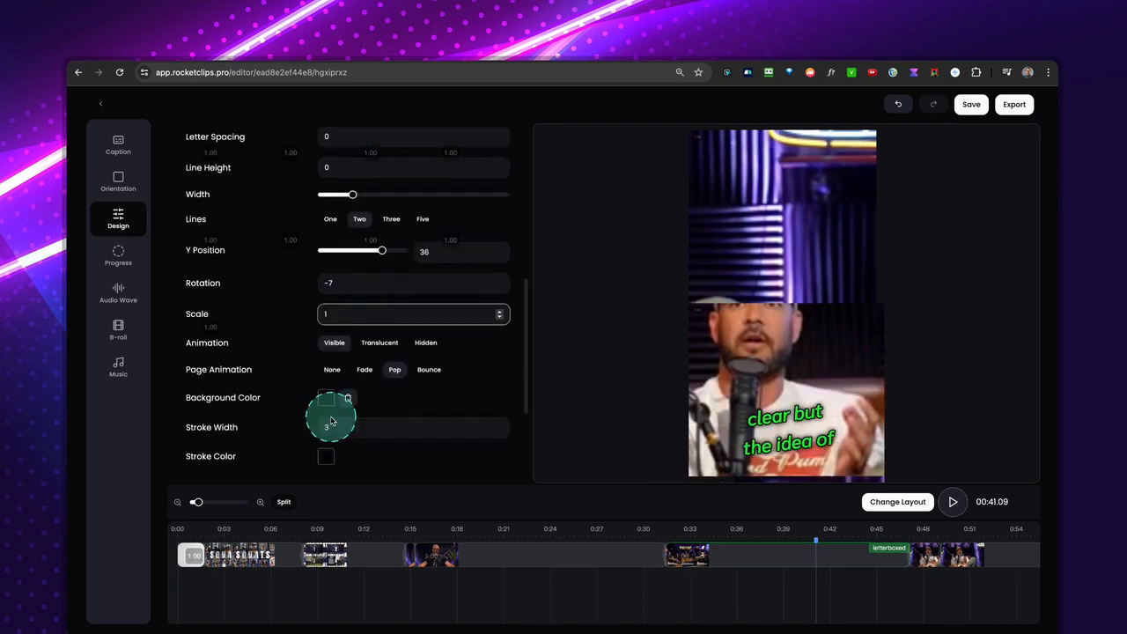
left_click(379, 333)
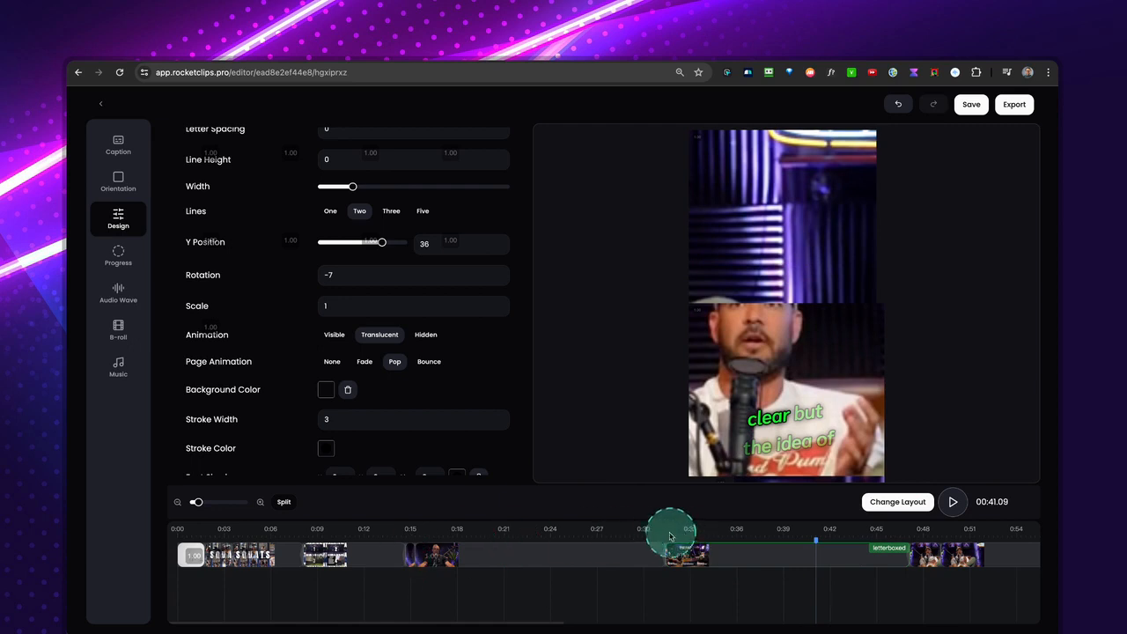
left_click(464, 535)
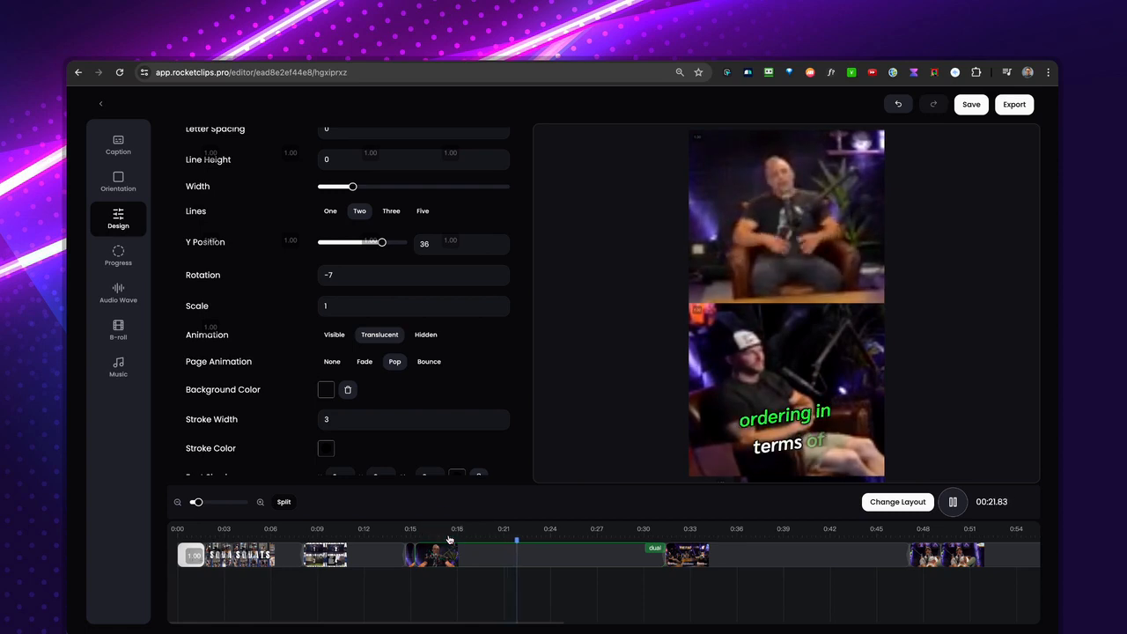
key("space")
Set the subtitles' page animation to Bounce and play a short stretch of the clip to preview it.
left_click(368, 386)
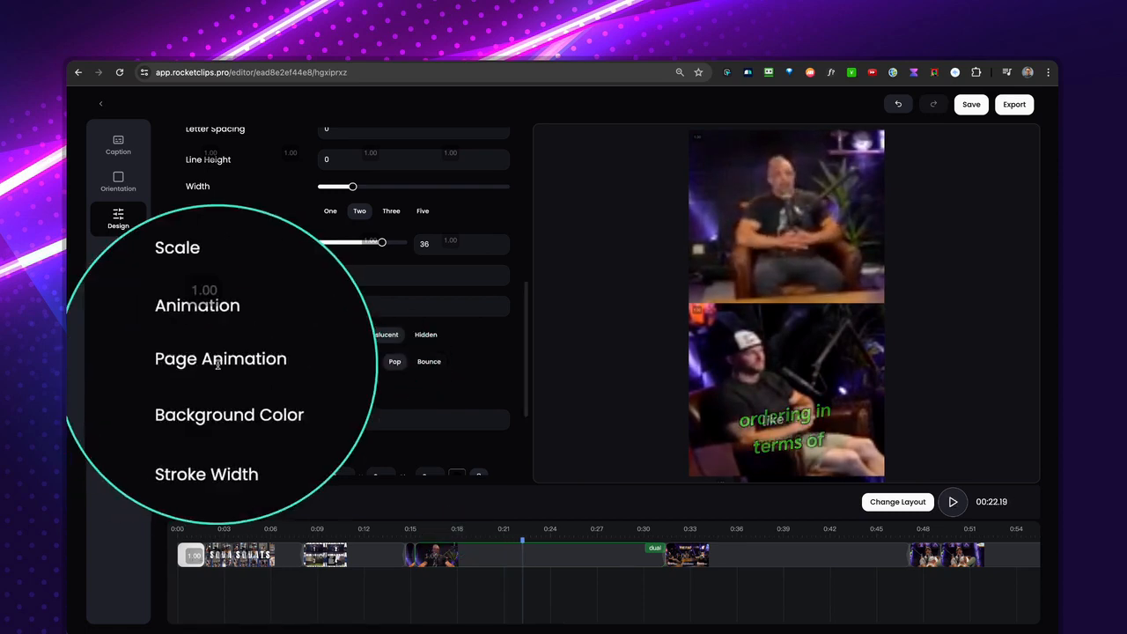
left_click(338, 363)
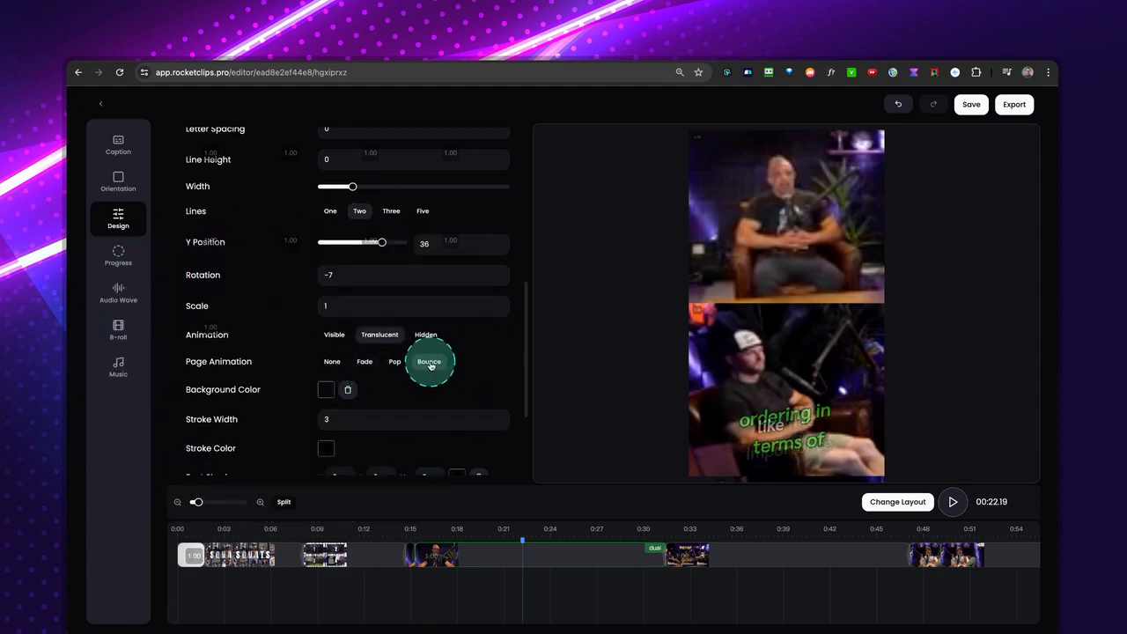
key("space")
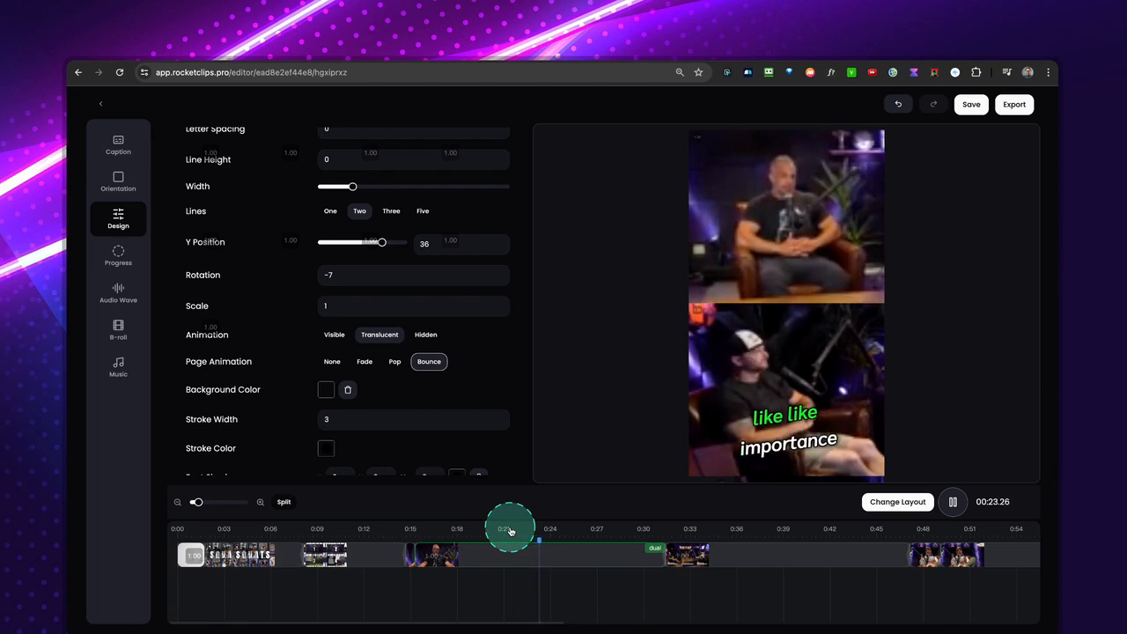
key("space")
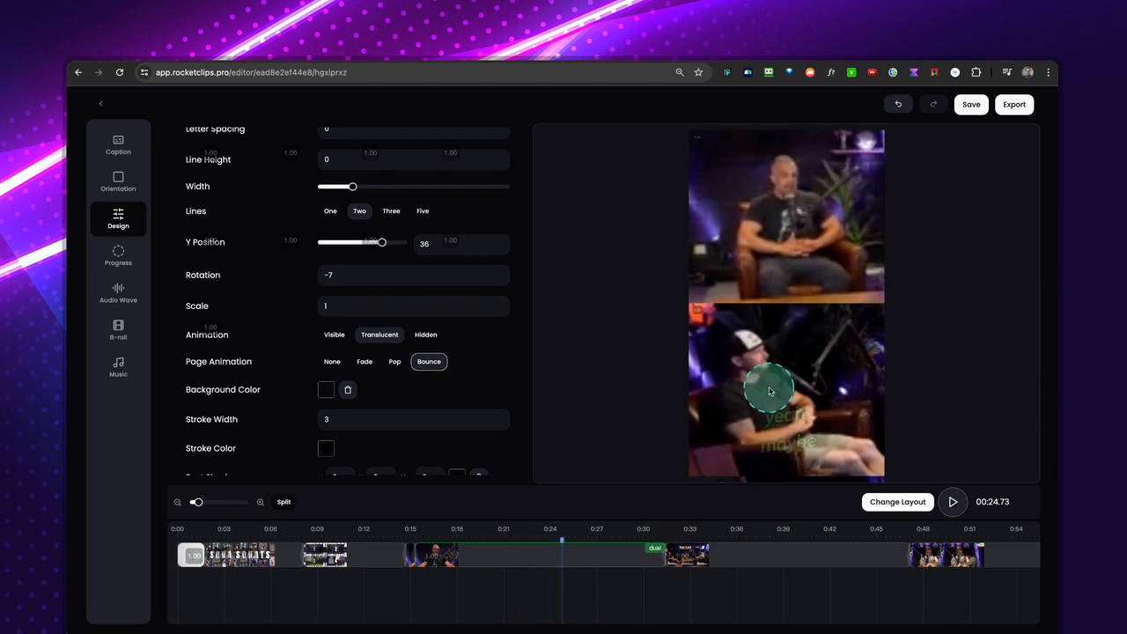
Give the subtitles a semi-transparent dark red background, rgba(139, 17, 17, 0.43), previewing it at about 0:21.
scroll(446, 419, "down", 2)
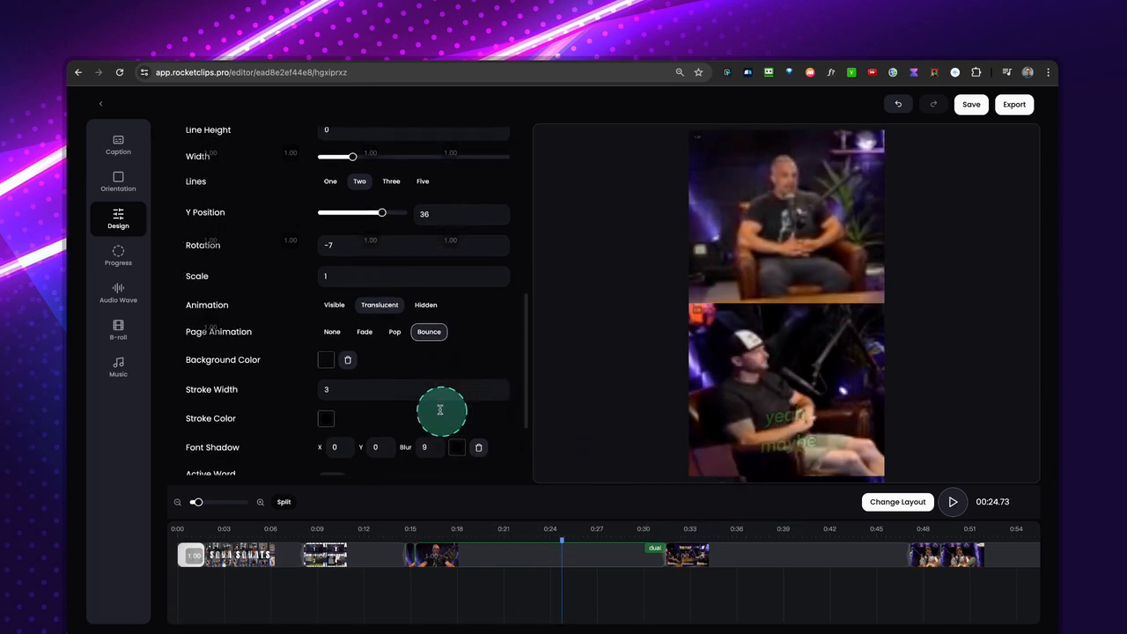
scroll(366, 370, "down", 1)
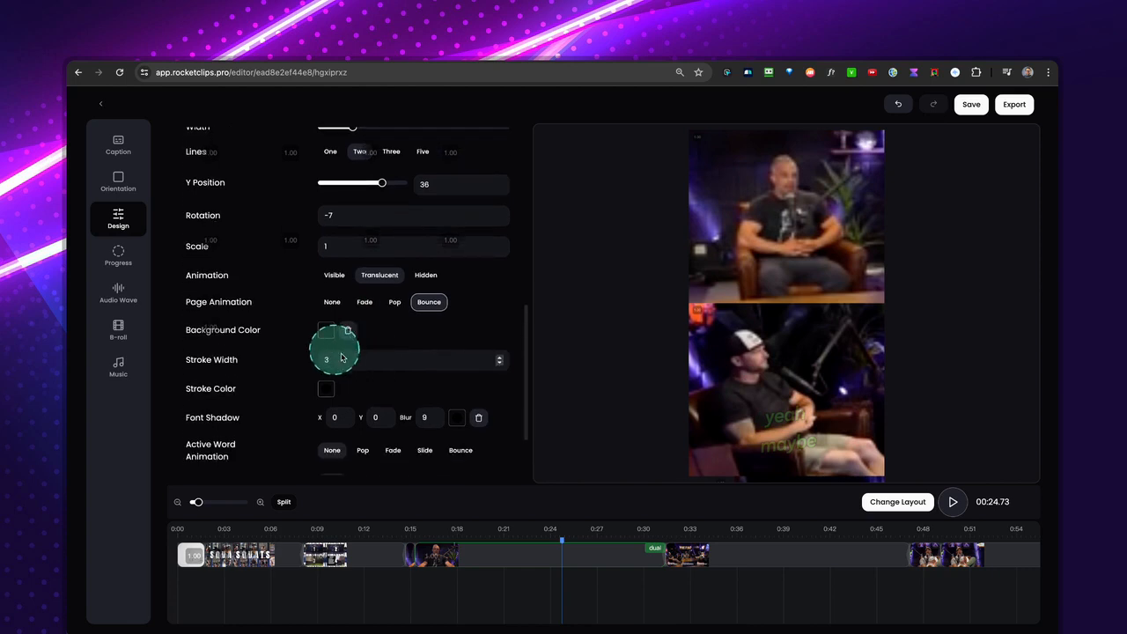
left_click(512, 534)
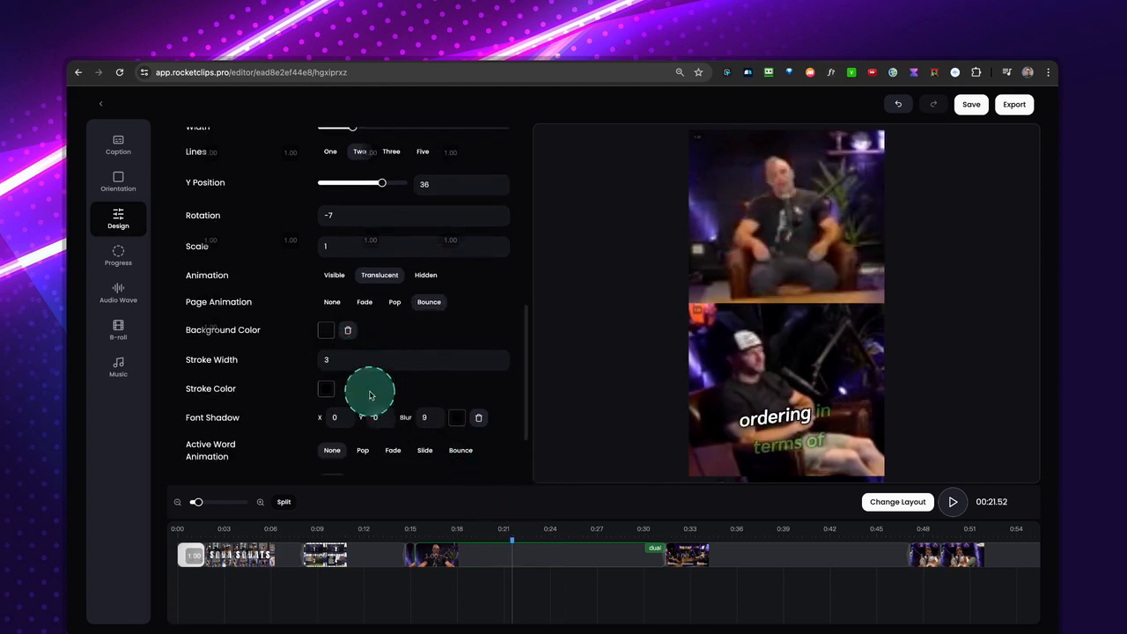
left_click(326, 331)
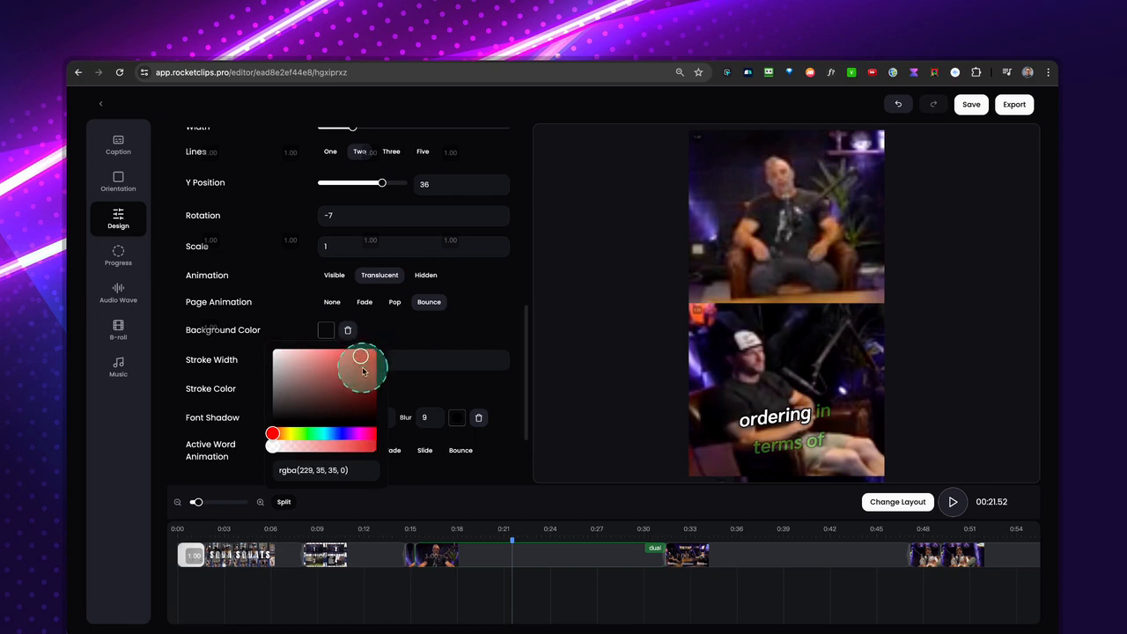
left_click(362, 359)
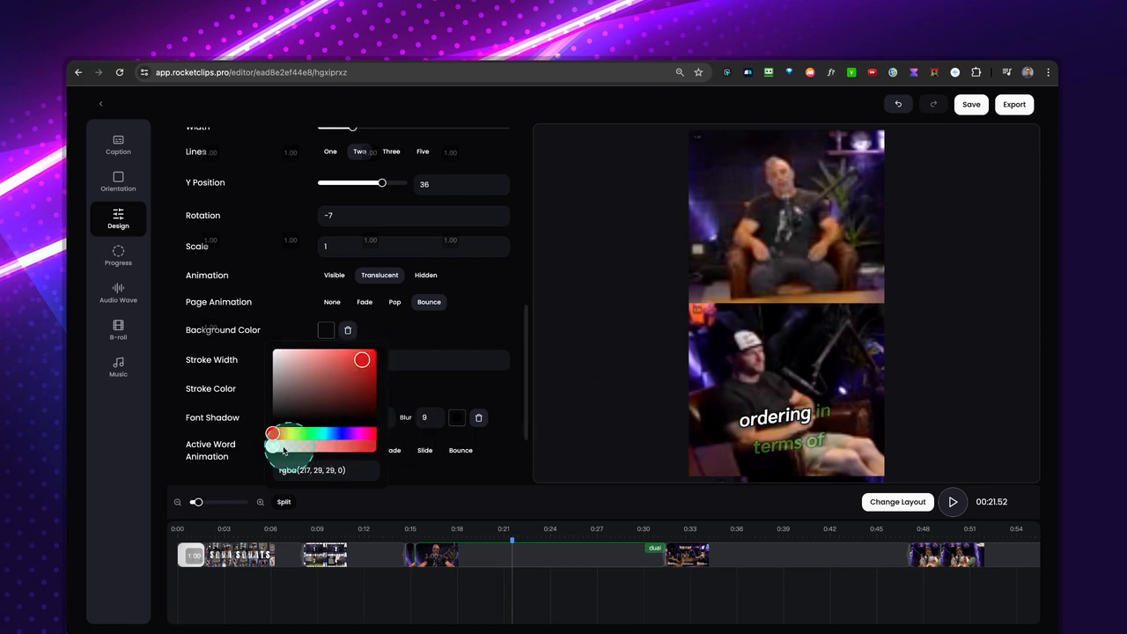
left_click_drag(276, 449, 317, 448)
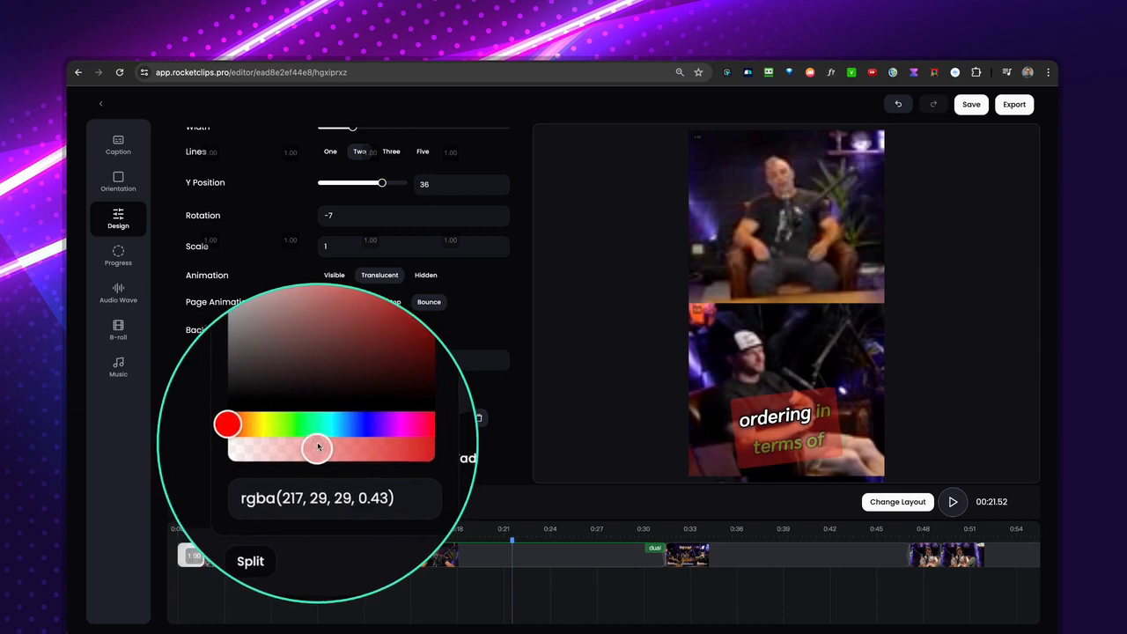
left_click_drag(291, 403, 365, 380)
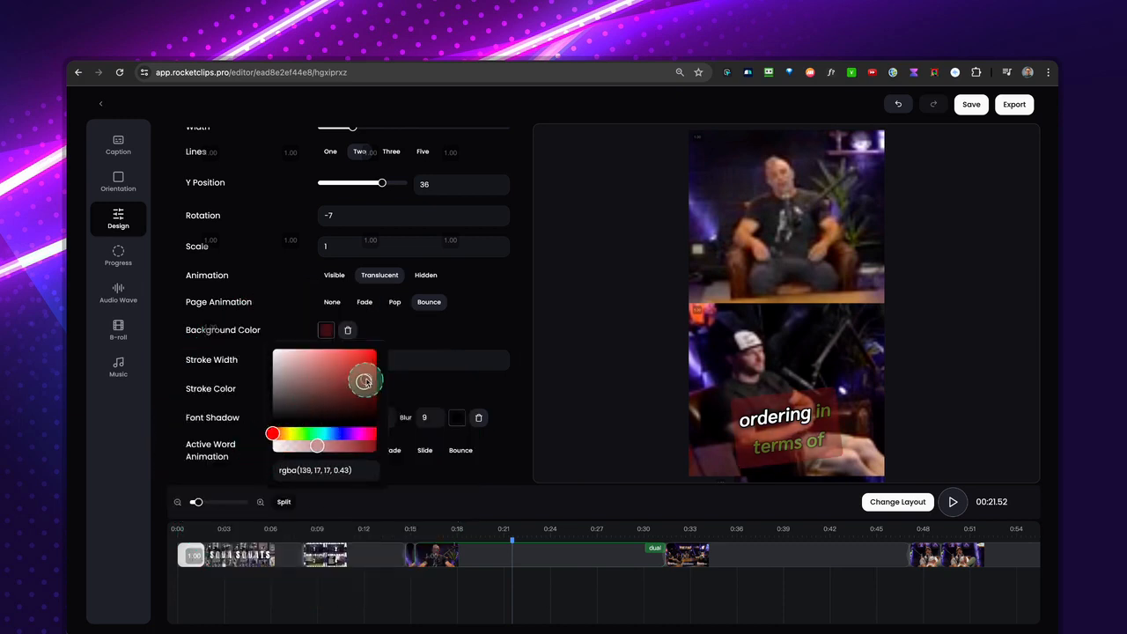
Set the subtitles' font shadow color to bright green, #00e827.
left_click(417, 328)
scroll(370, 343, "down", 1)
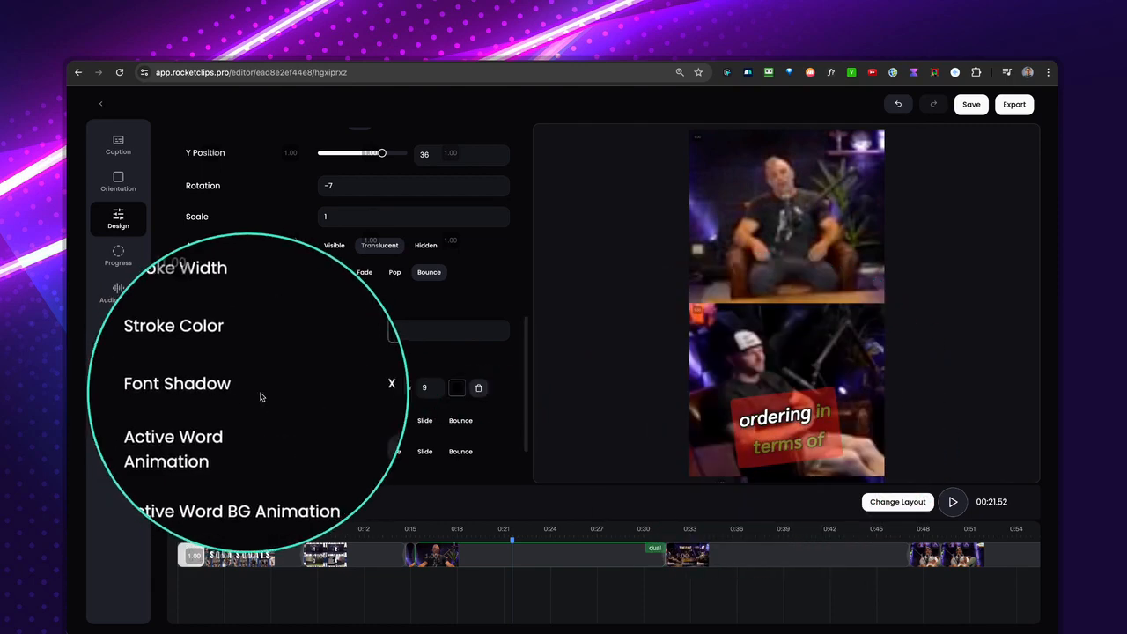
left_click(457, 390)
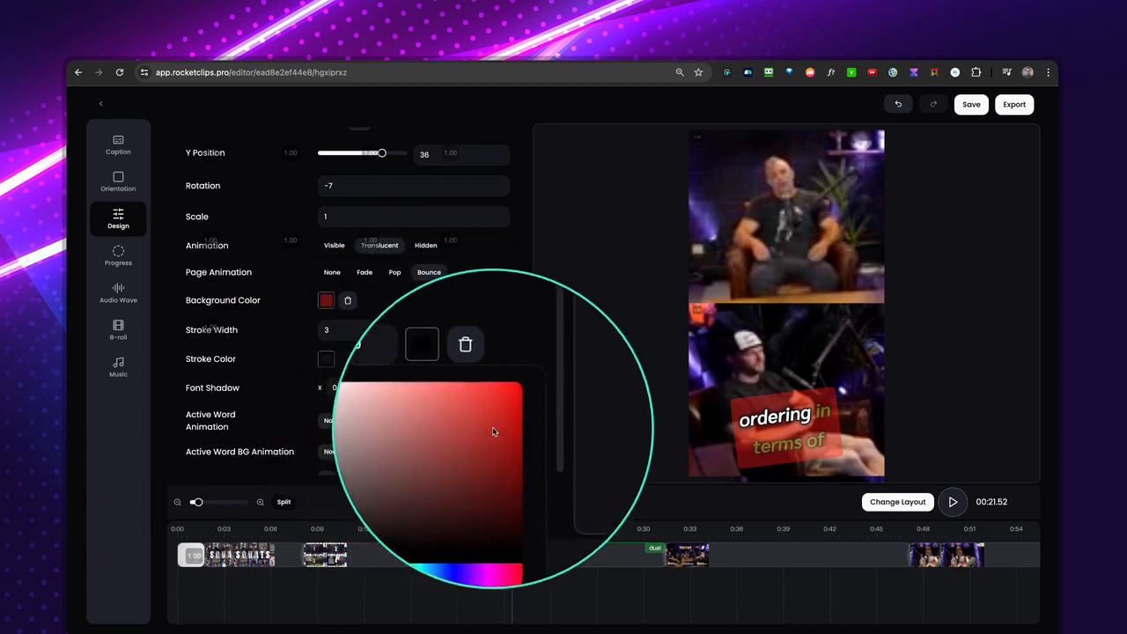
left_click(441, 505)
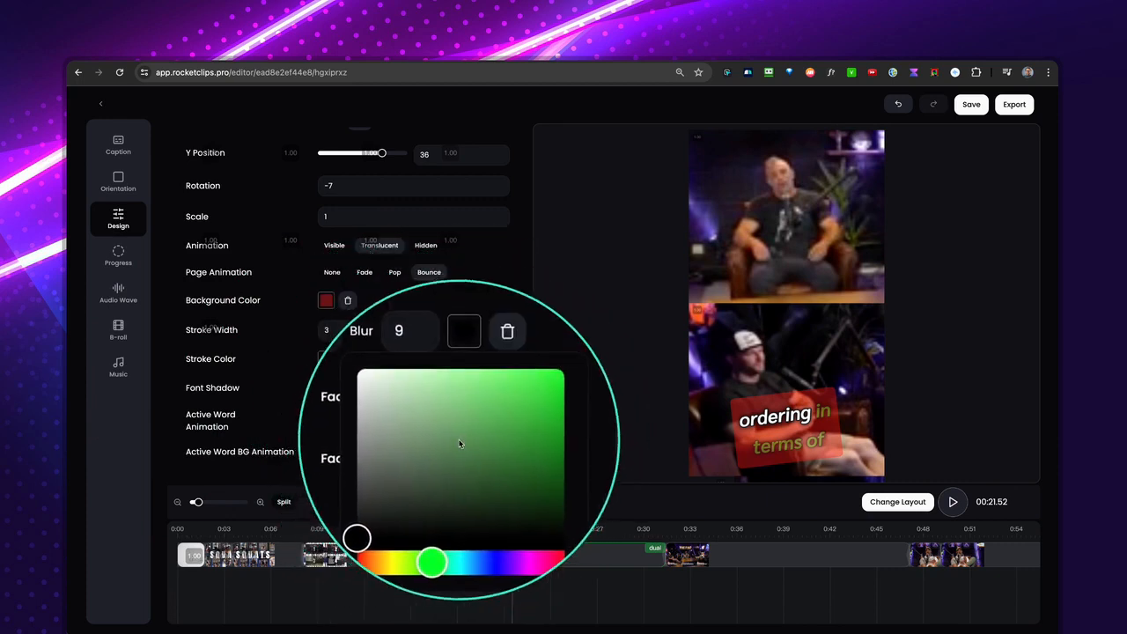
left_click_drag(465, 442, 507, 414)
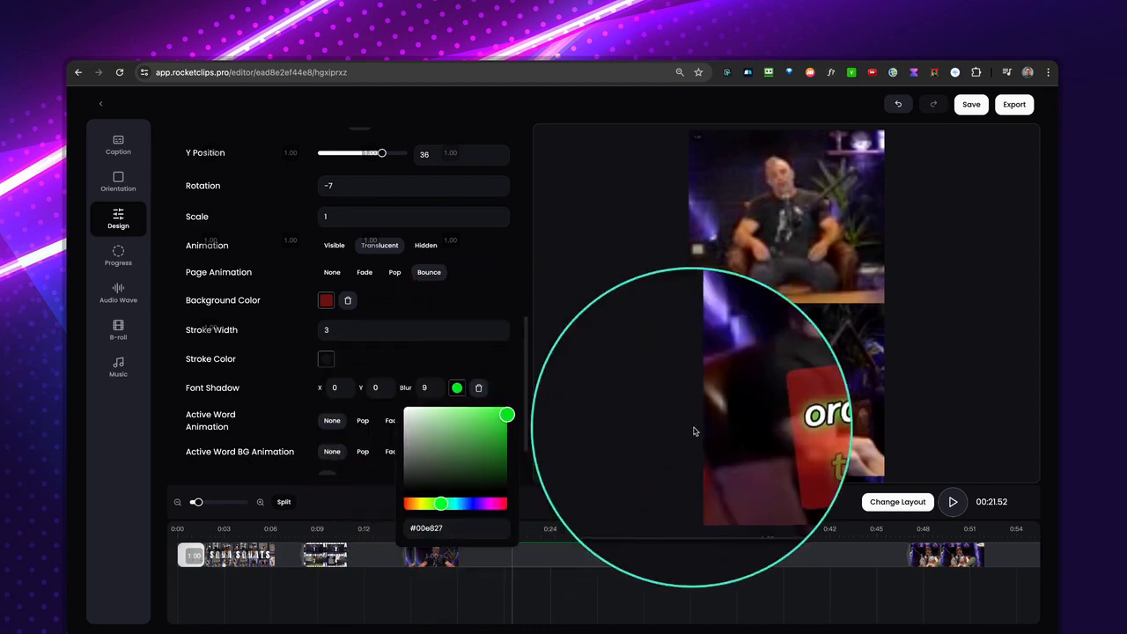
left_click(503, 399)
Set the active word background animation to Pop and play the clip from about 0:16 to preview the subtitles.
scroll(314, 378, "down", 2)
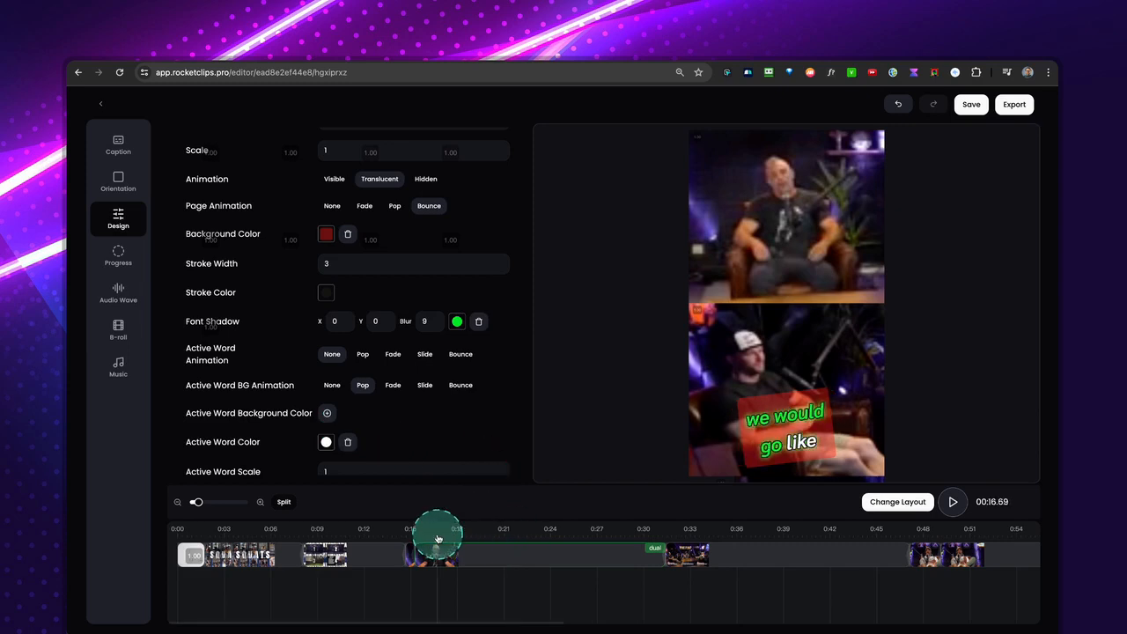
key("space")
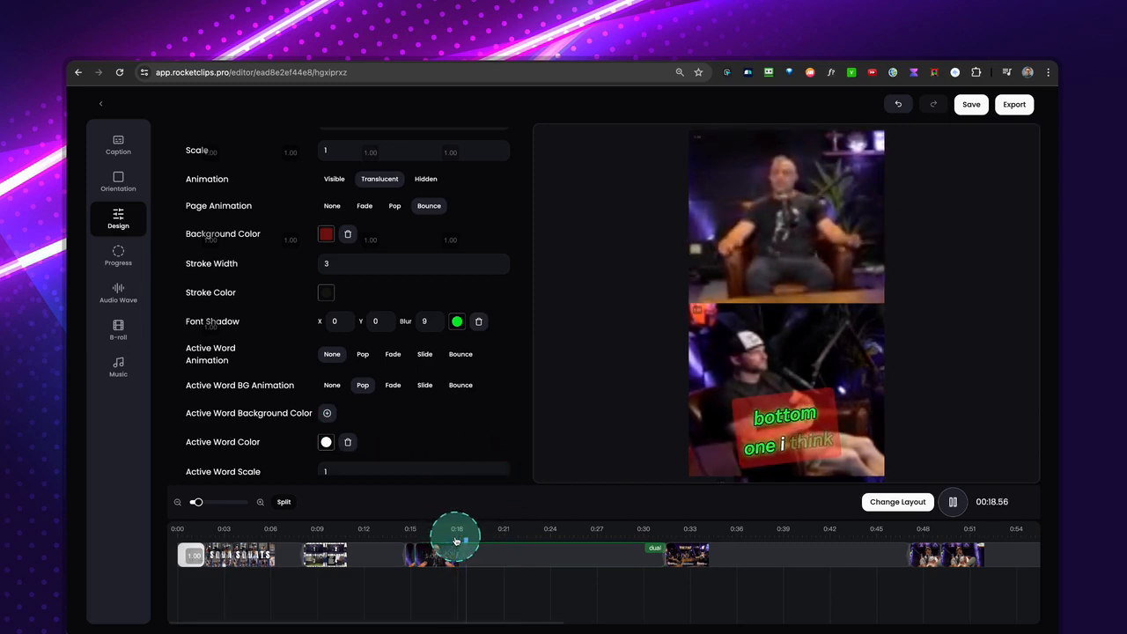
key("space")
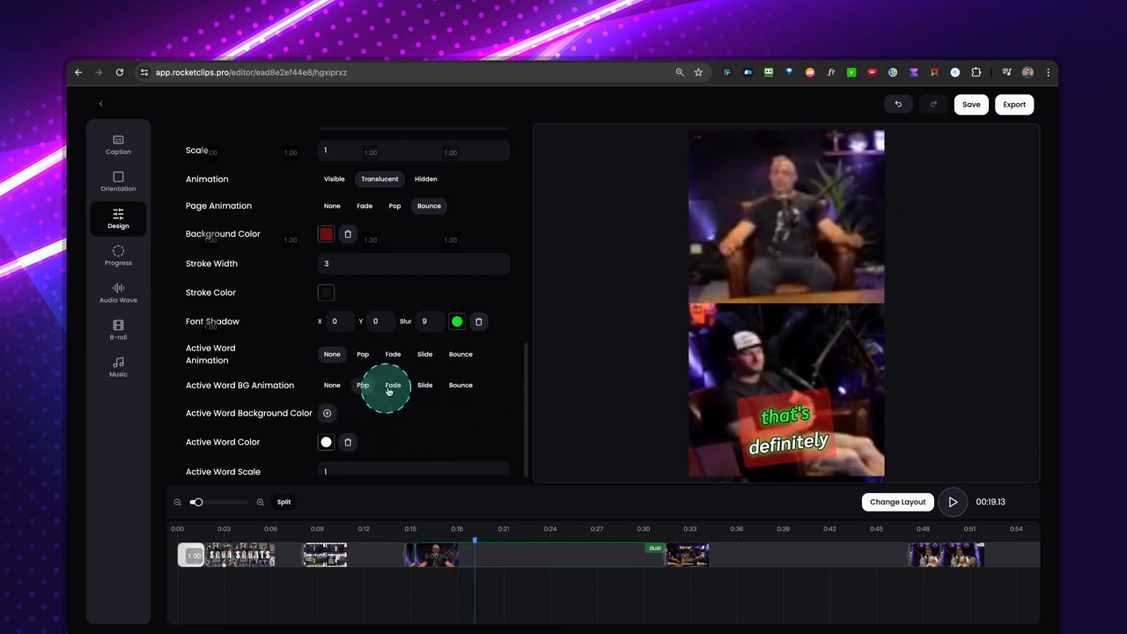
Give the active word a blue background, #038fea, and preview the highlighted word at about 0:21.
scroll(337, 427, "down", 1)
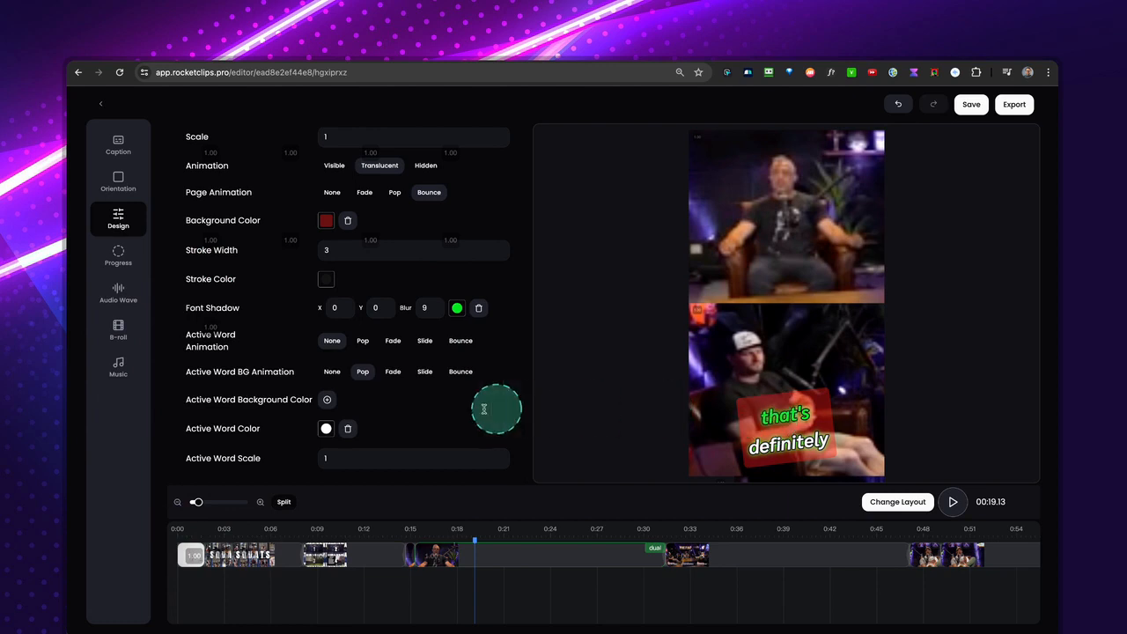
left_click(327, 402)
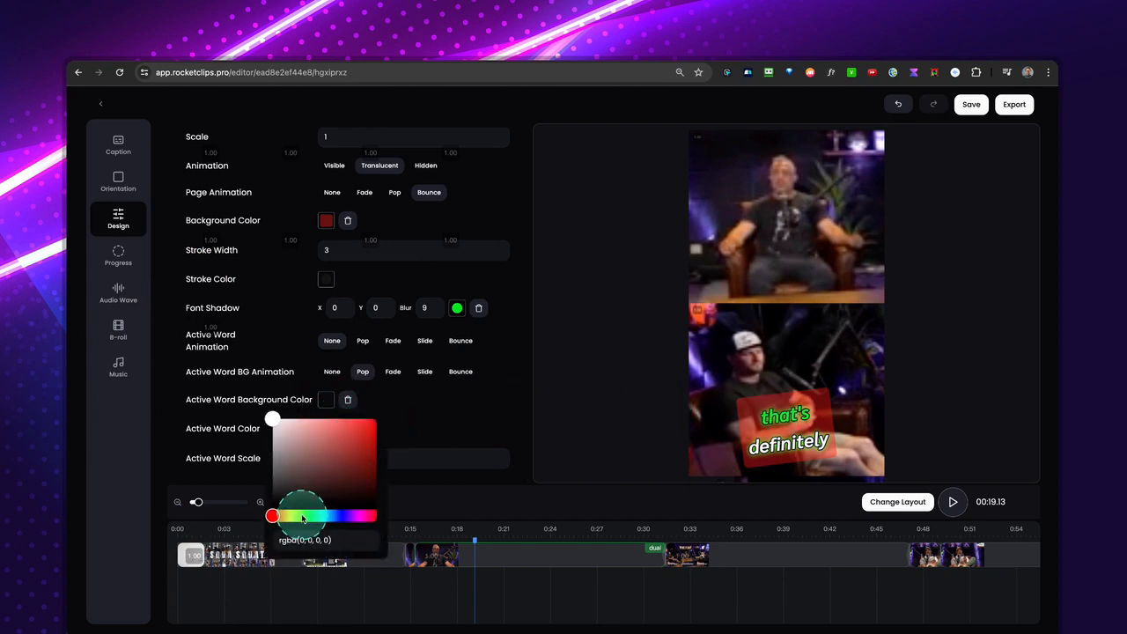
left_click_drag(327, 518, 331, 517)
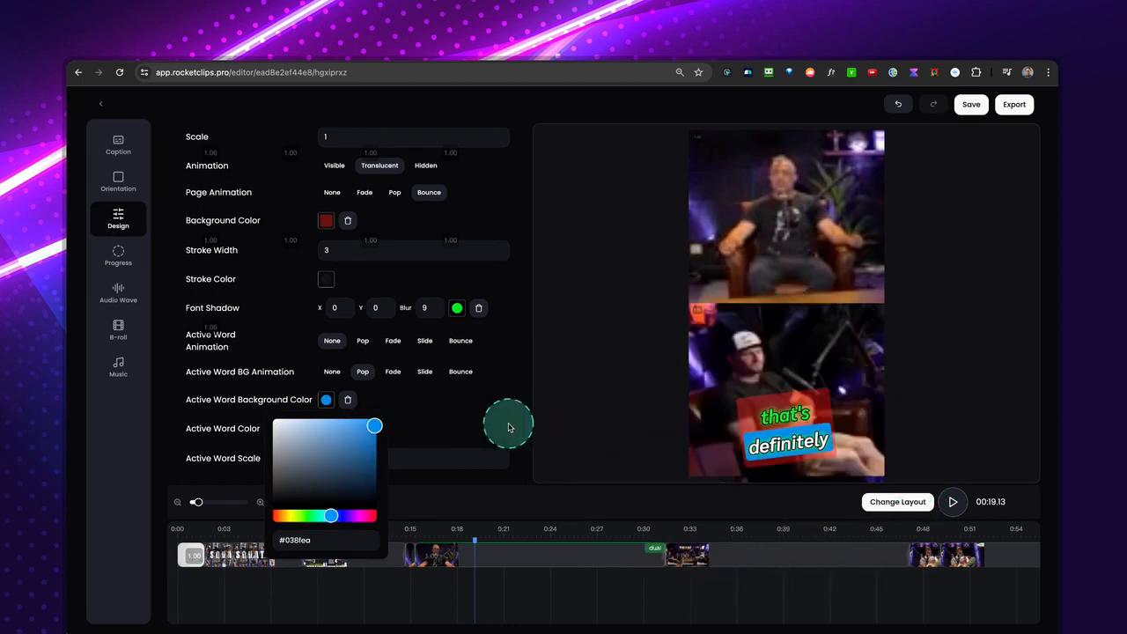
left_click(453, 542)
left_click(431, 537)
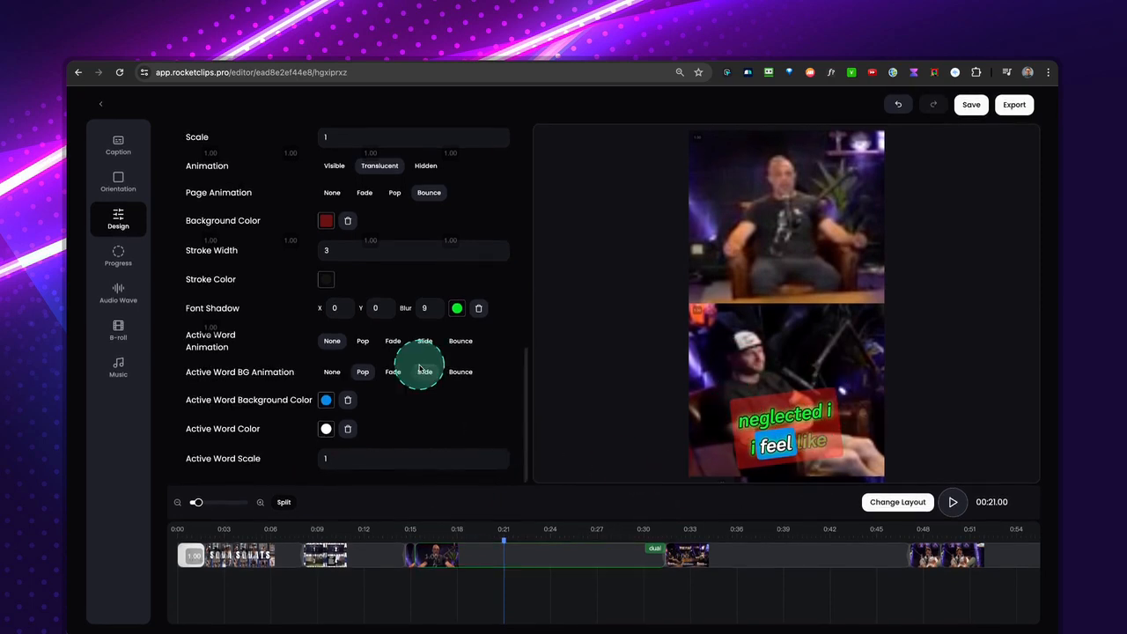
Review the subtitle design settings and save the clip's edits.
scroll(420, 367, "up", 5)
scroll(420, 368, "up", 3)
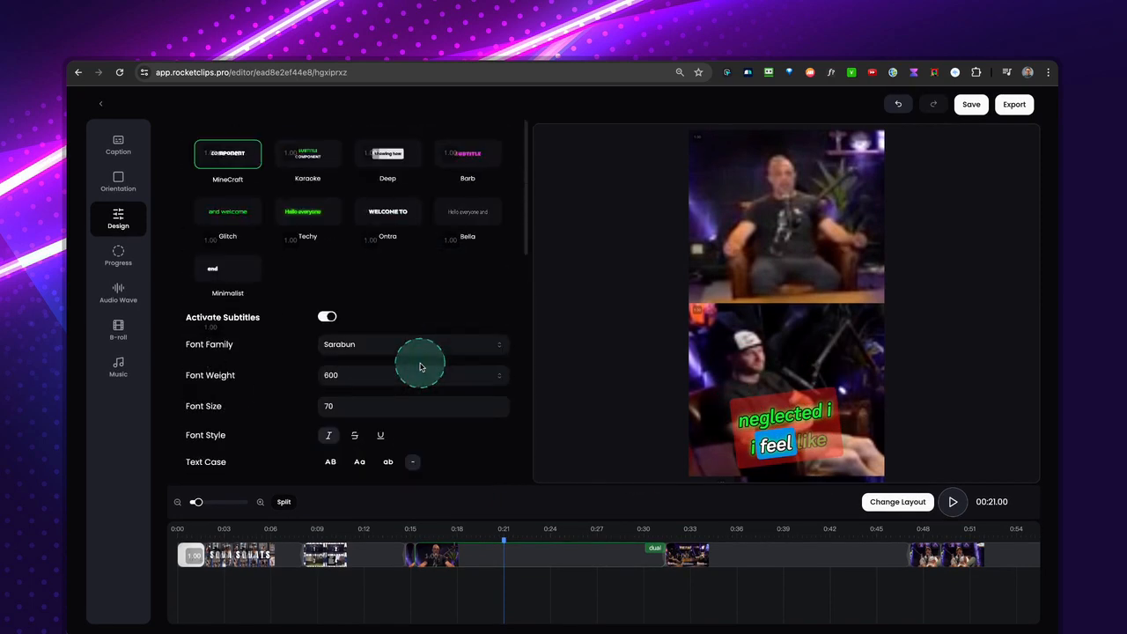
scroll(485, 391, "down", 6)
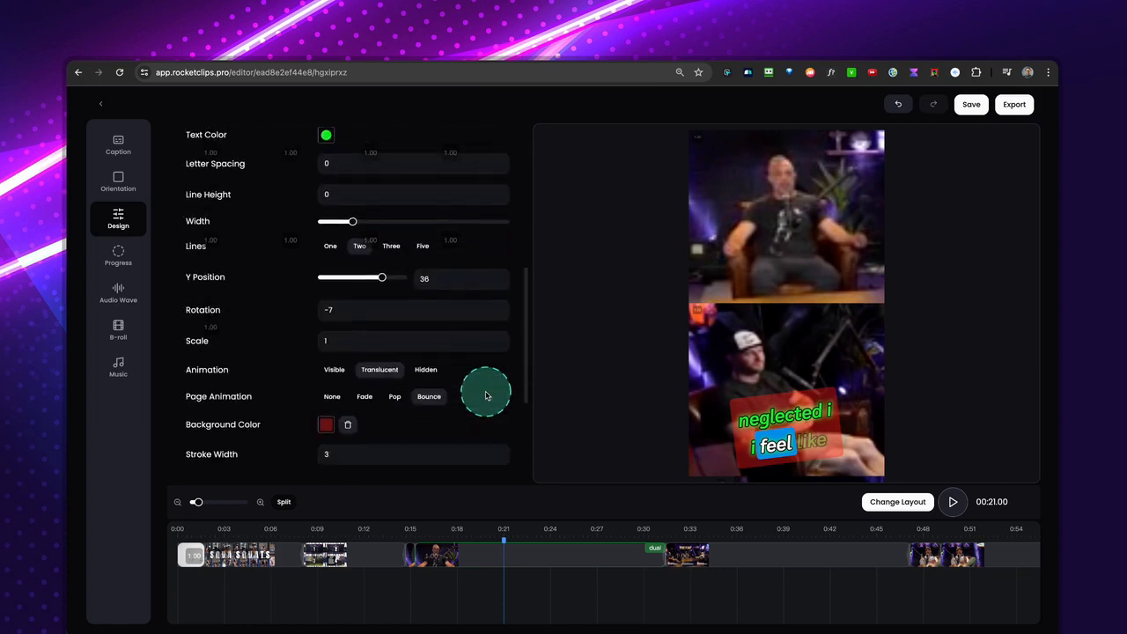
scroll(480, 394, "down", 2)
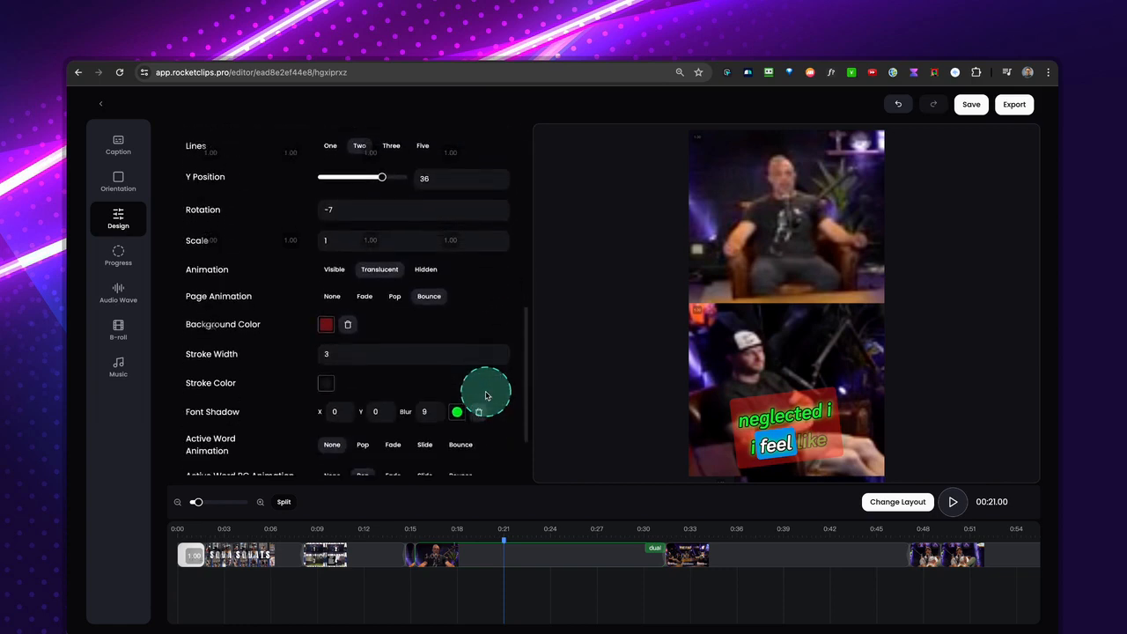
left_click(966, 112)
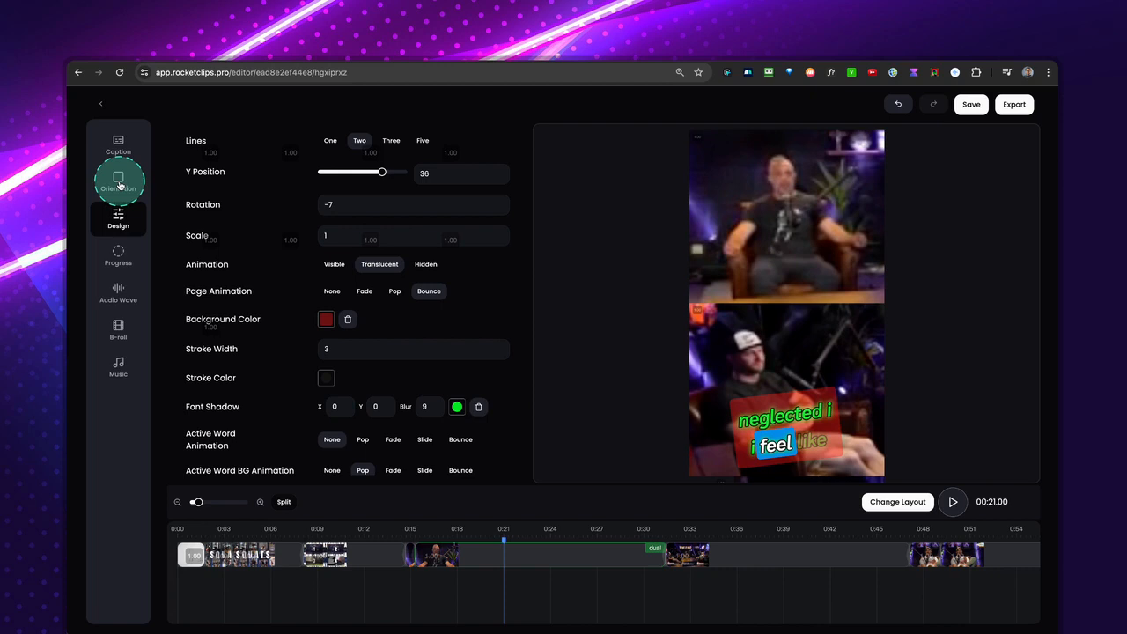
left_click(120, 184)
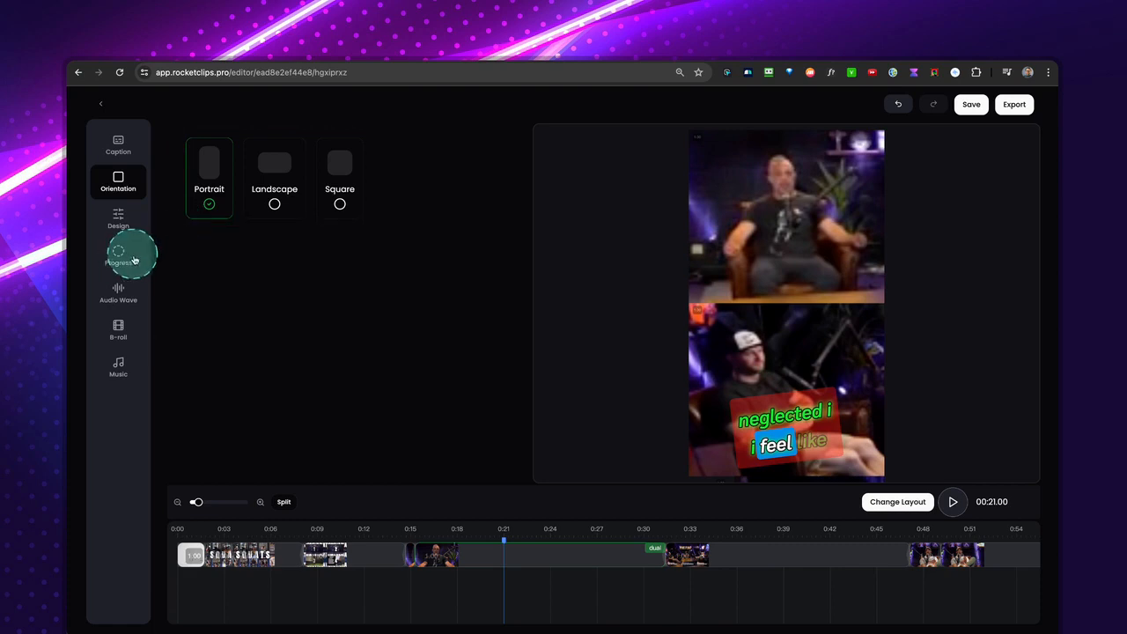
left_click(120, 152)
left_click(118, 181)
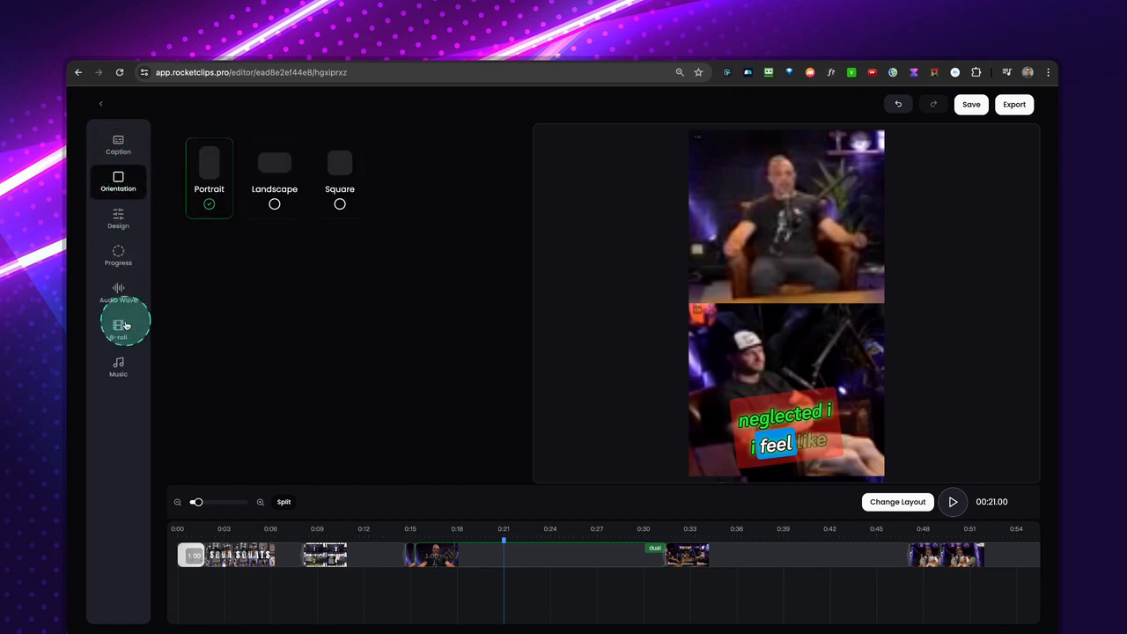
left_click(126, 223)
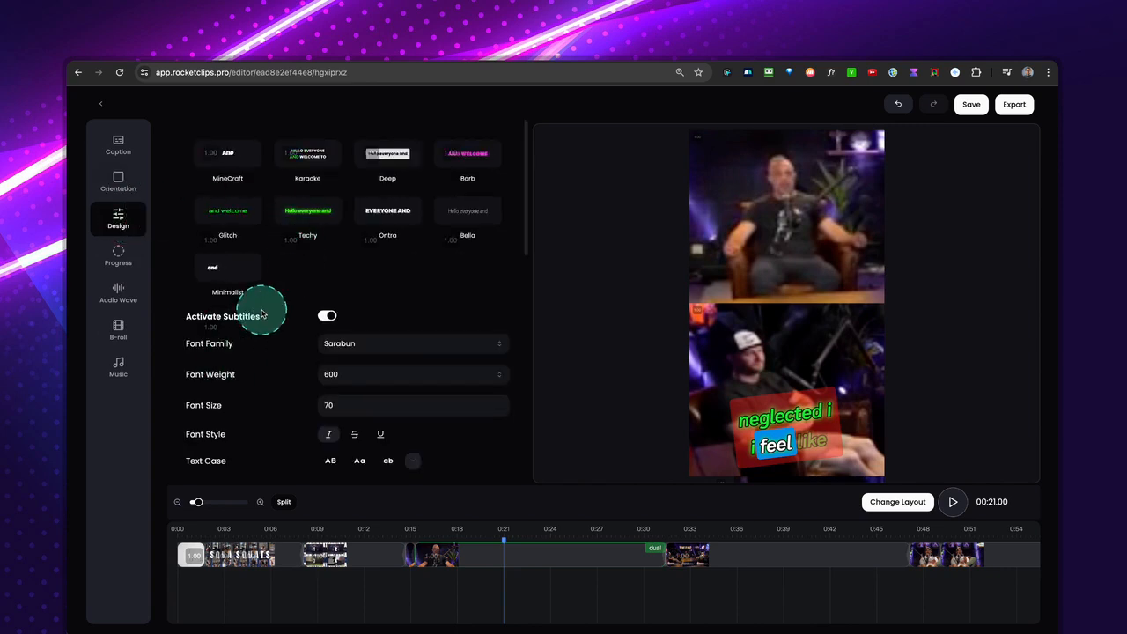
Enable the progress bar on the clip and set its color to bright green.
left_click(118, 257)
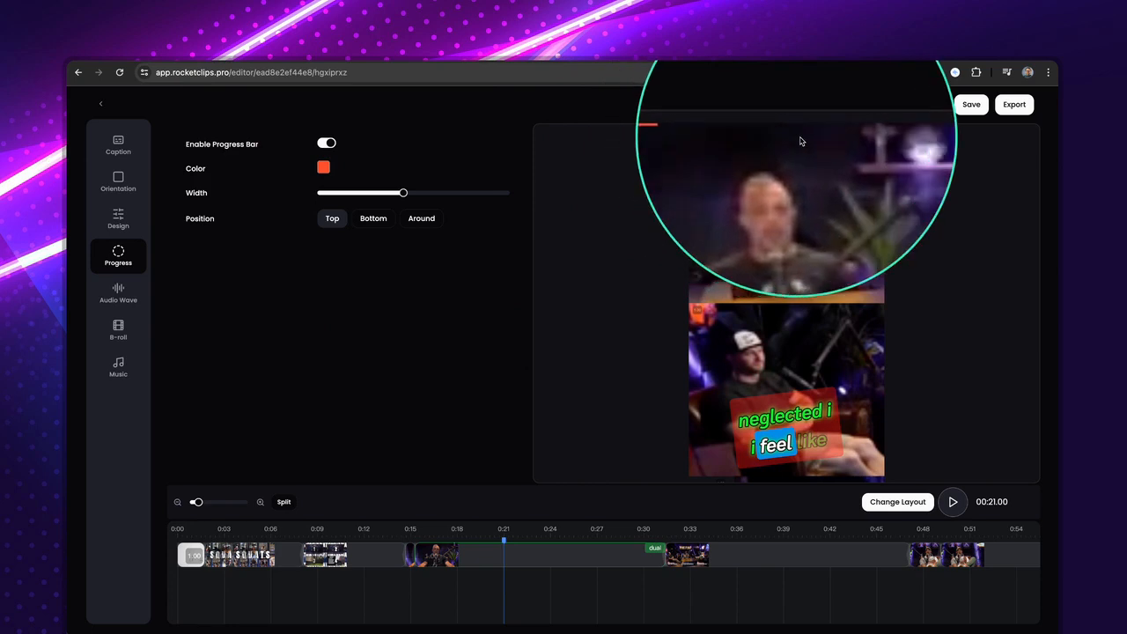
left_click(322, 167)
left_click(319, 270)
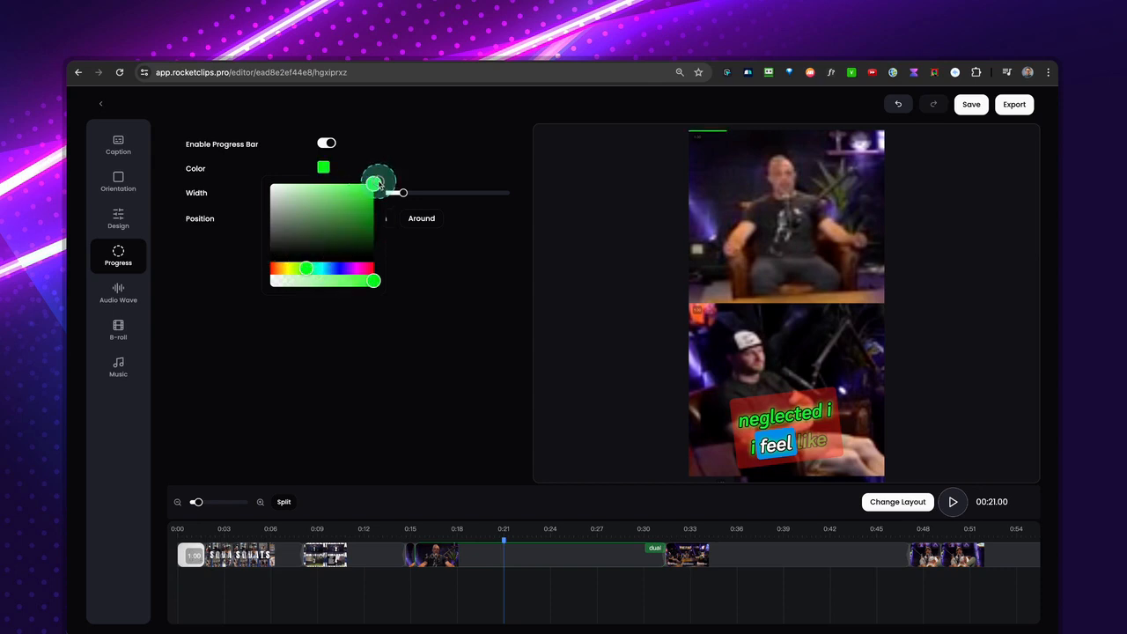
left_click(657, 156)
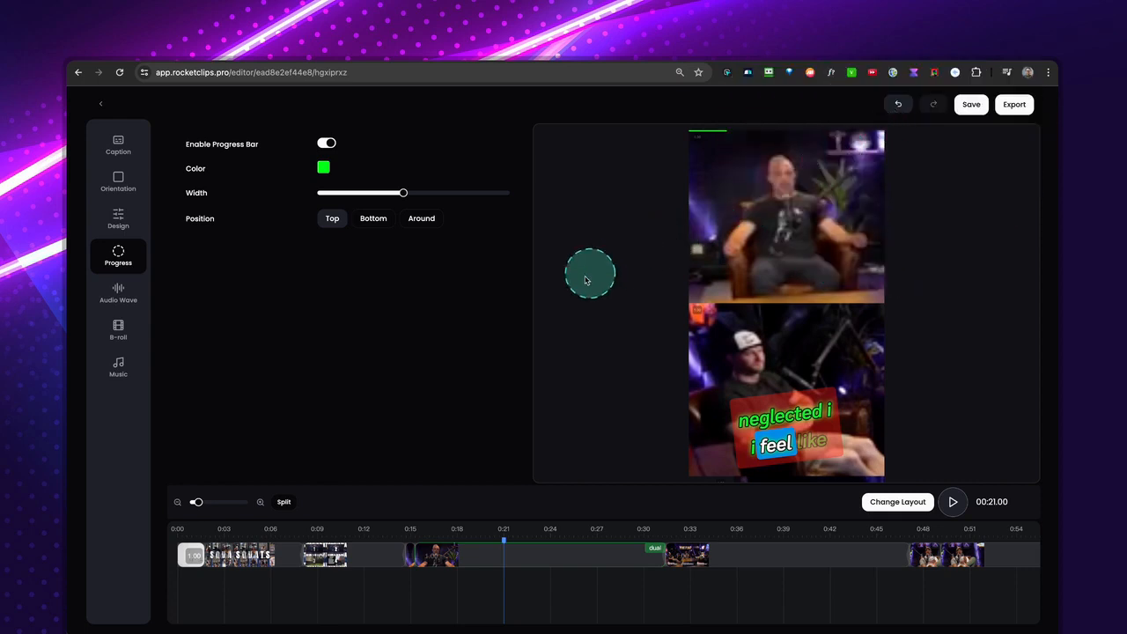
Change the progress bar's color to pure red and increase its width to the maximum.
left_click(323, 167)
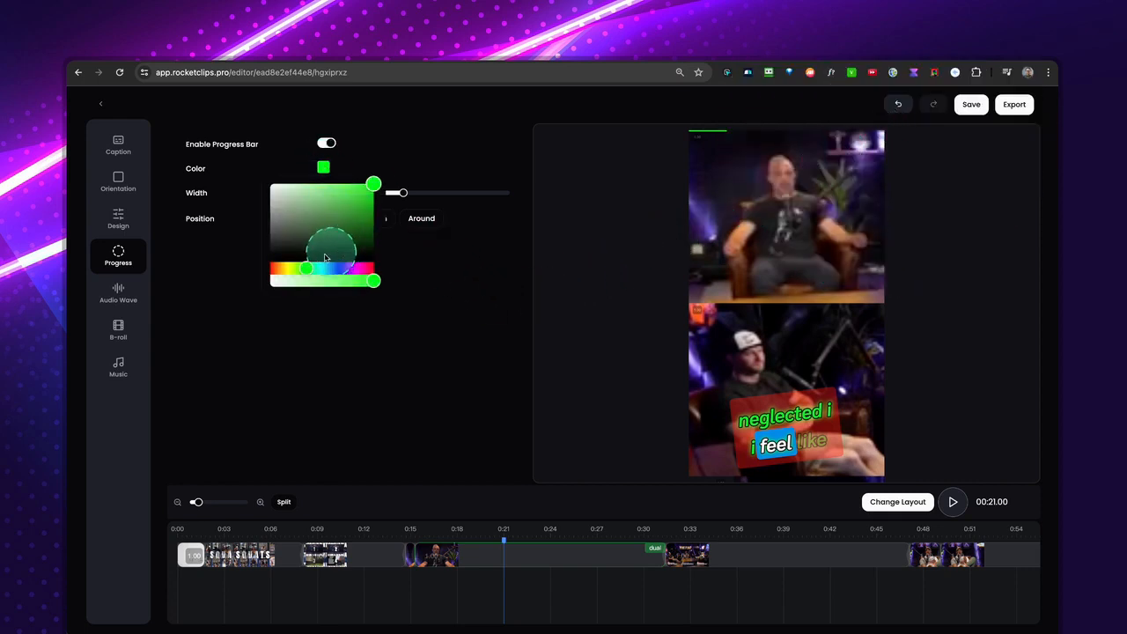
left_click_drag(276, 268, 270, 269)
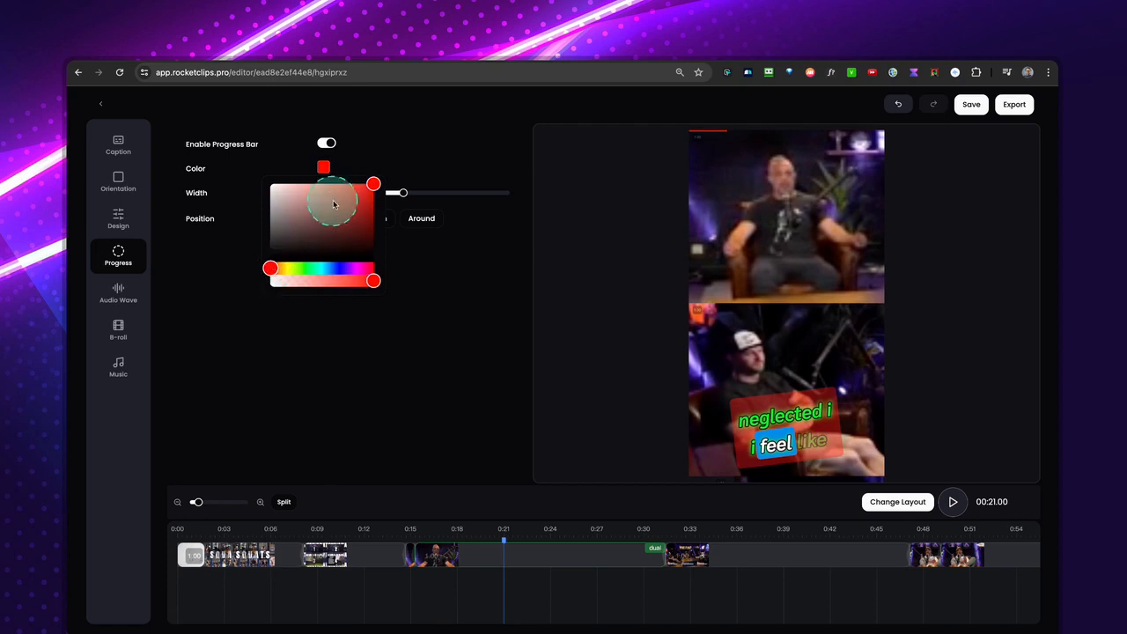
left_click(400, 172)
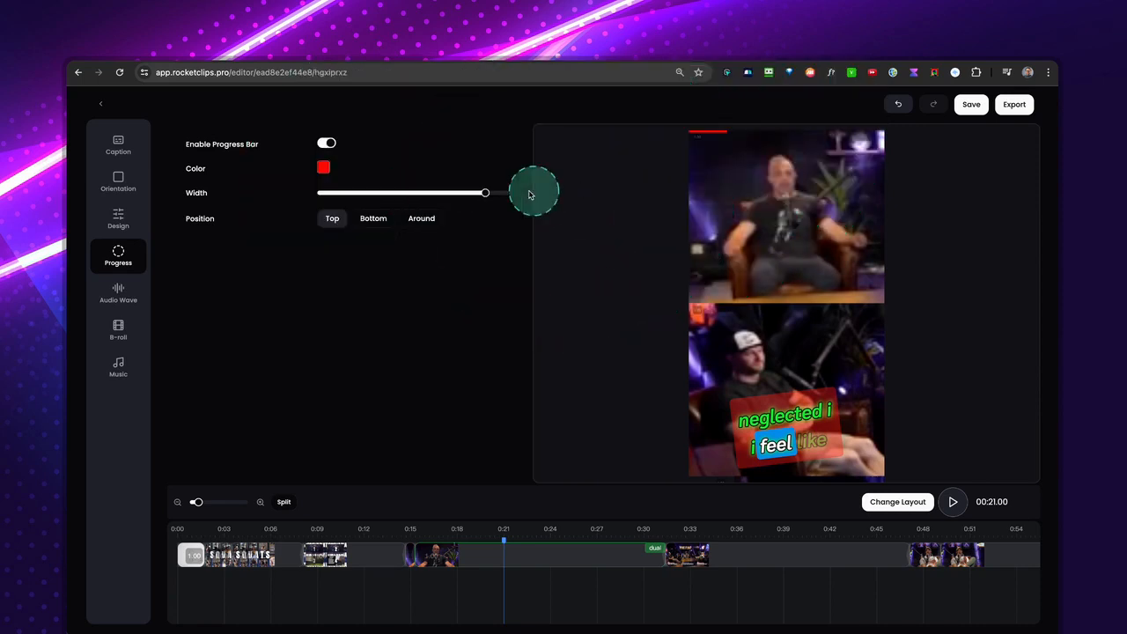
left_click_drag(487, 193, 521, 194)
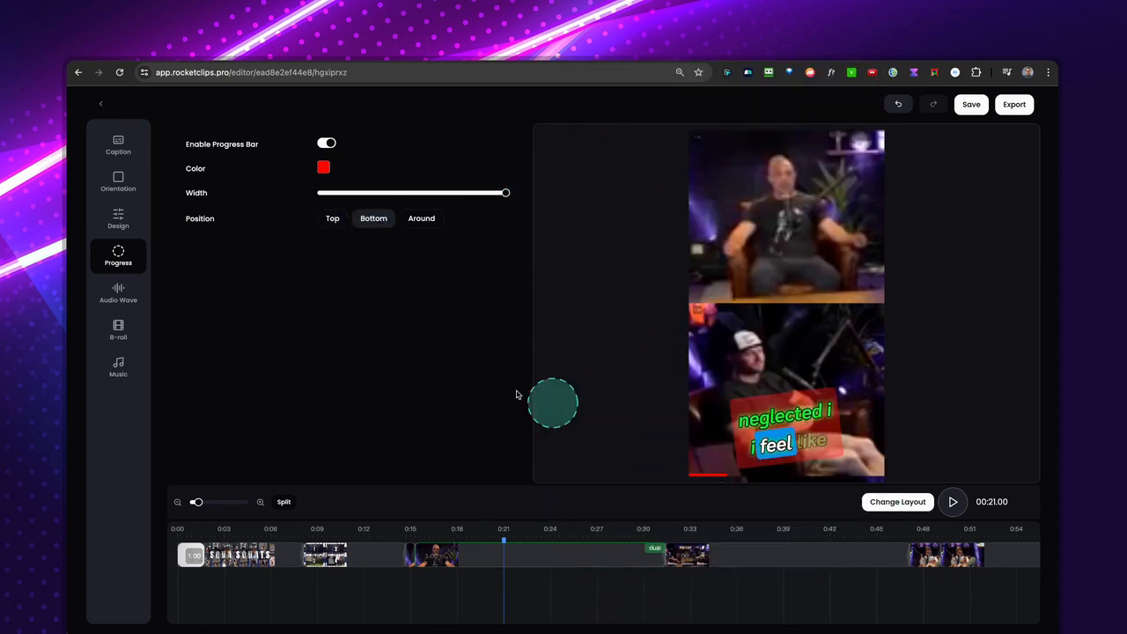
Set the progress bar's position to Around and preview it at about 0:38 and by playing from about 1:00.
left_click(414, 221)
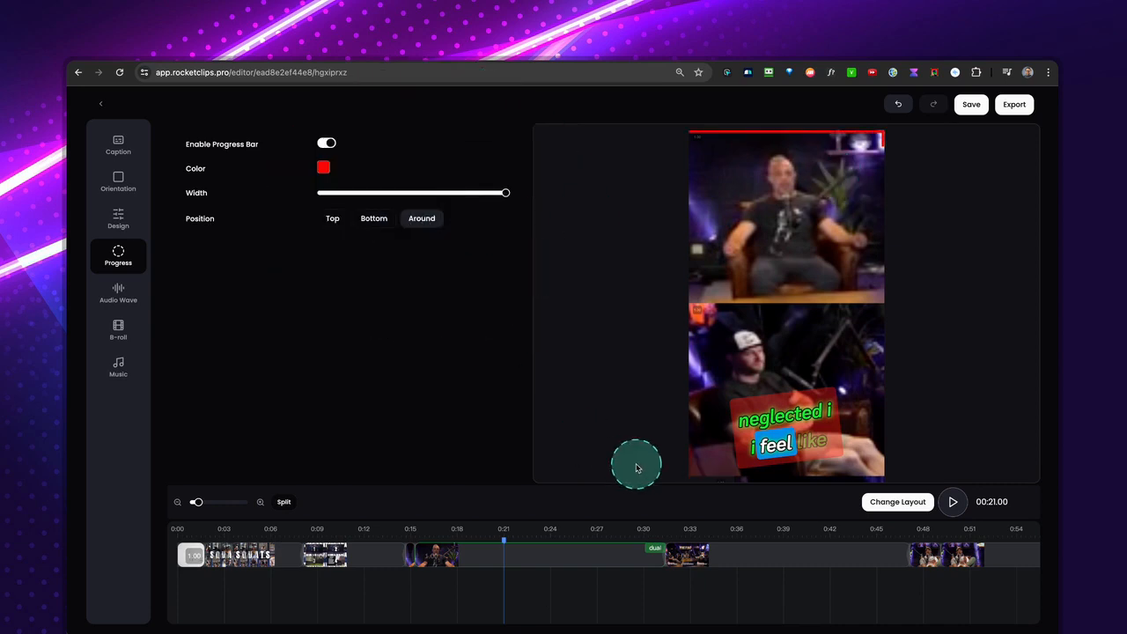
left_click(779, 533)
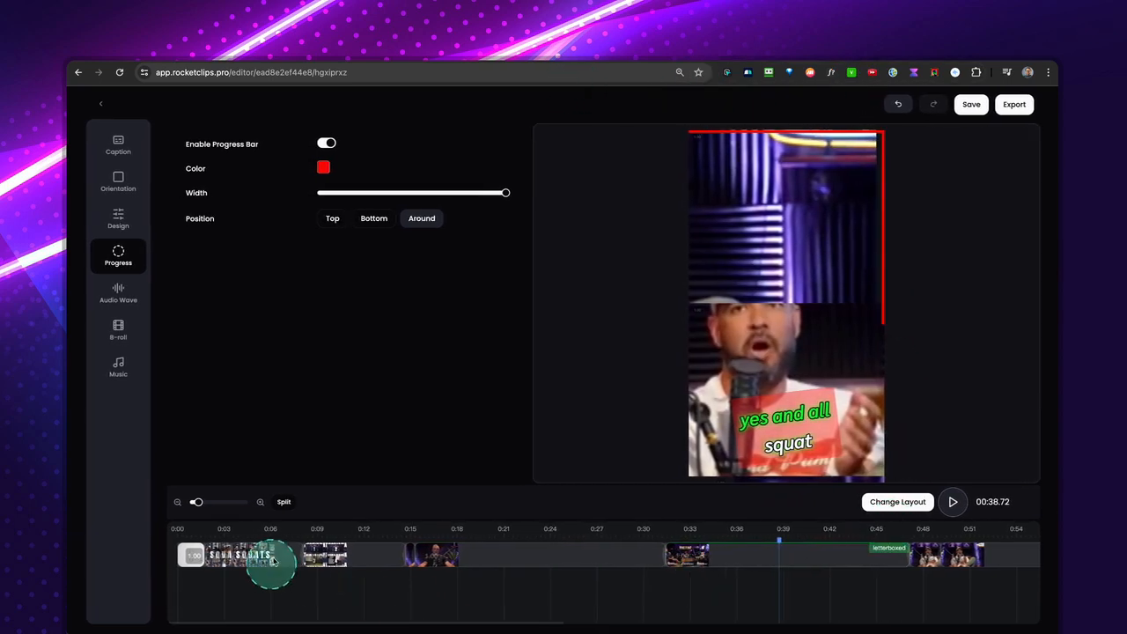
left_click_drag(194, 503, 195, 505)
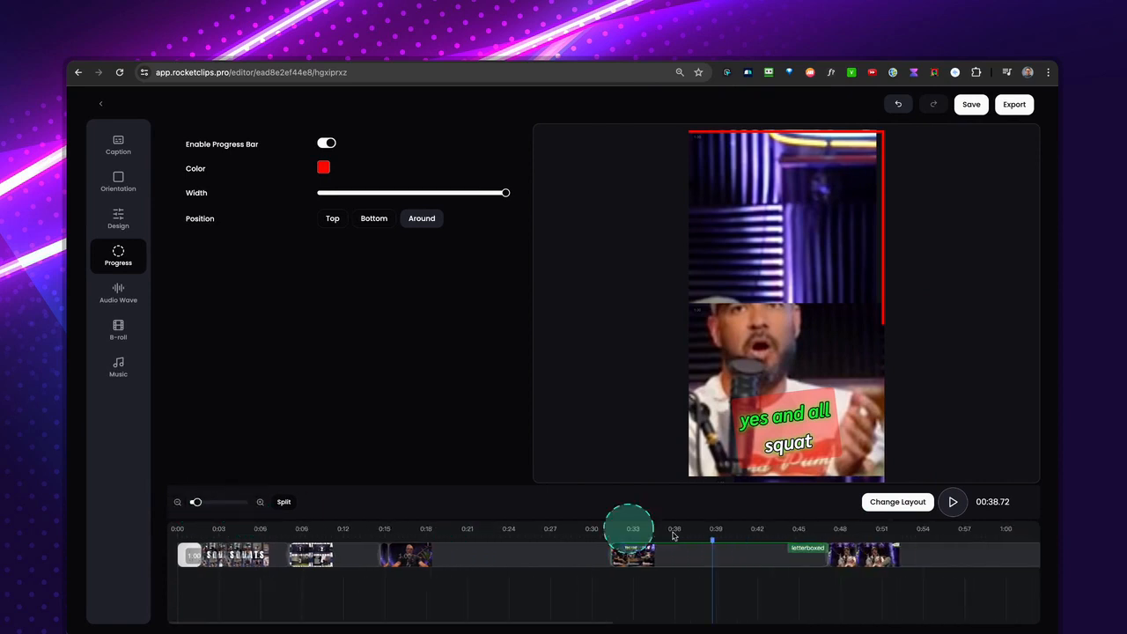
left_click(1013, 535)
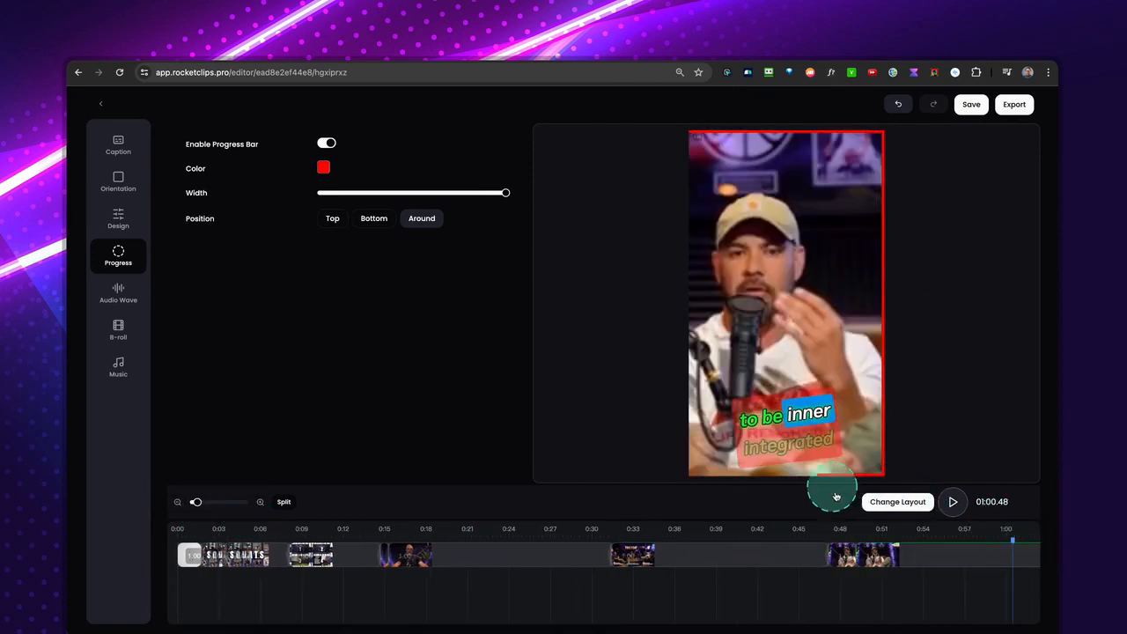
left_click(955, 503)
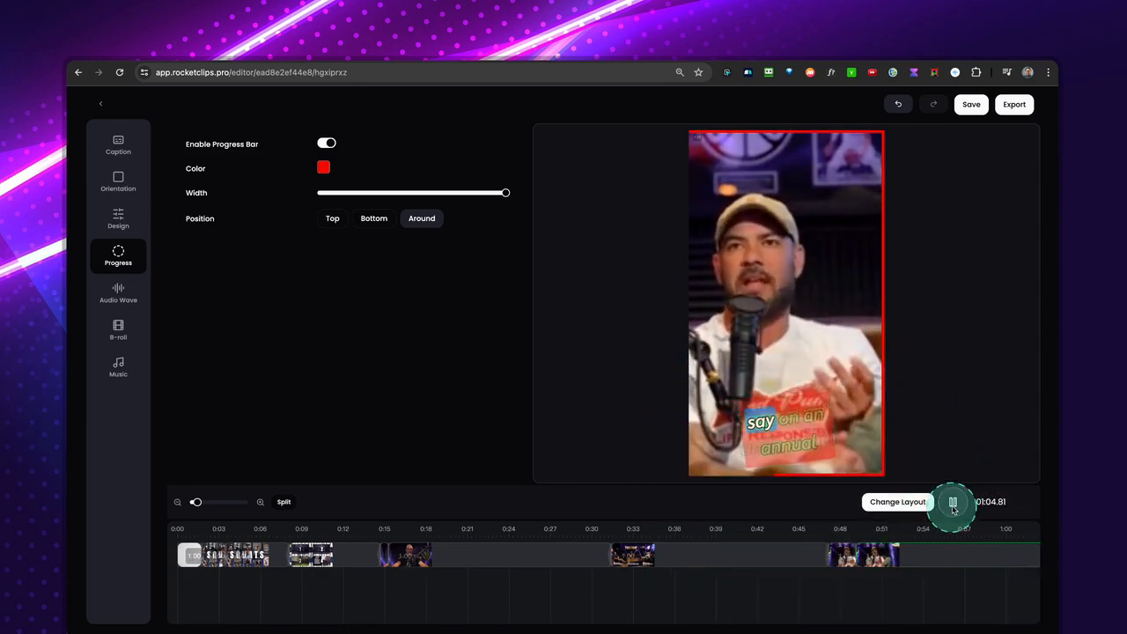
left_click(953, 502)
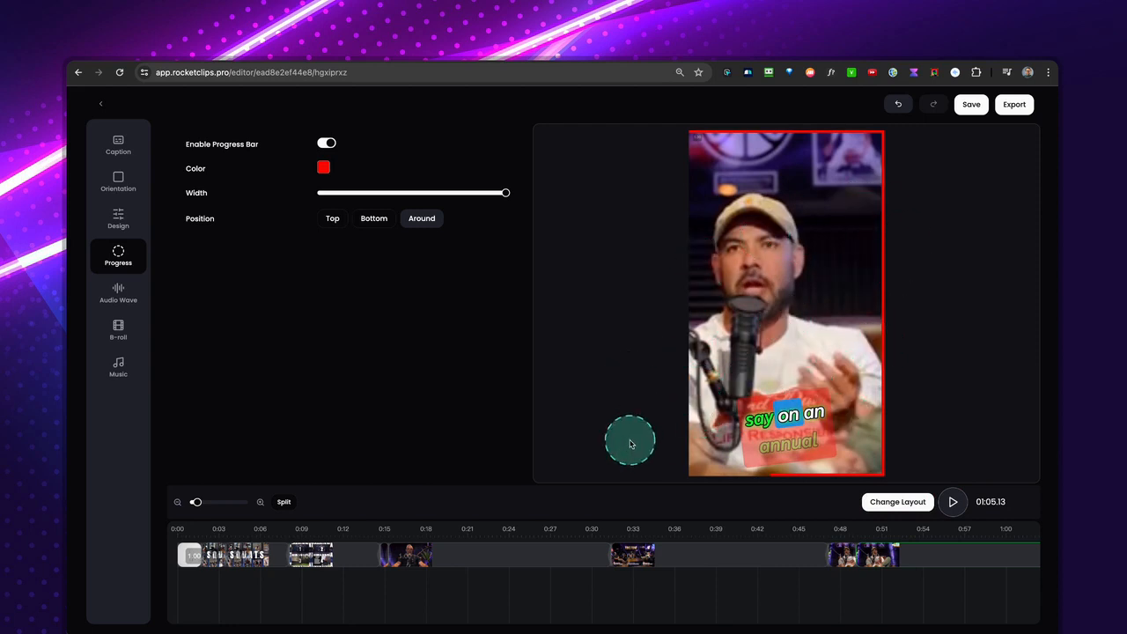
Return to about 0:21 in the clip and set the subtitles' Y position to -32.
left_click(477, 537)
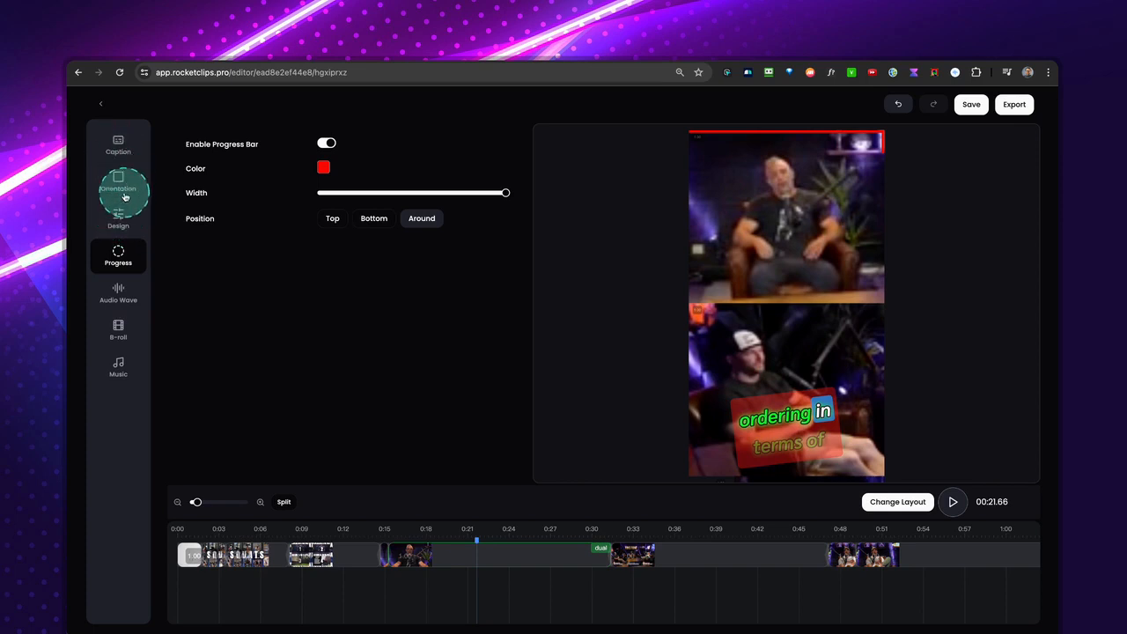
left_click(118, 217)
scroll(368, 396, "down", 2)
scroll(370, 397, "down", 3)
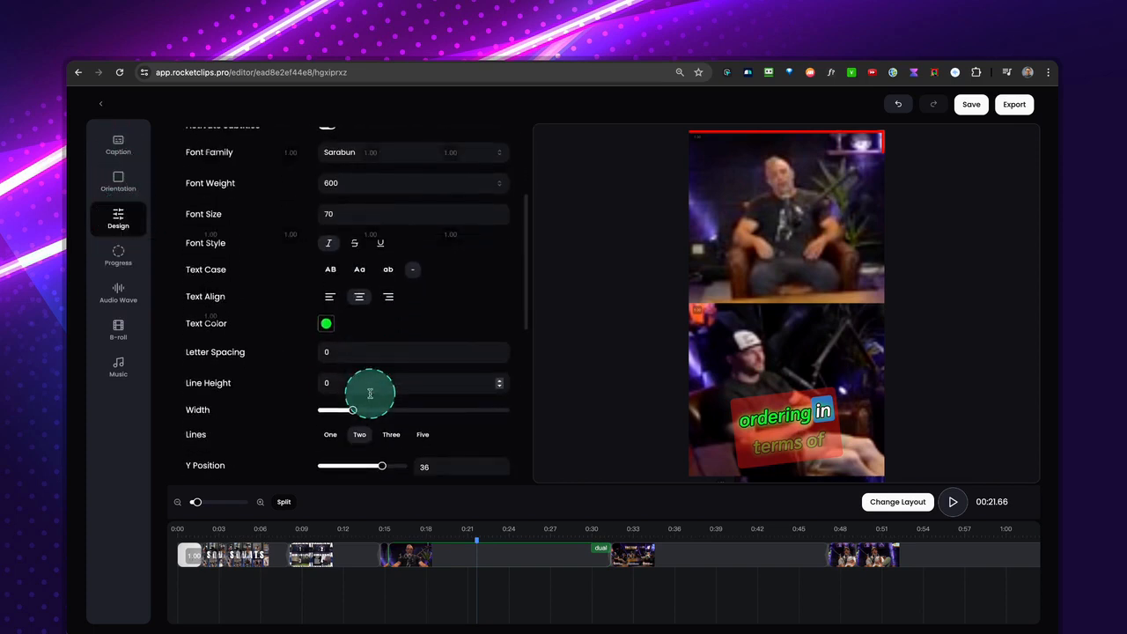
left_click_drag(379, 378, 345, 379)
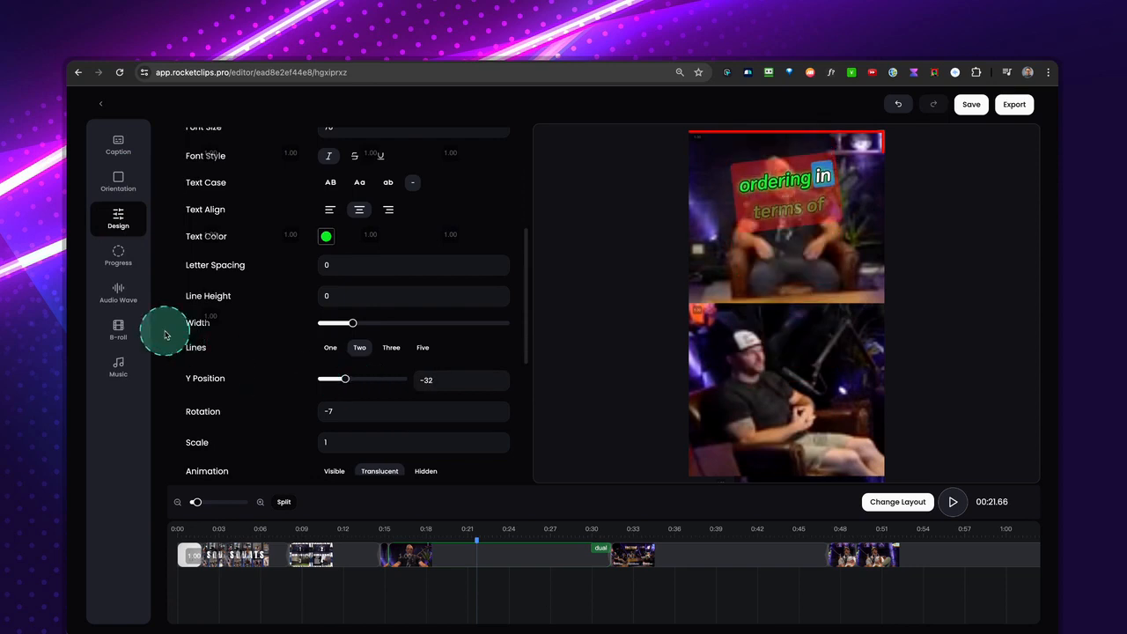
Enable the audio wave, try the Rounded Bars Center and Bars Red presets, apply Rounded Bars and preview it around 0:19.
left_click(118, 294)
scroll(369, 365, "up", 1)
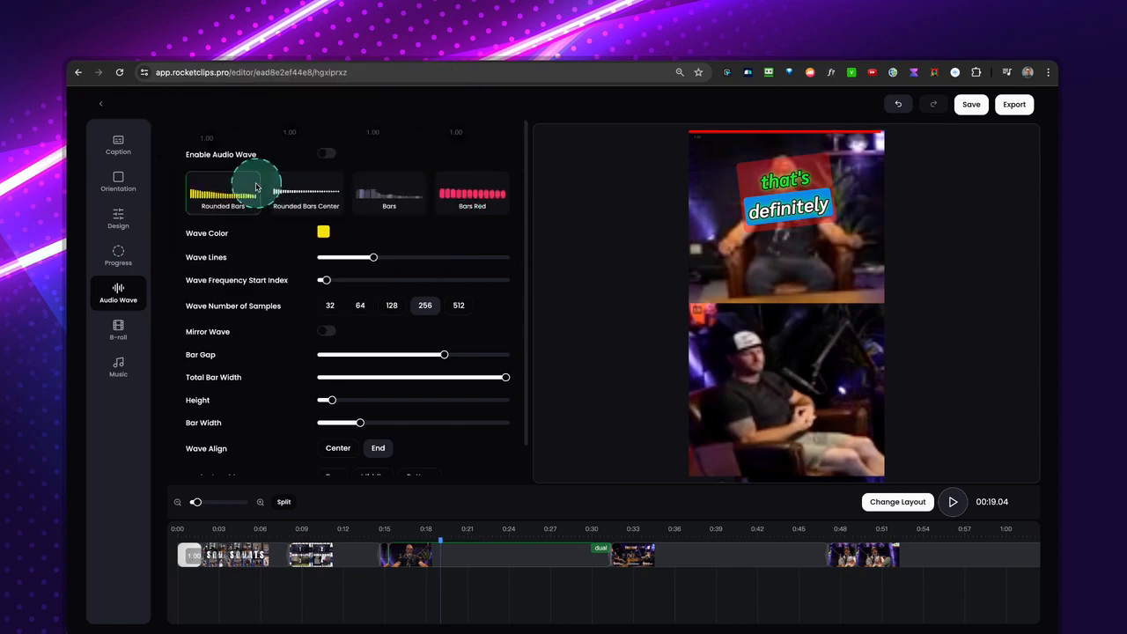
left_click(328, 156)
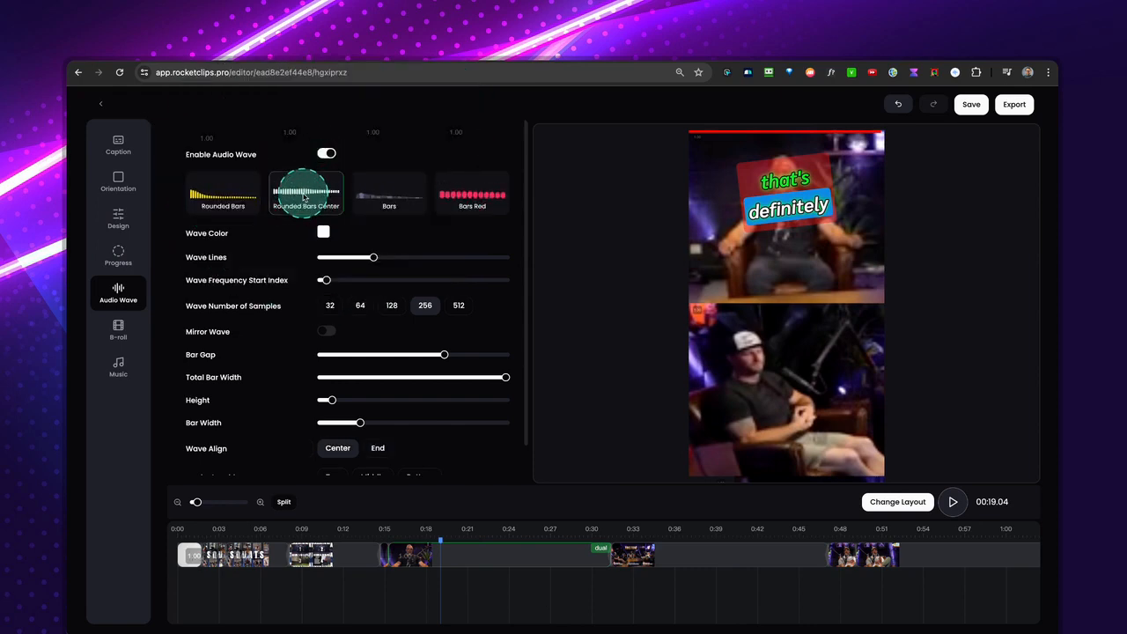
left_click(469, 195)
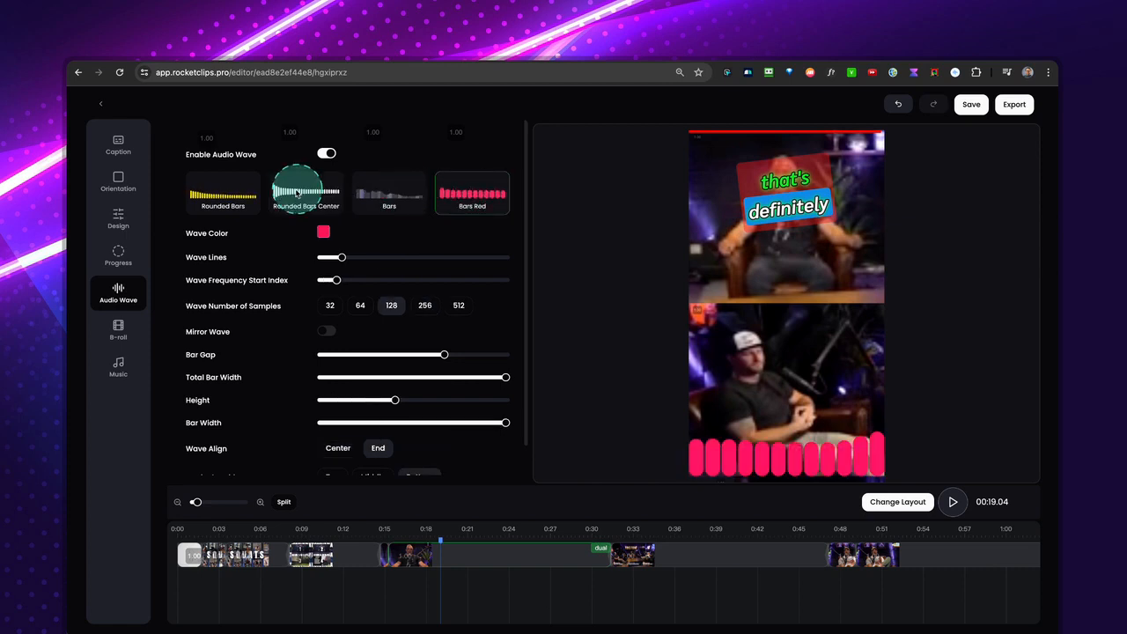
left_click(225, 192)
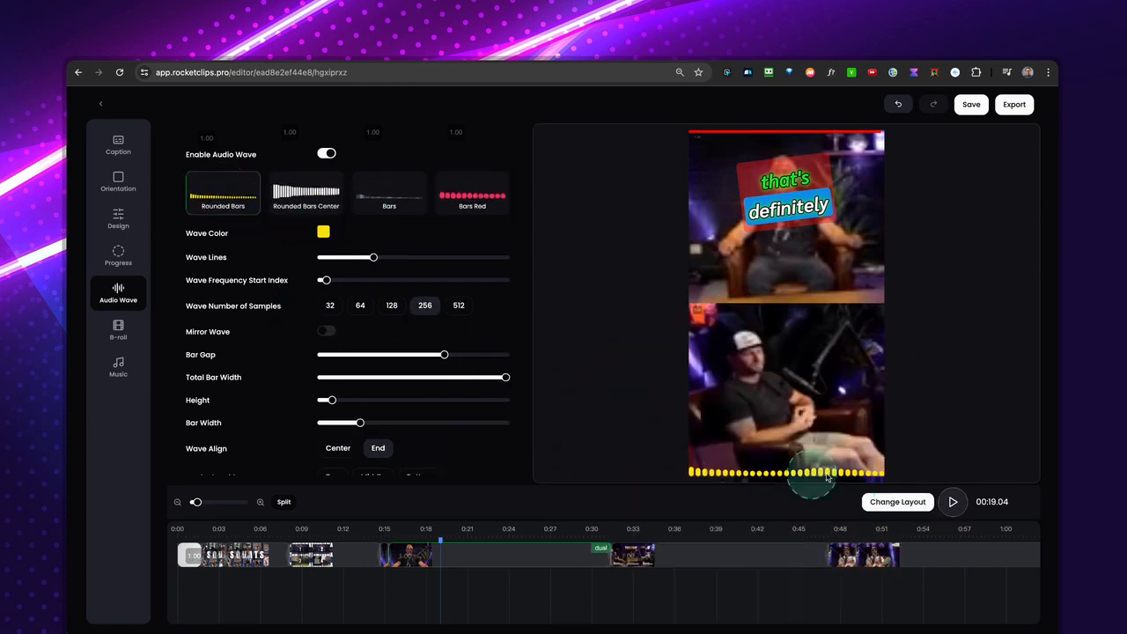
left_click(418, 537)
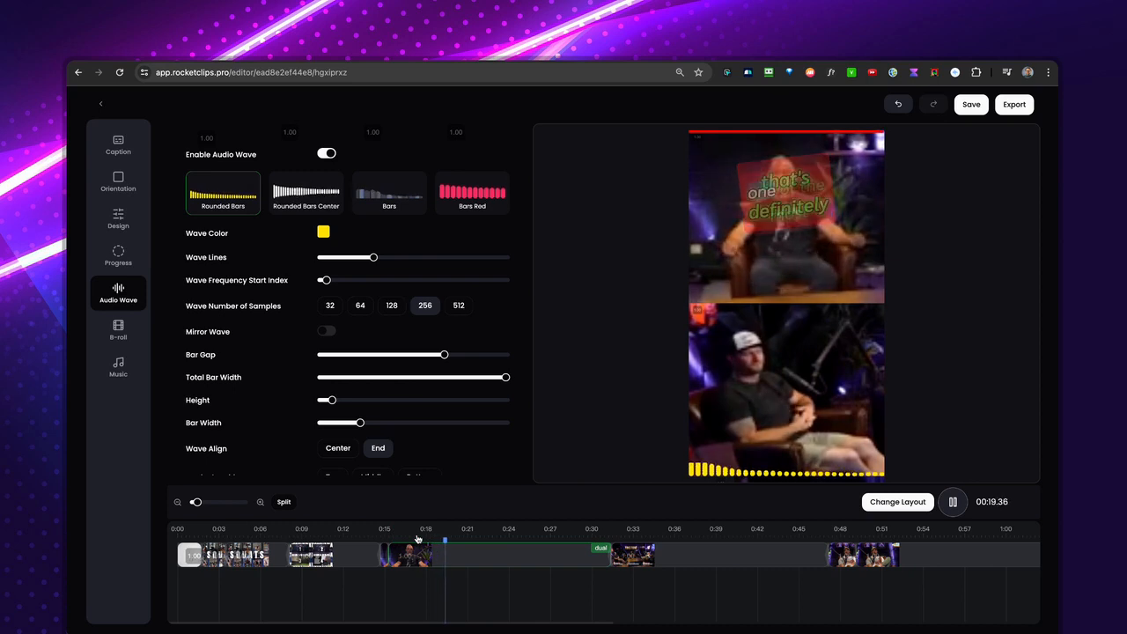
left_click(720, 465)
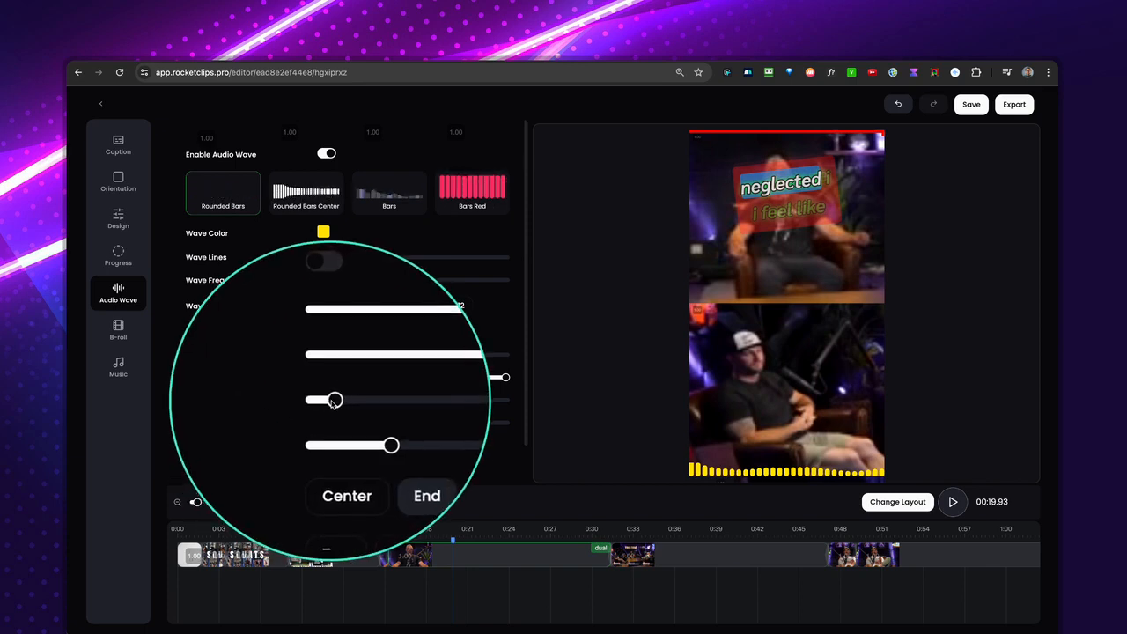
Increase the audio wave's height slightly and set its color to purple.
mouse_move(333, 400)
left_mouse_down()
mouse_move(432, 401)
mouse_move(348, 399)
left_mouse_up()
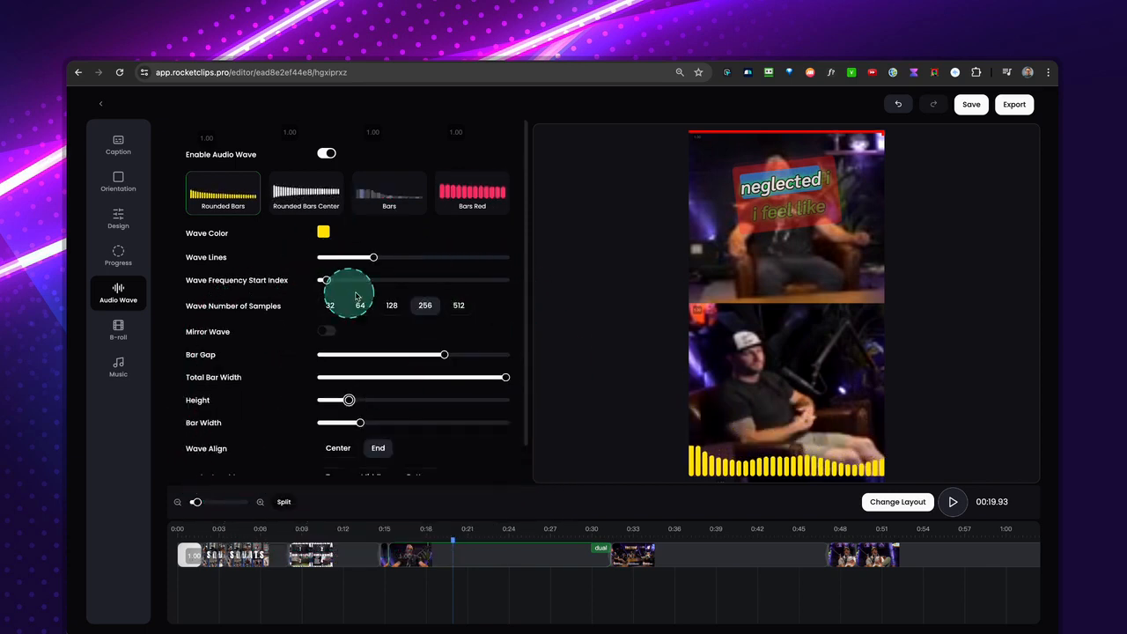
left_click(324, 233)
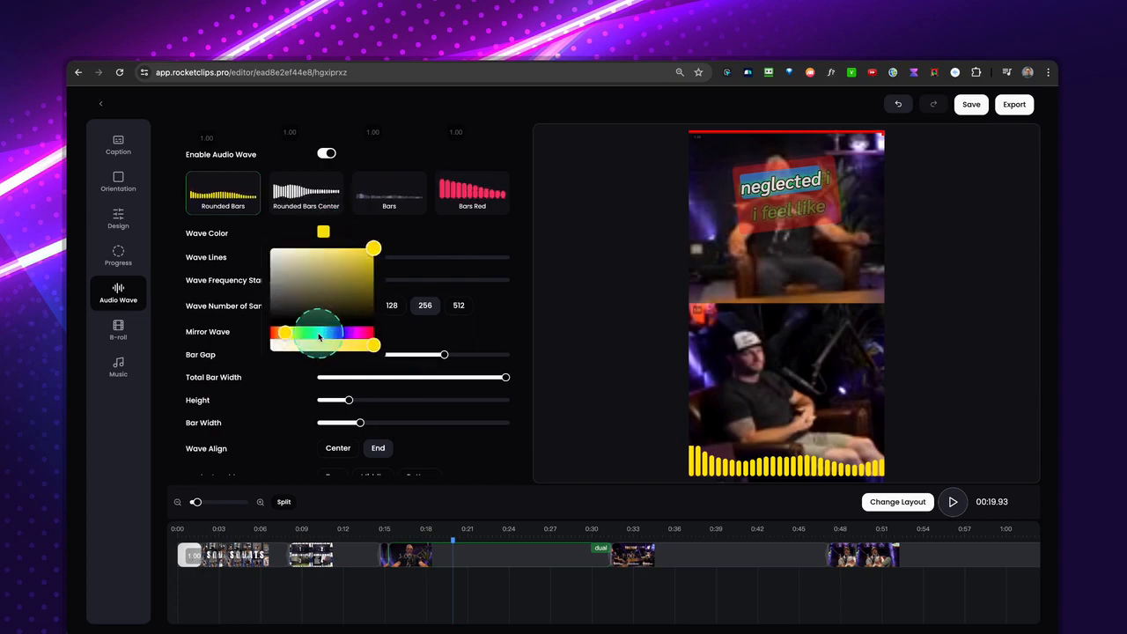
left_click_drag(319, 335, 348, 333)
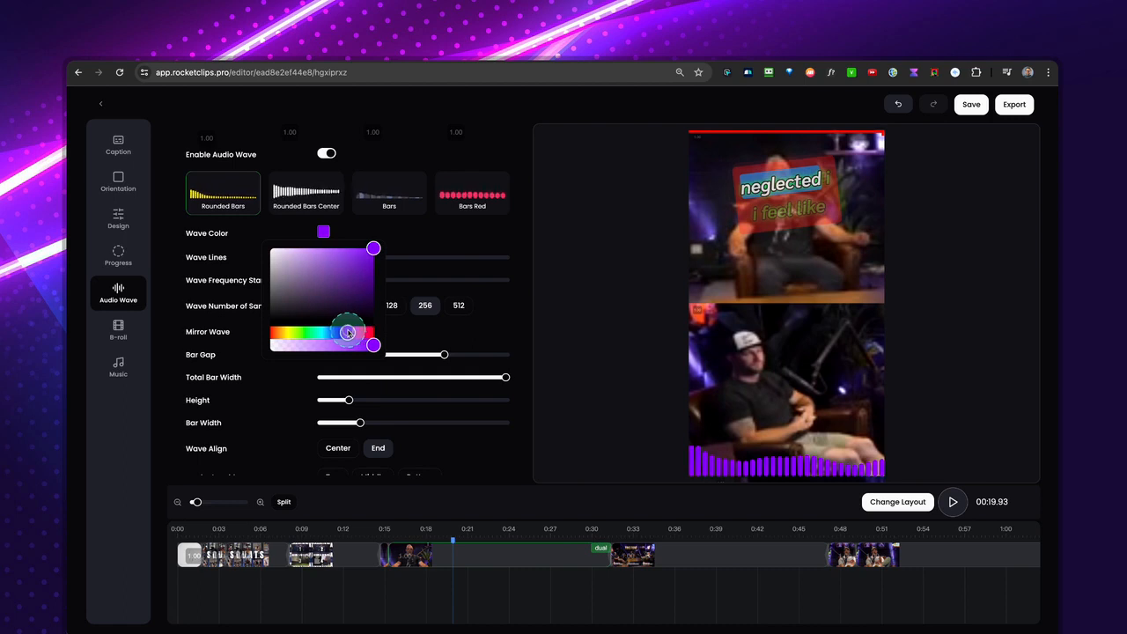
left_click(390, 315)
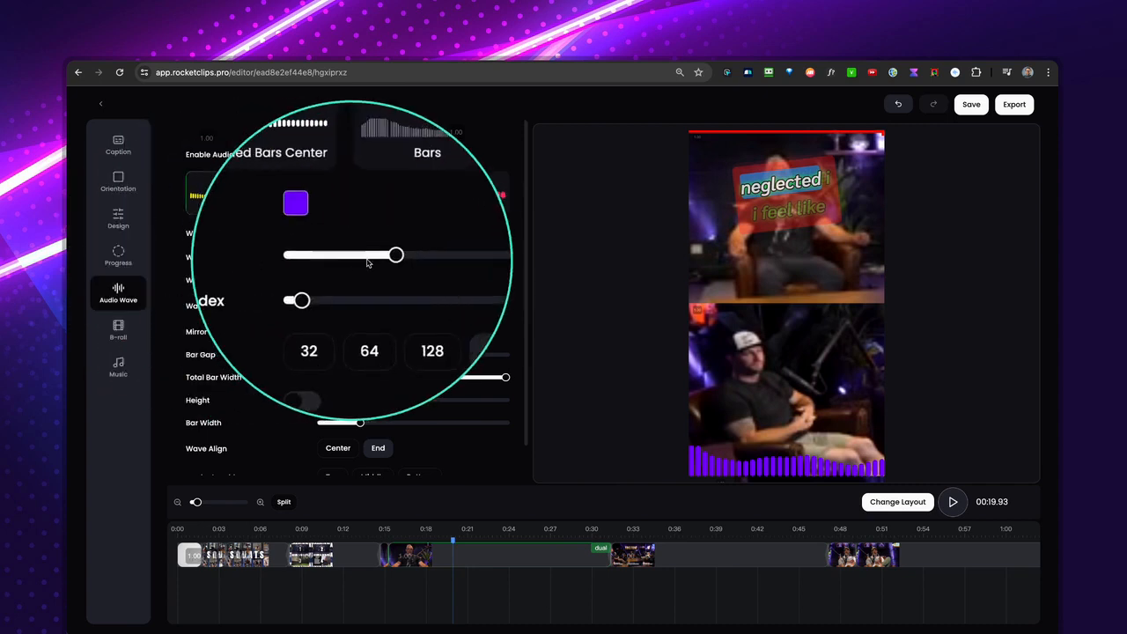
Increase the number of wave lines moderately and compare sample counts of 32 and 64 in the preview, returning to 256.
left_click_drag(377, 258, 466, 257)
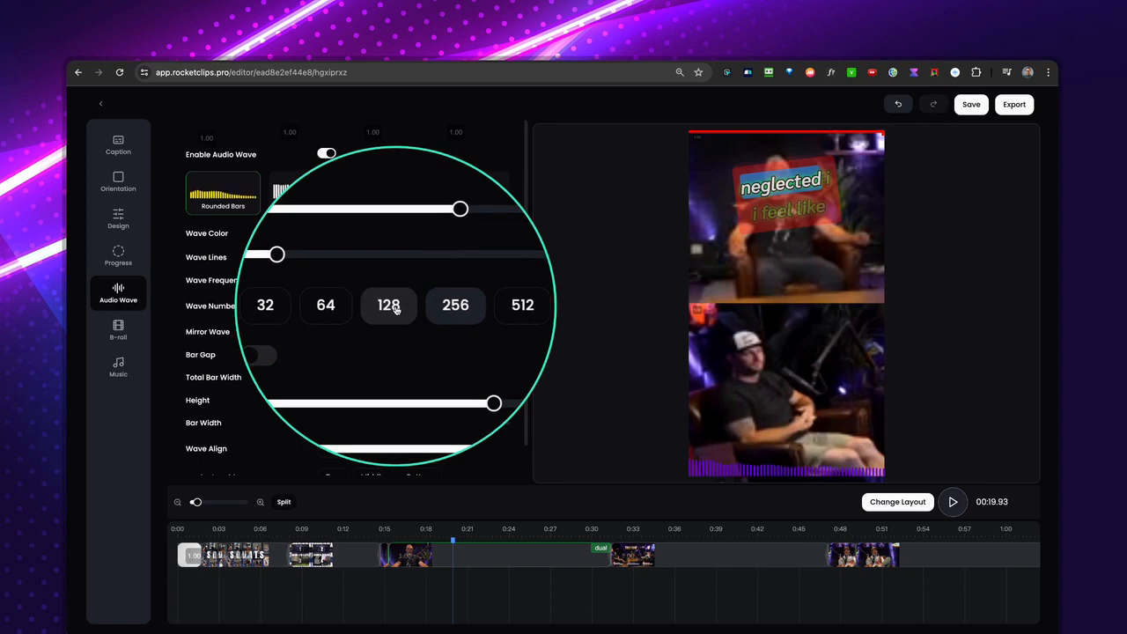
left_click(360, 309)
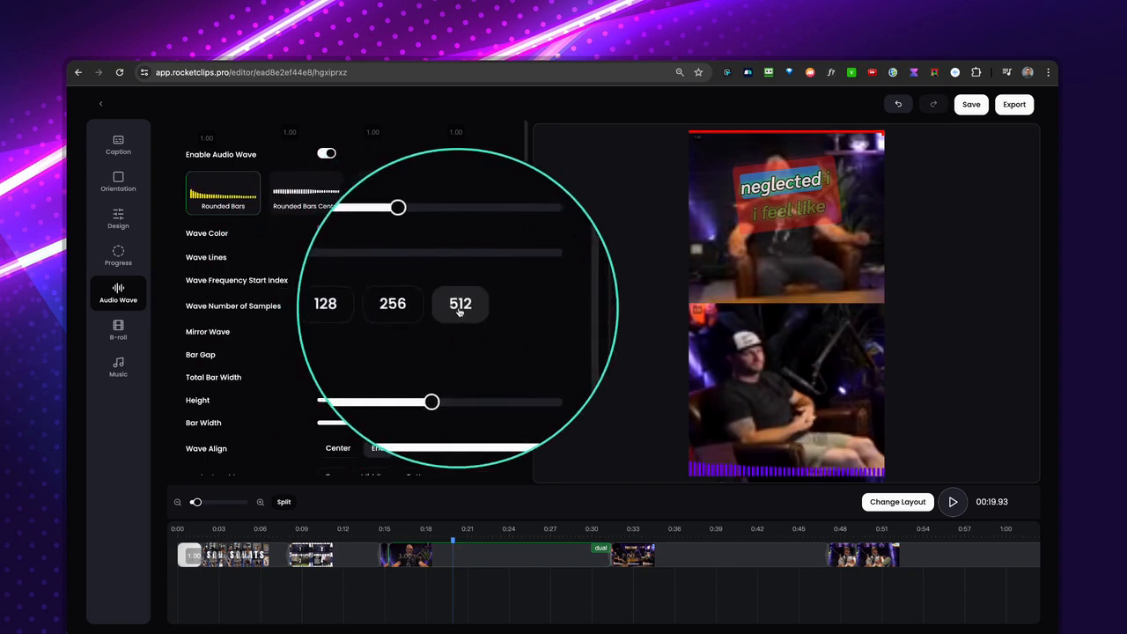
left_click(329, 305)
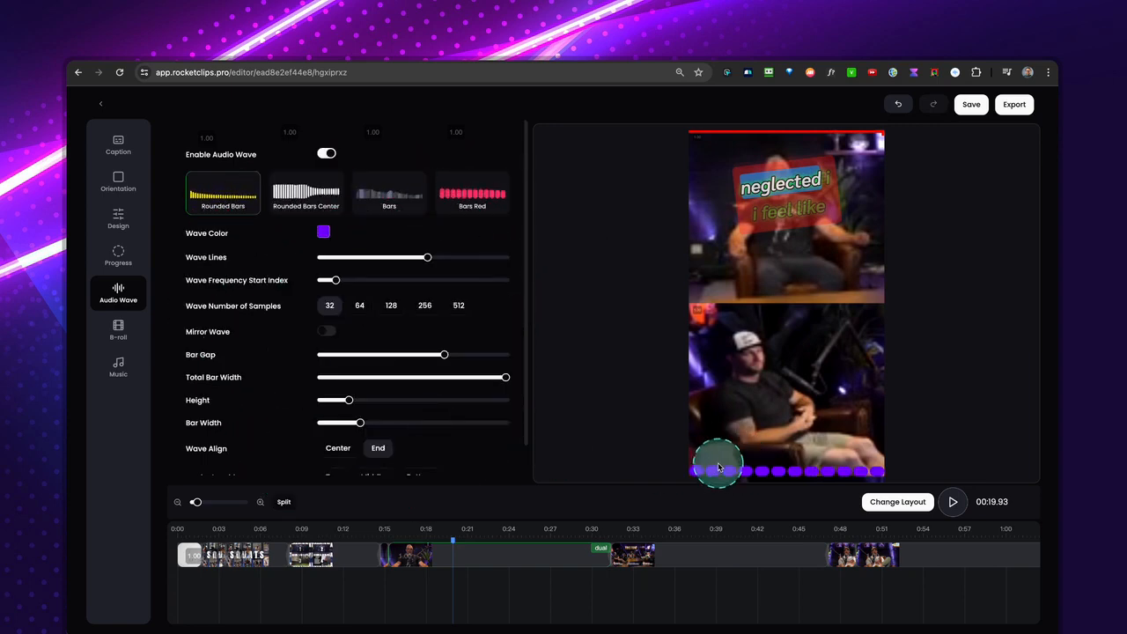
key("space")
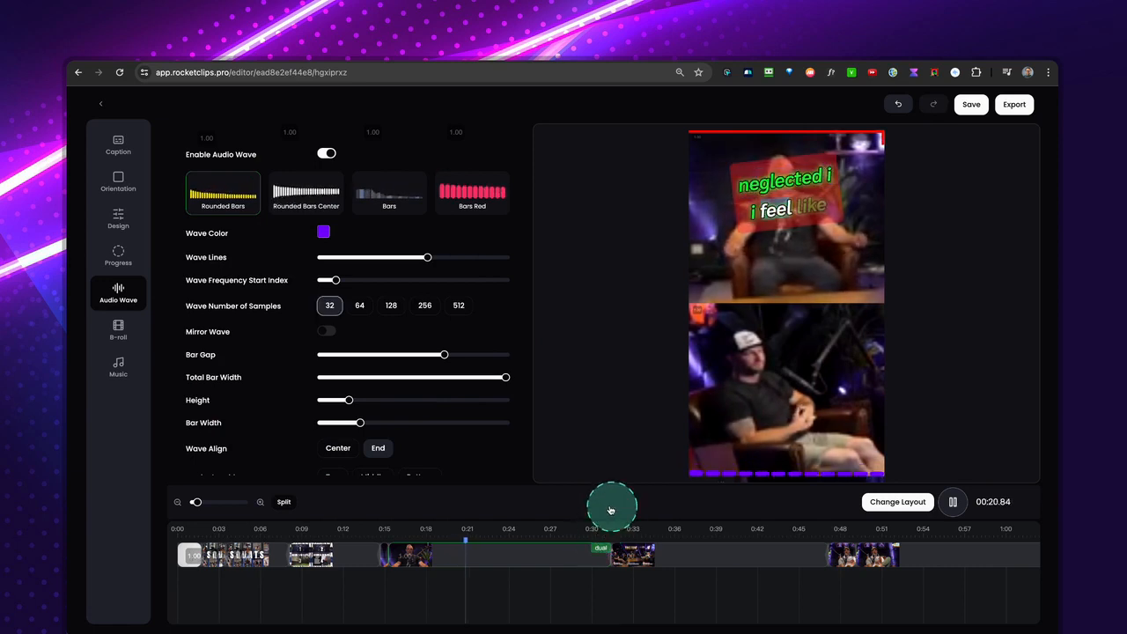
key("space")
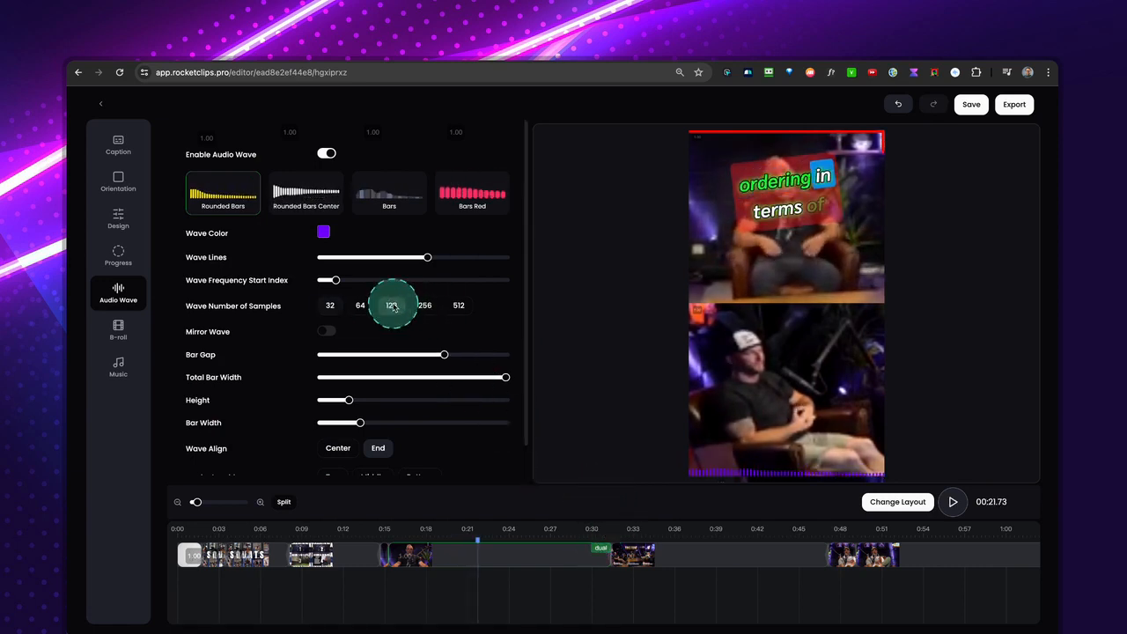
left_click(360, 306)
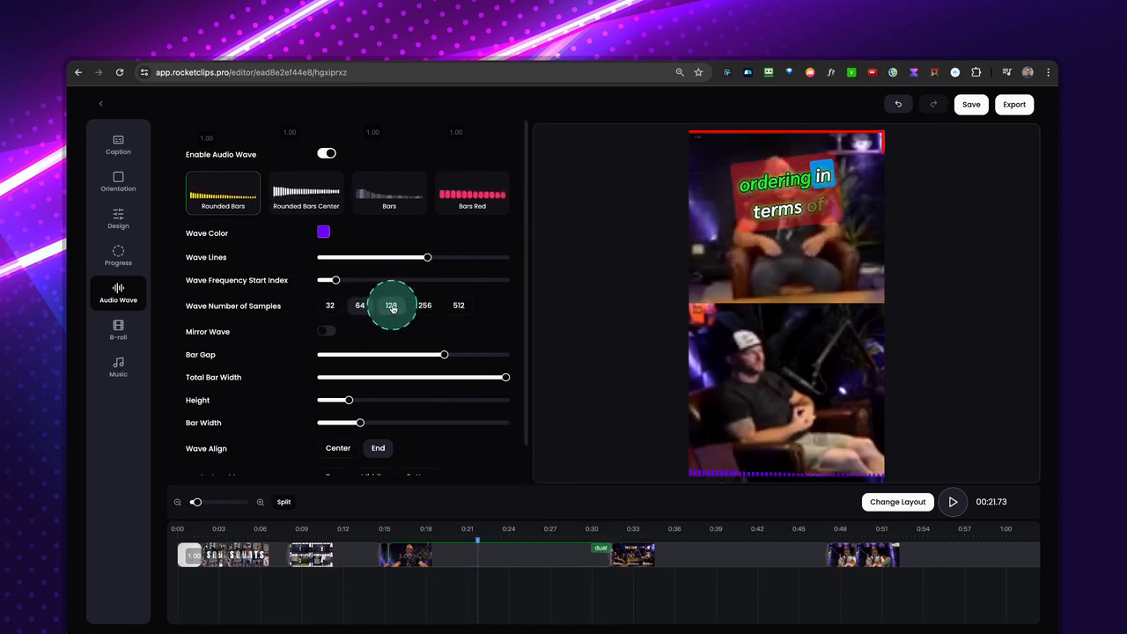
left_click(425, 305)
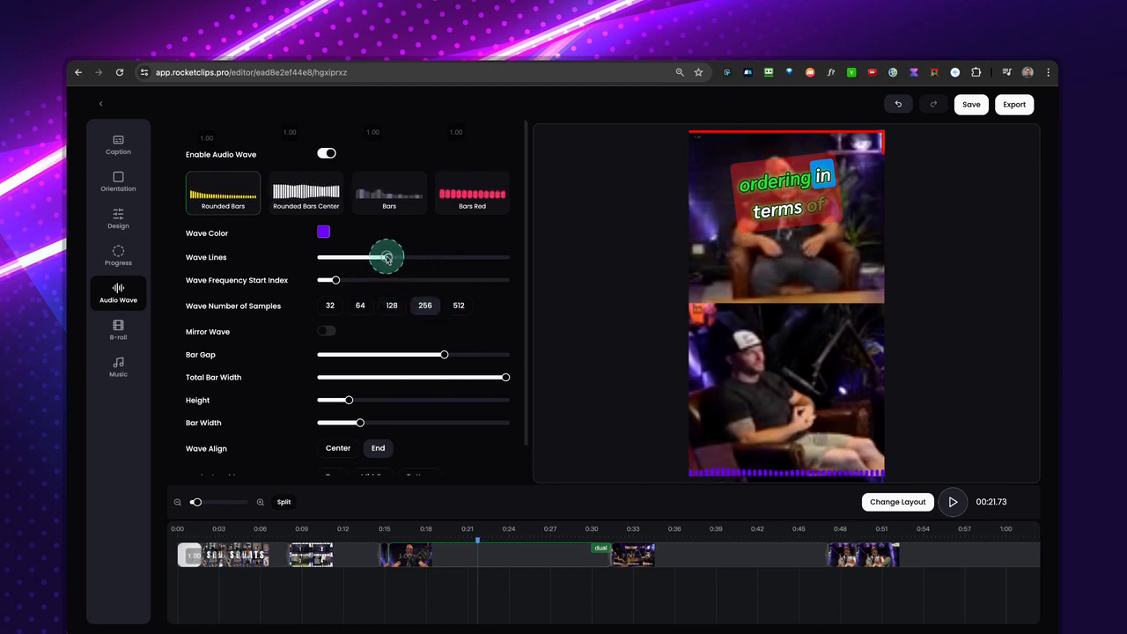
Reduce the wave's bar gap and total bar width, increase its height and bar width, and play the result from about 0:21.
scroll(447, 325, "down", 1)
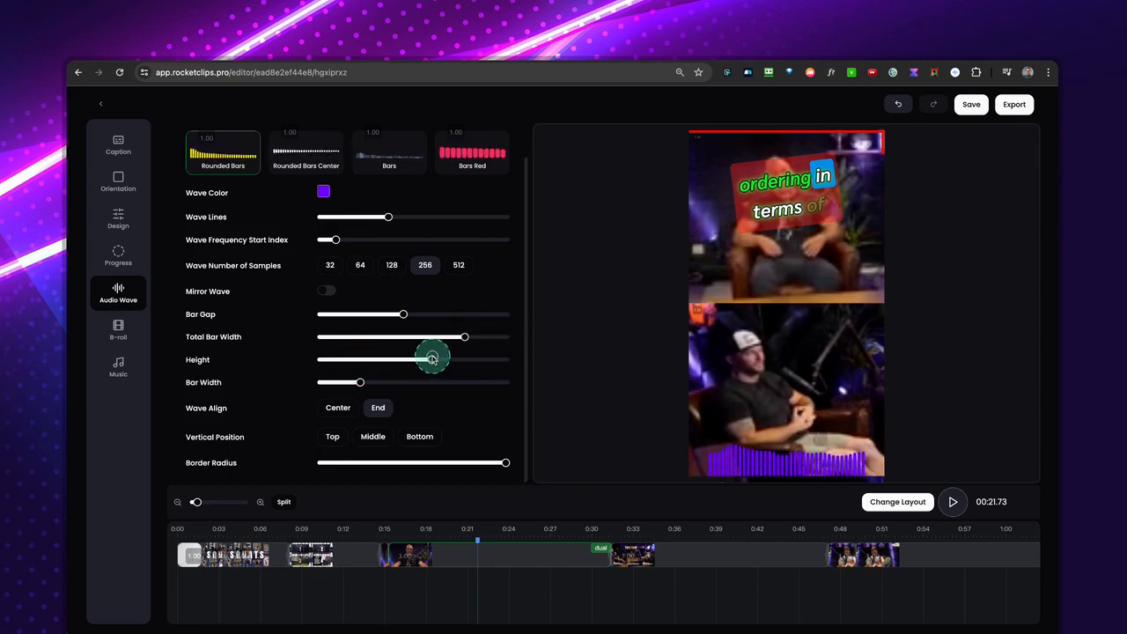
left_click(359, 383)
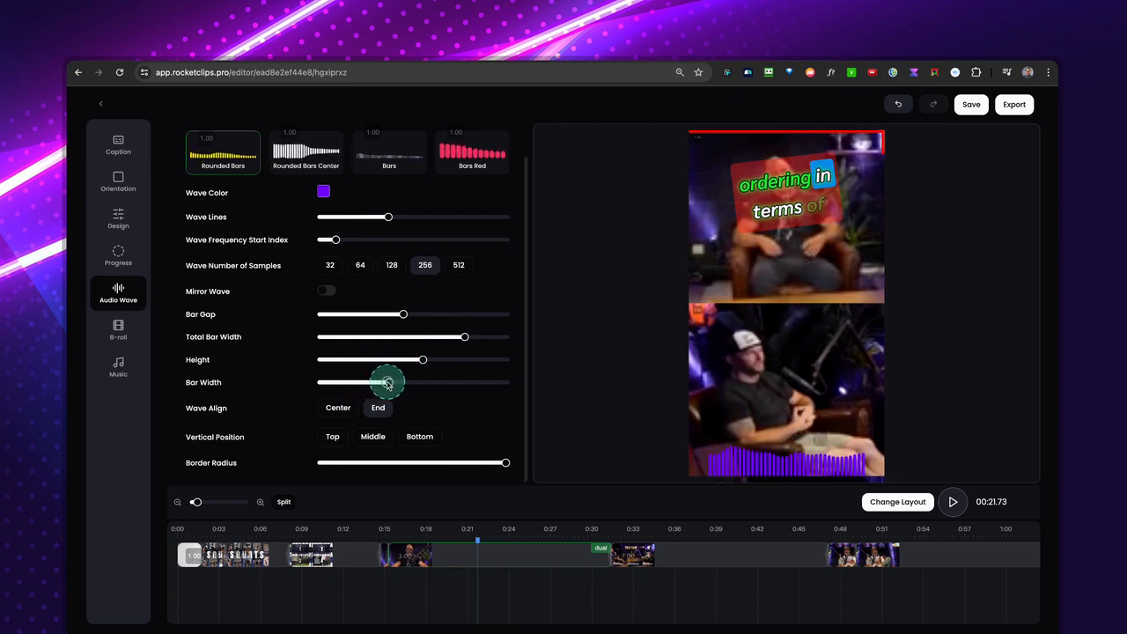
left_click_drag(448, 384, 389, 384)
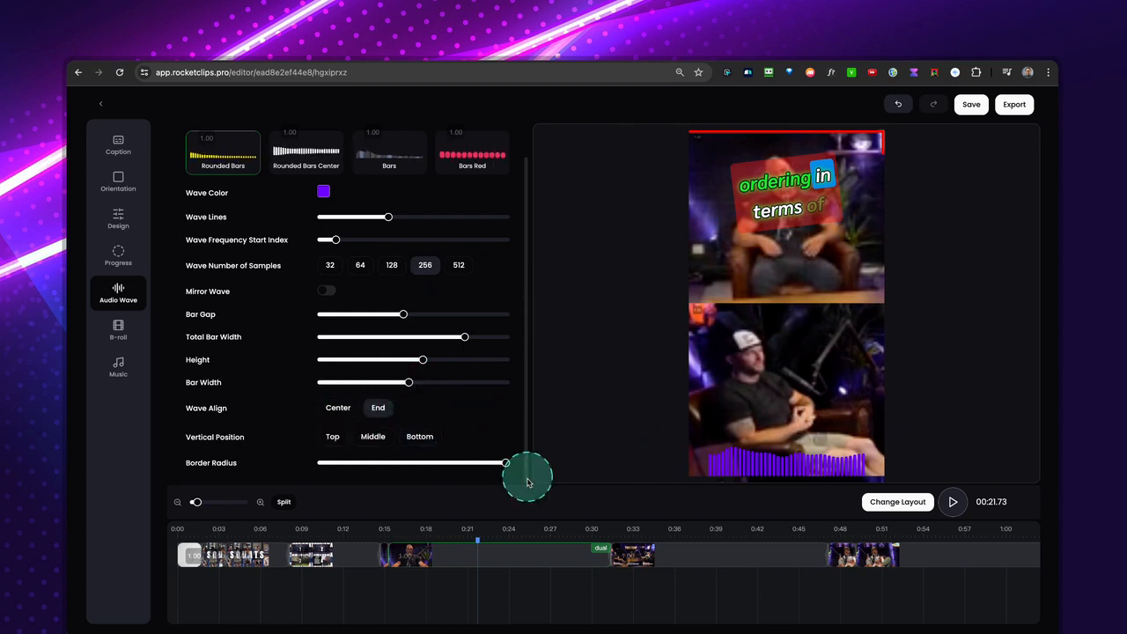
key("space")
key("space")
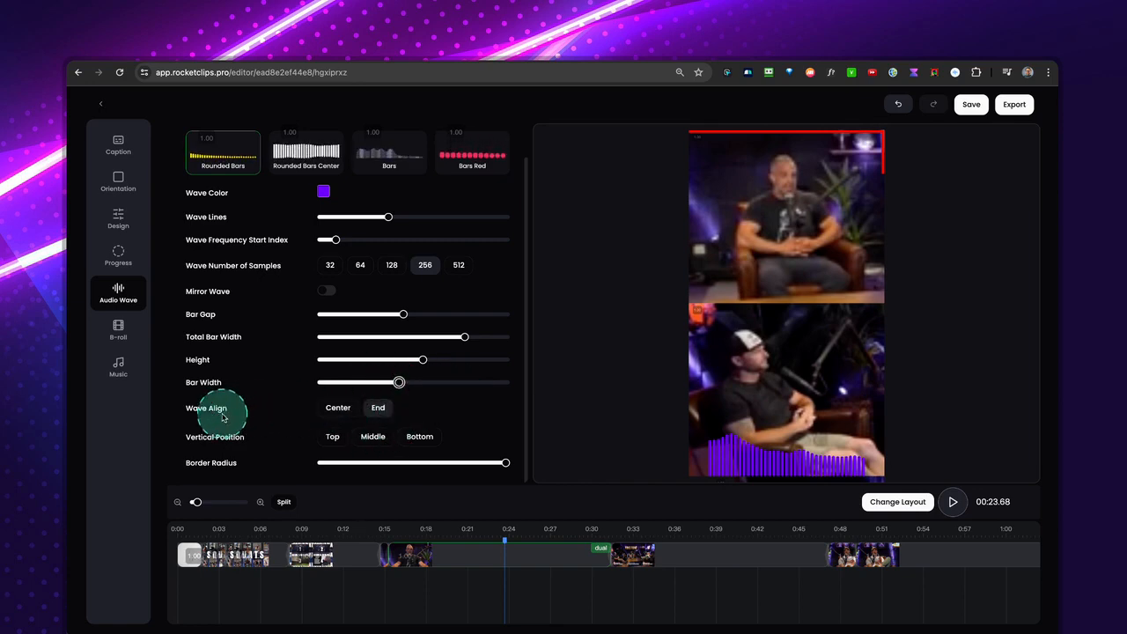
Try Center alignment with the Top and Middle positions, then set the wave's vertical position to Bottom and its alignment to End.
left_click(343, 412)
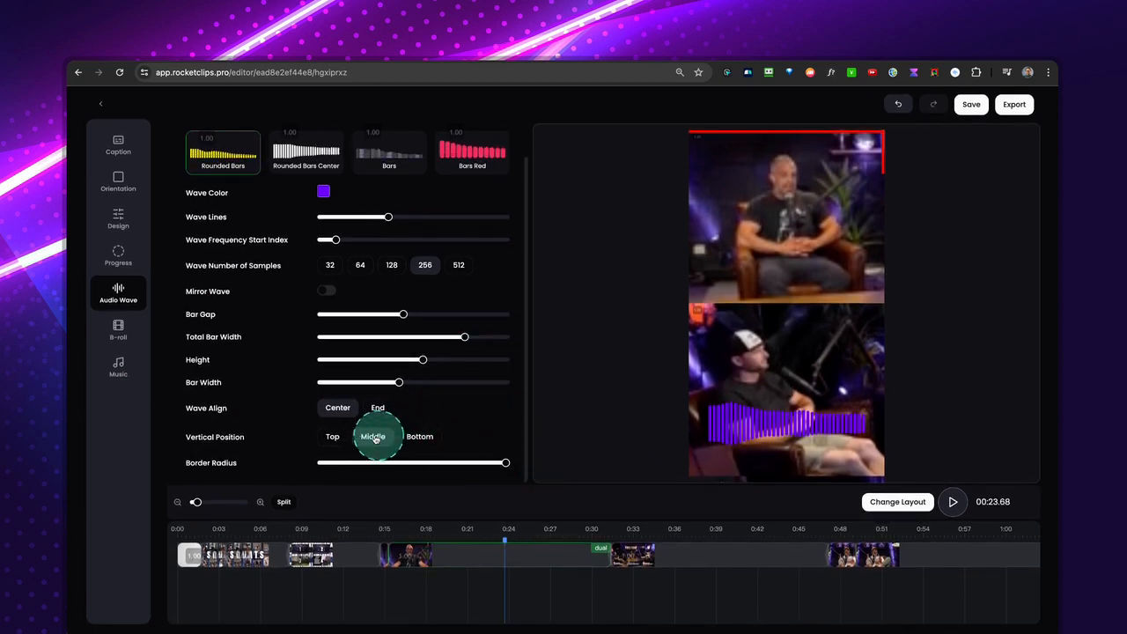
left_click(337, 437)
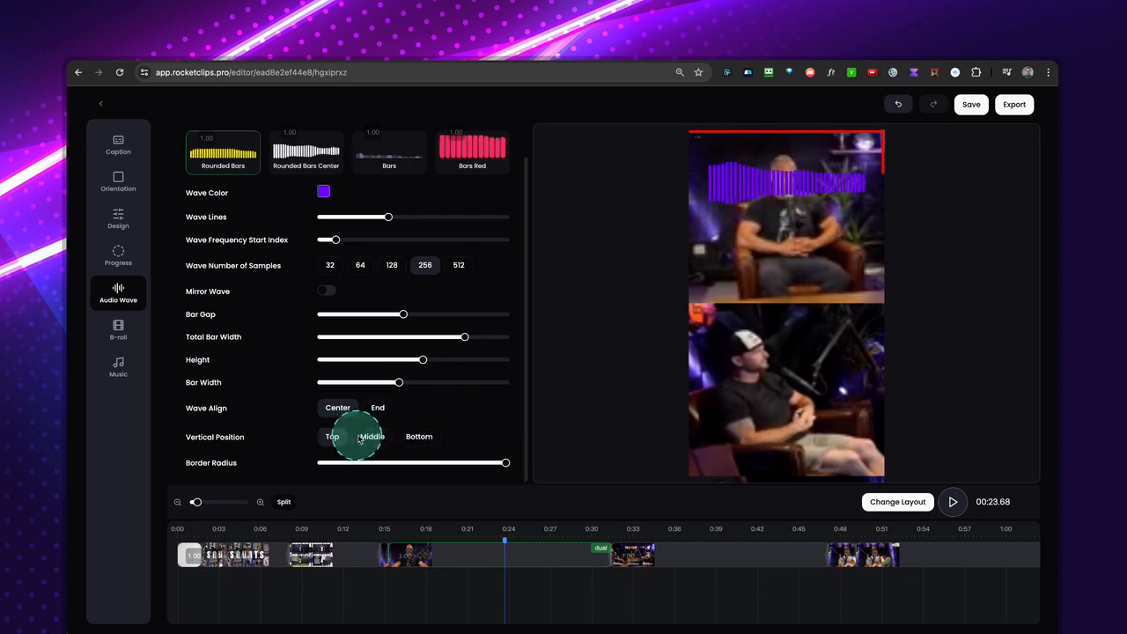
left_click(374, 437)
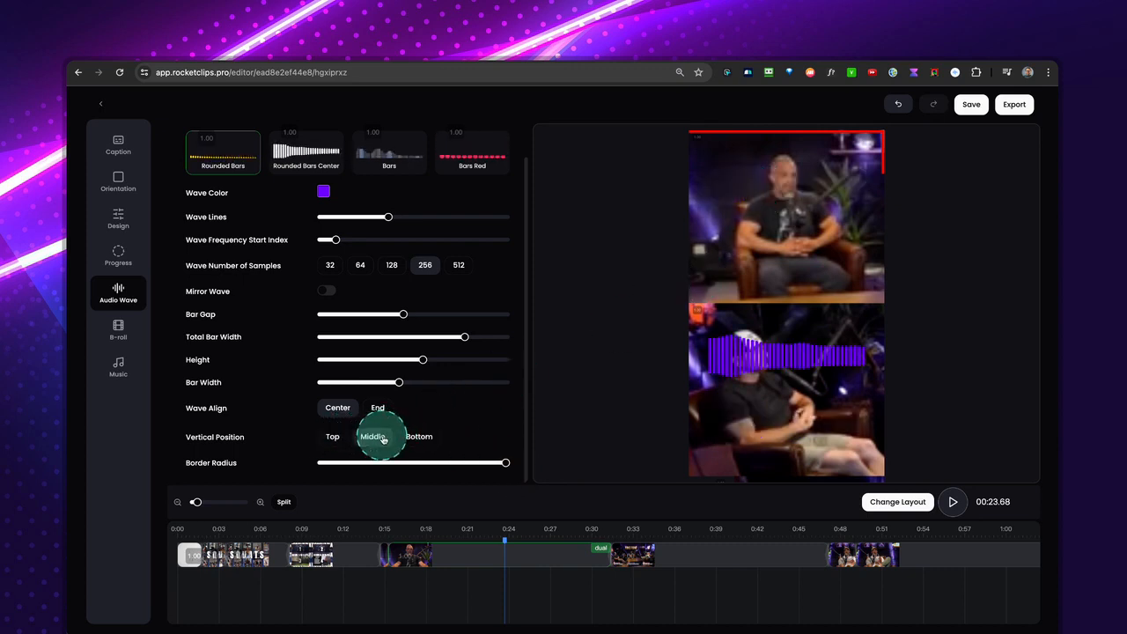
left_click(419, 436)
left_click(378, 408)
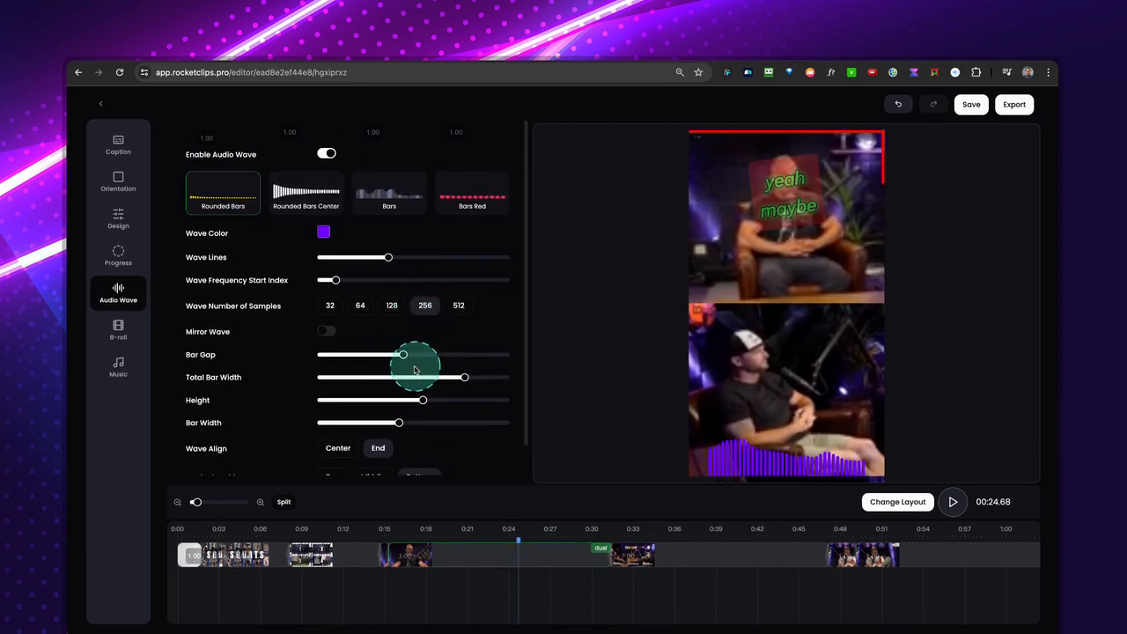
Set the wave's total bar width to the maximum and increase its height further.
left_click_drag(464, 377, 520, 379)
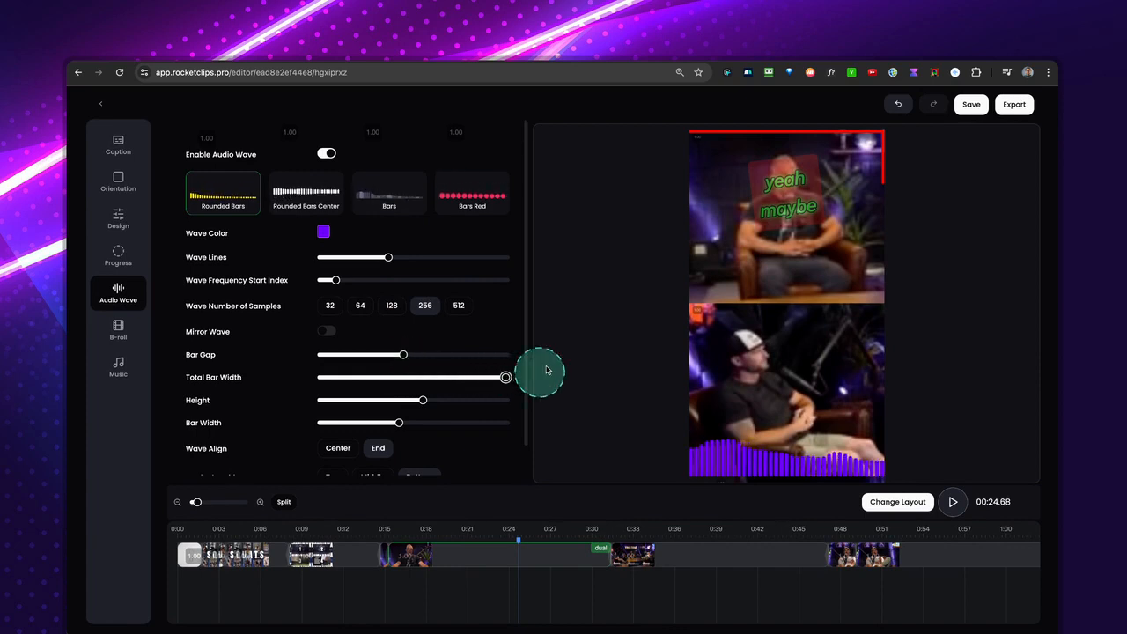
scroll(405, 394, "down", 1)
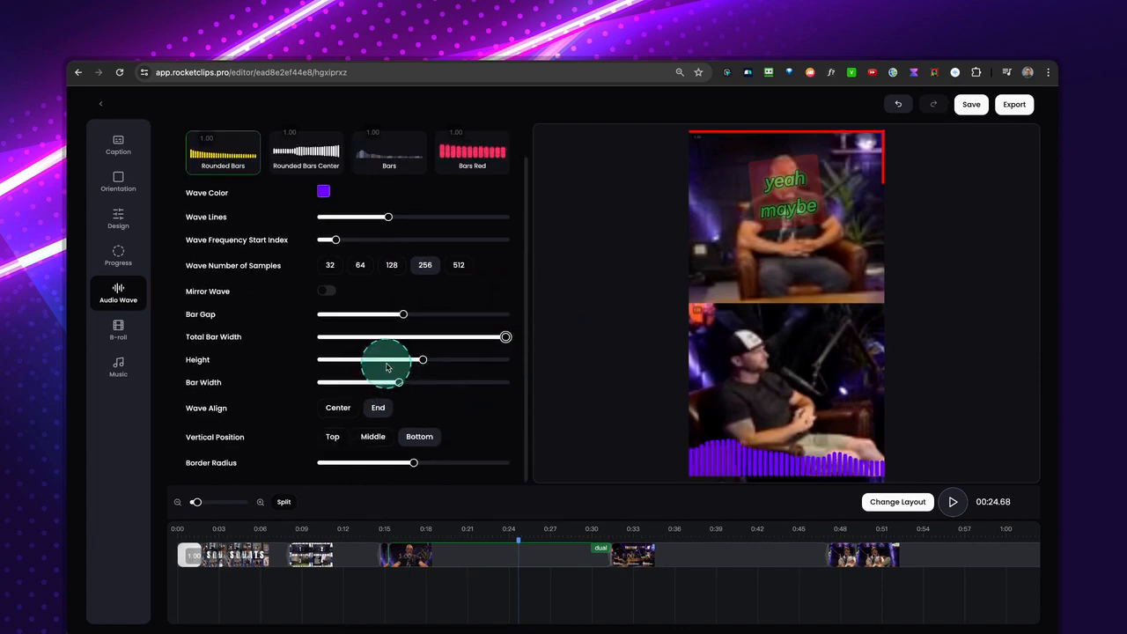
scroll(345, 275, "up", 1)
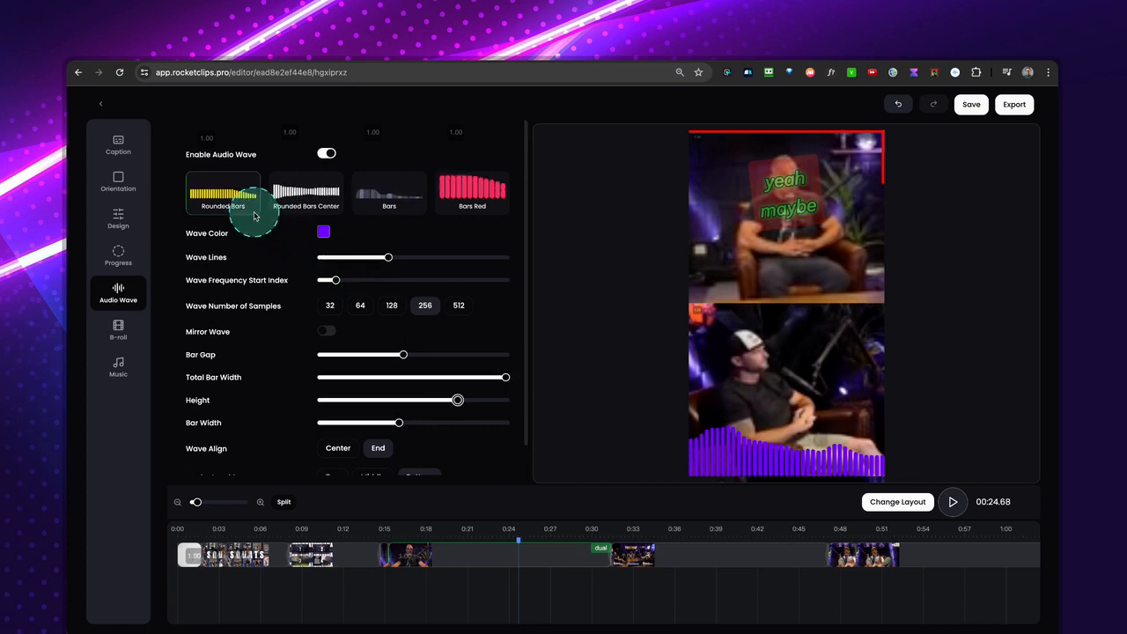
Change the audio wave's color to yellow and preview the clip around 0:19 and 0:54.
left_click(323, 232)
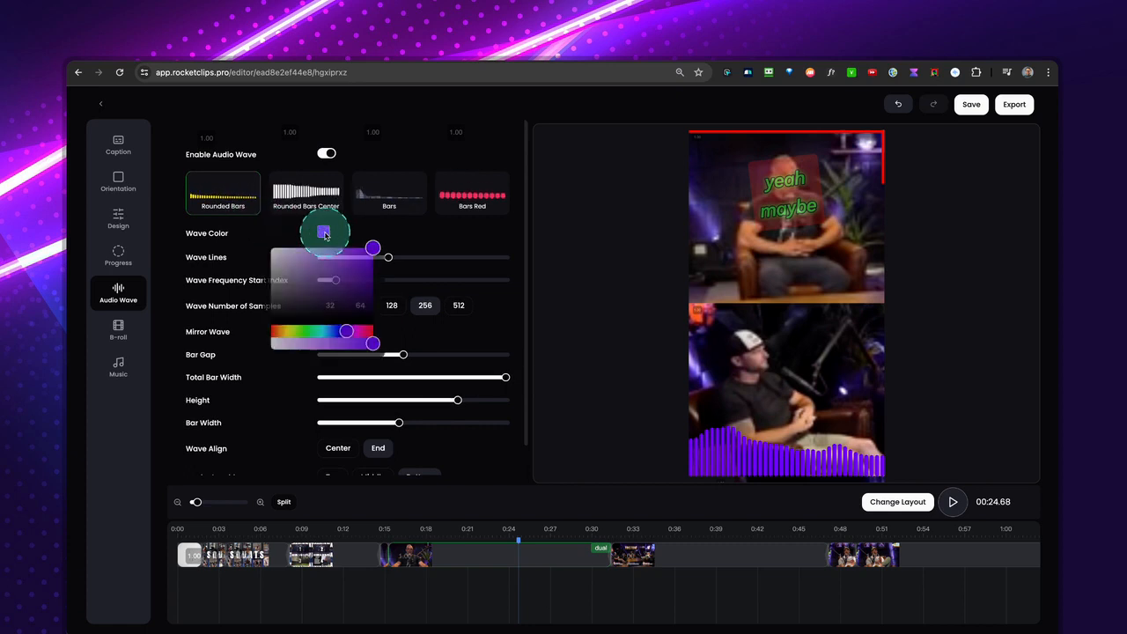
left_click(288, 334)
left_click(408, 535)
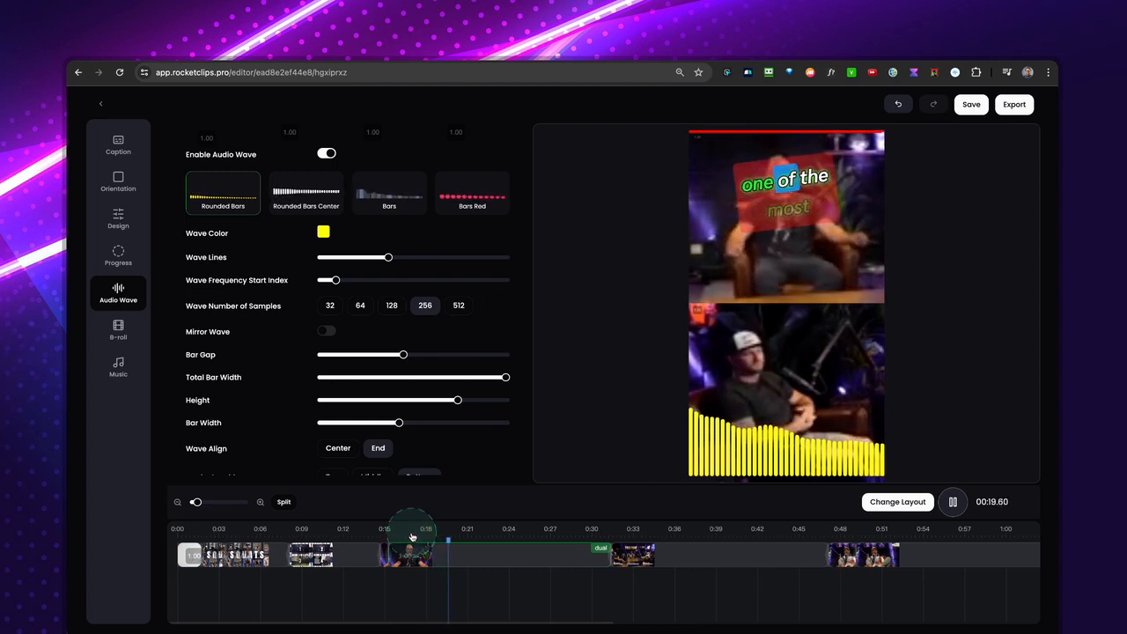
key("space")
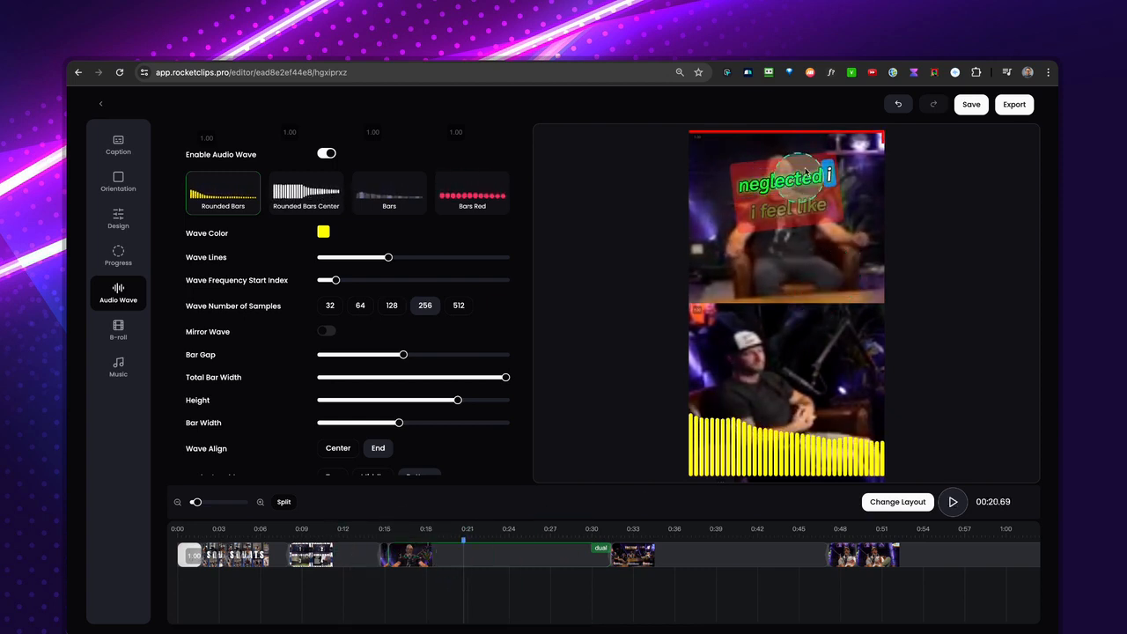
left_click(773, 537)
left_click(902, 535)
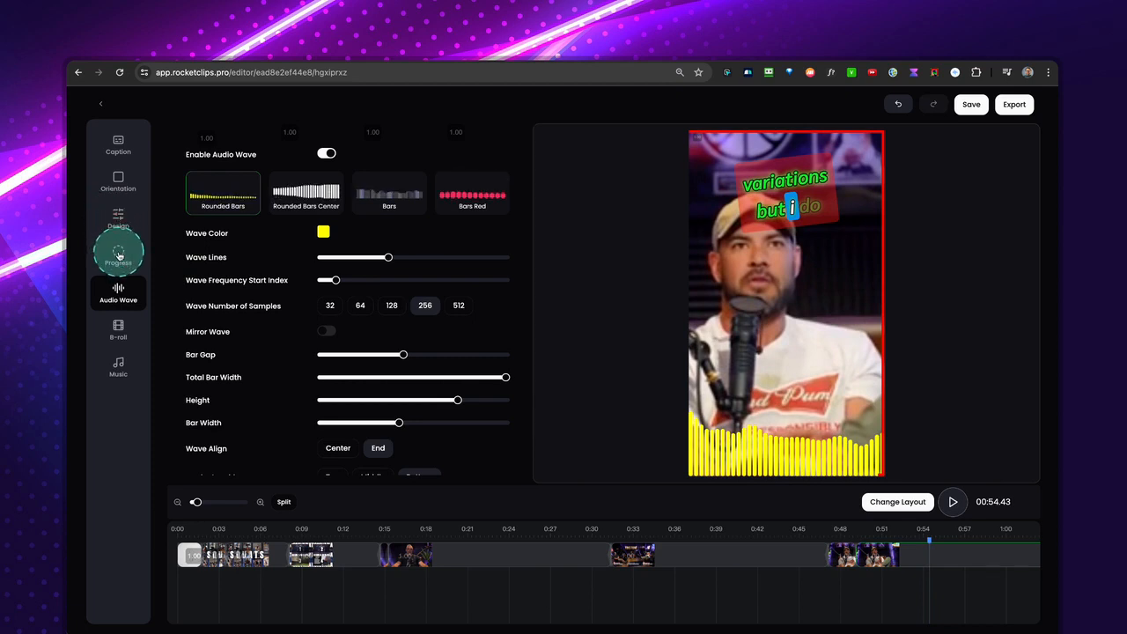
Move the subtitles down over the audio wave by setting their Y position to 35.
left_click(117, 219)
scroll(385, 319, "down", 3)
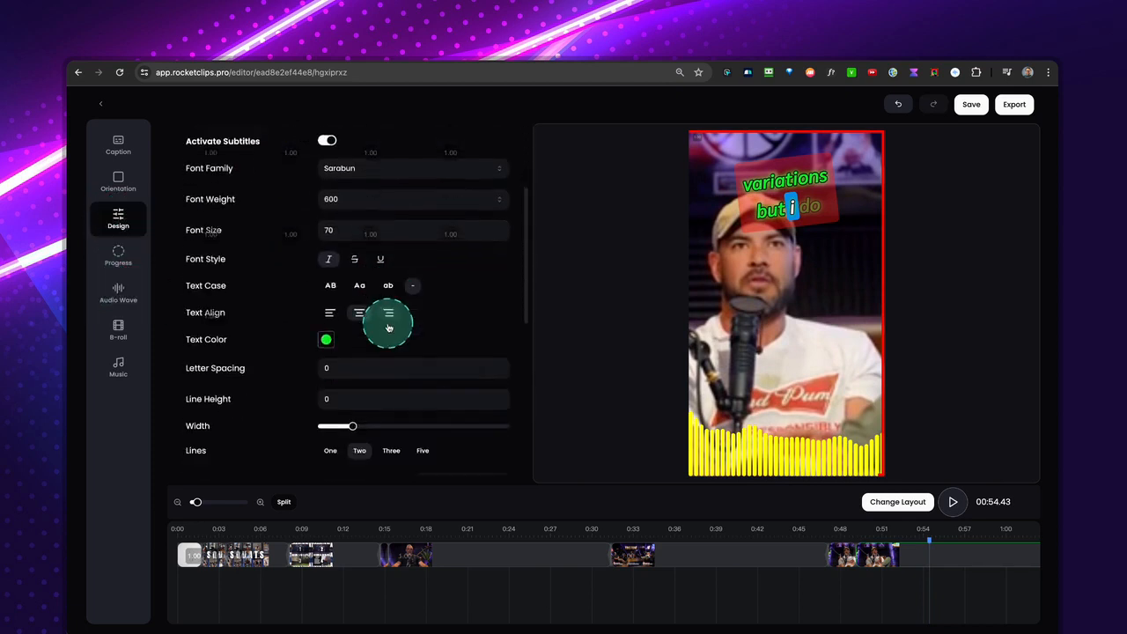
scroll(388, 326, "down", 5)
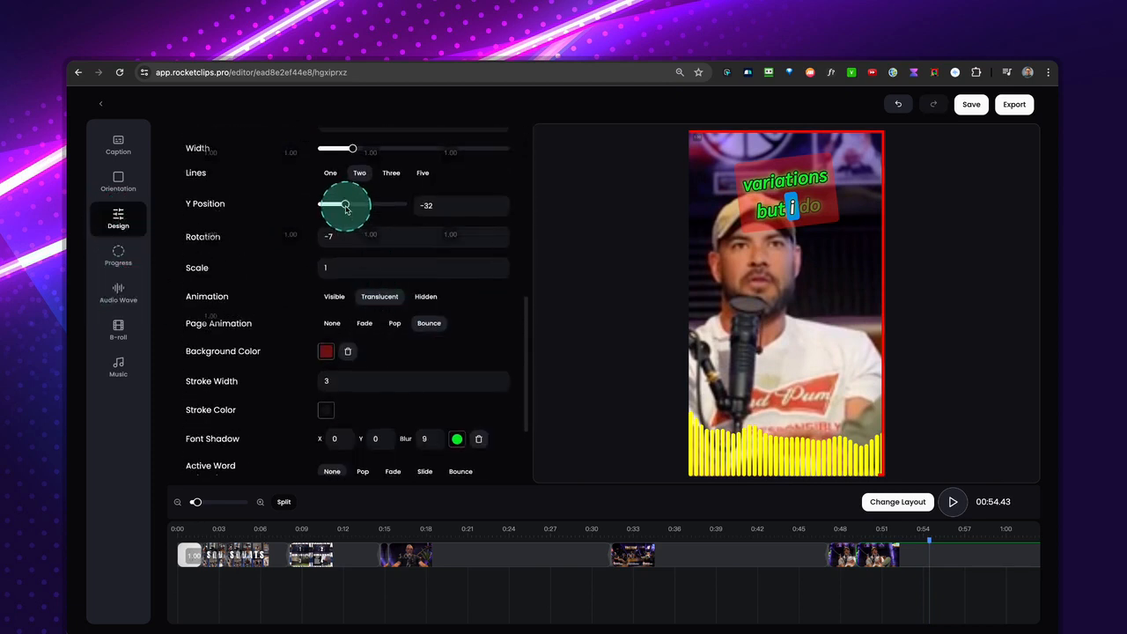
left_click_drag(345, 208, 384, 205)
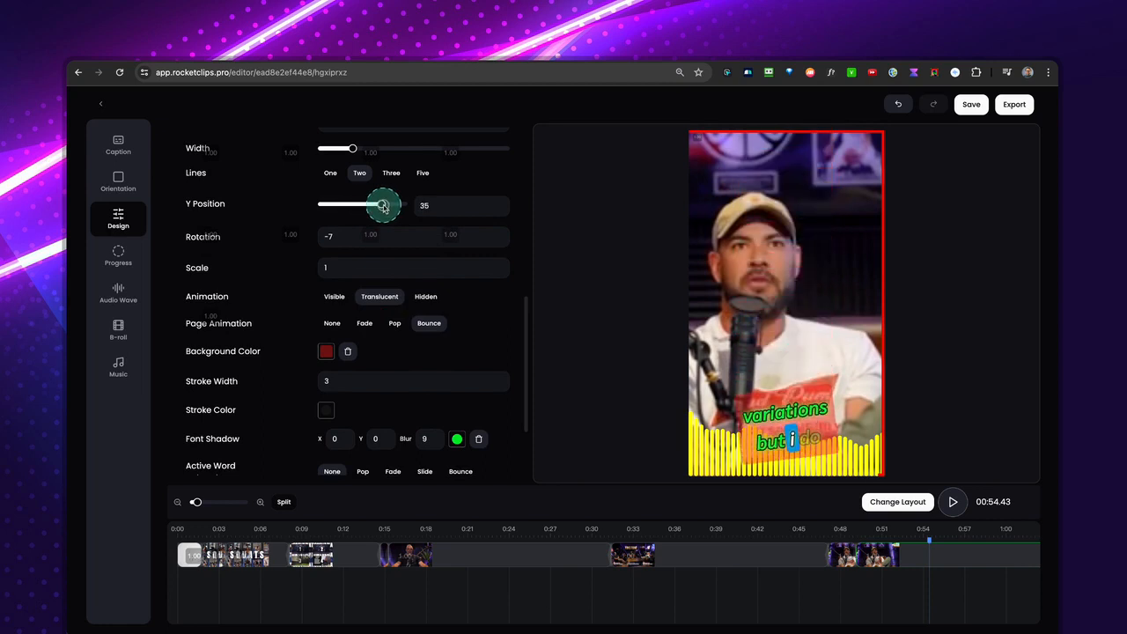
Make the subtitles' red background more opaque and preview the clip from about 0:51.
left_click(345, 328)
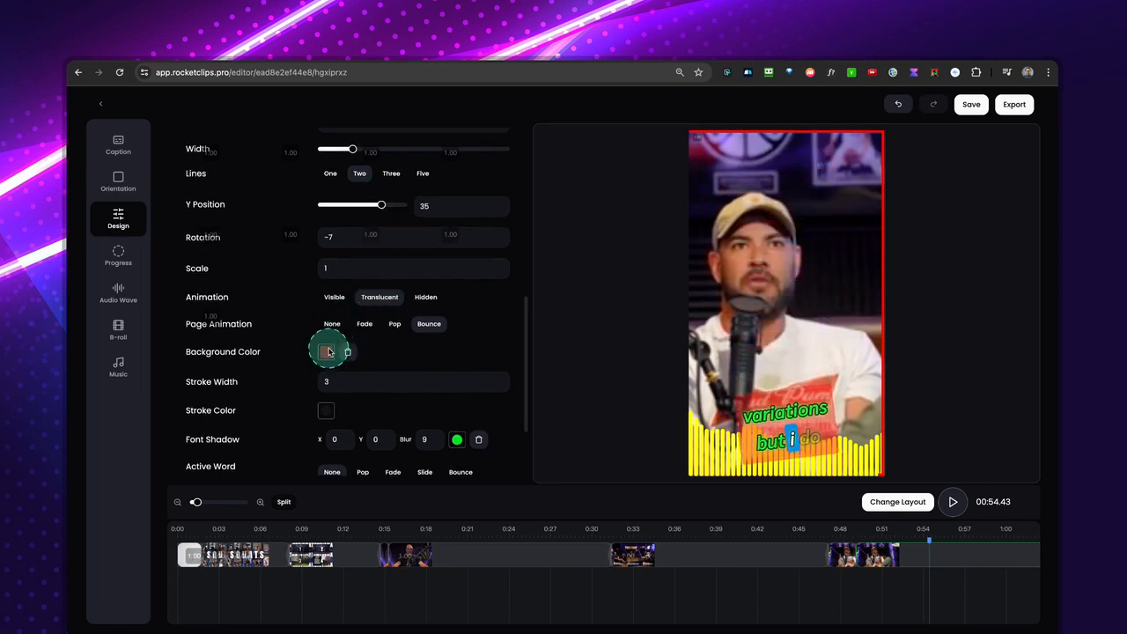
left_click(327, 353)
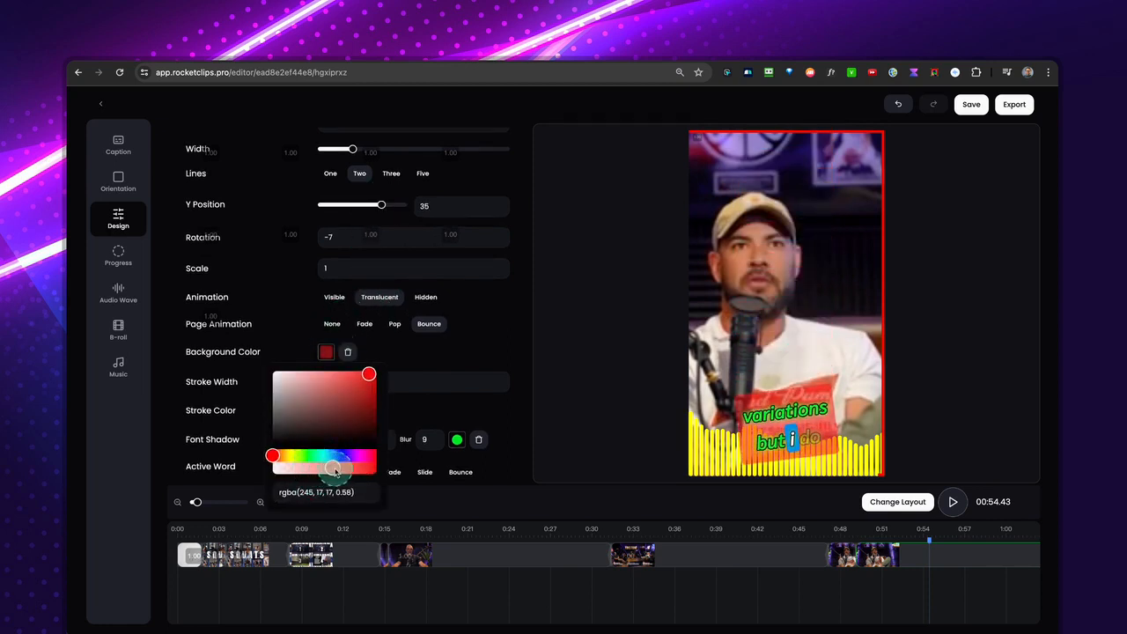
left_click_drag(335, 473, 350, 472)
left_click(885, 535)
key("space")
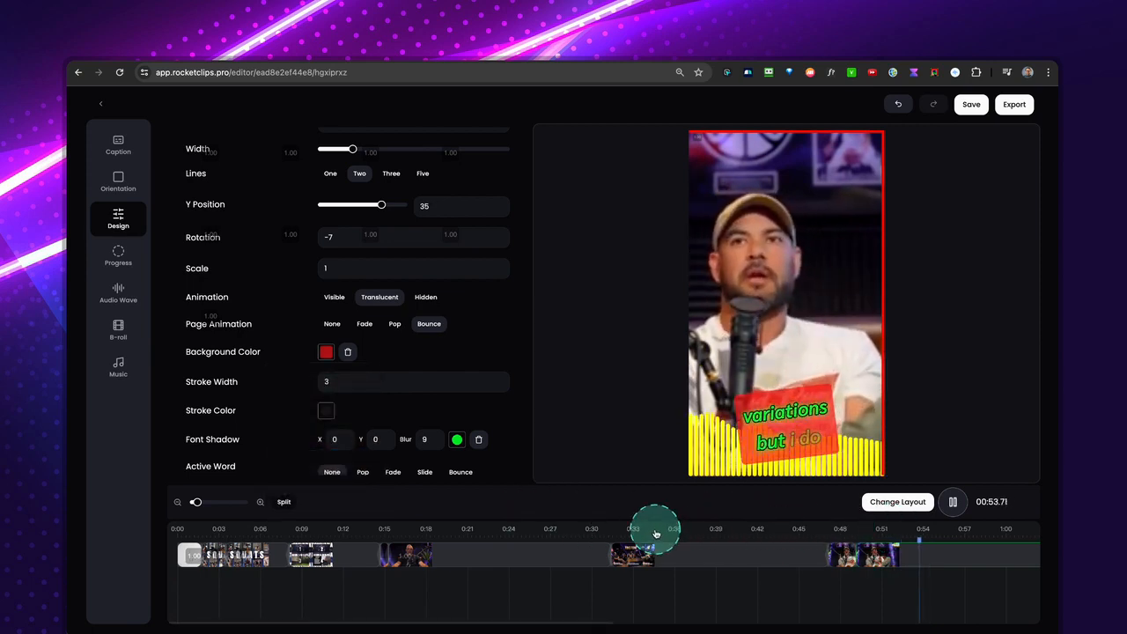
key("space")
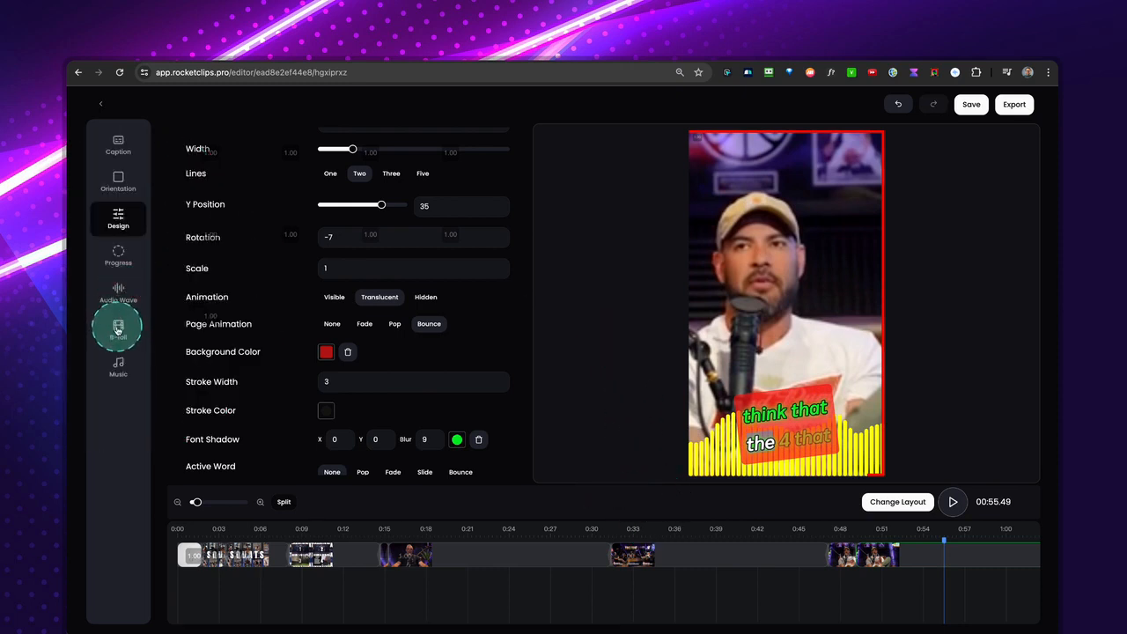
Open the B-roll options and examine the timeline for places to insert stock footage, checking around 0:05, 0:12 and 0:20.
left_click(118, 330)
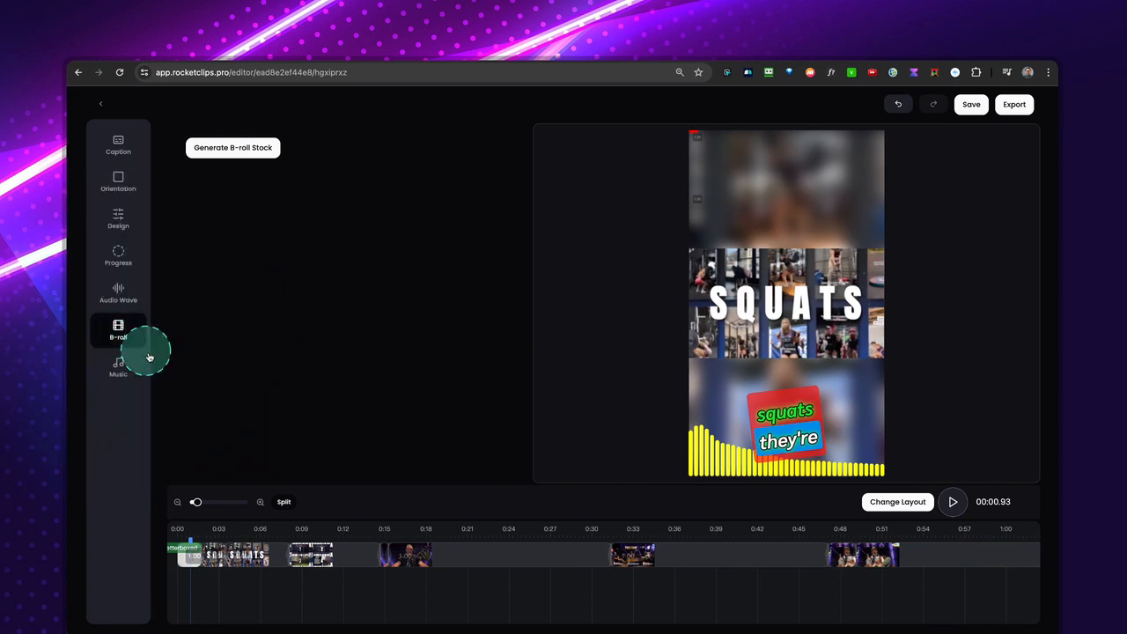
scroll(647, 548, "right", 3)
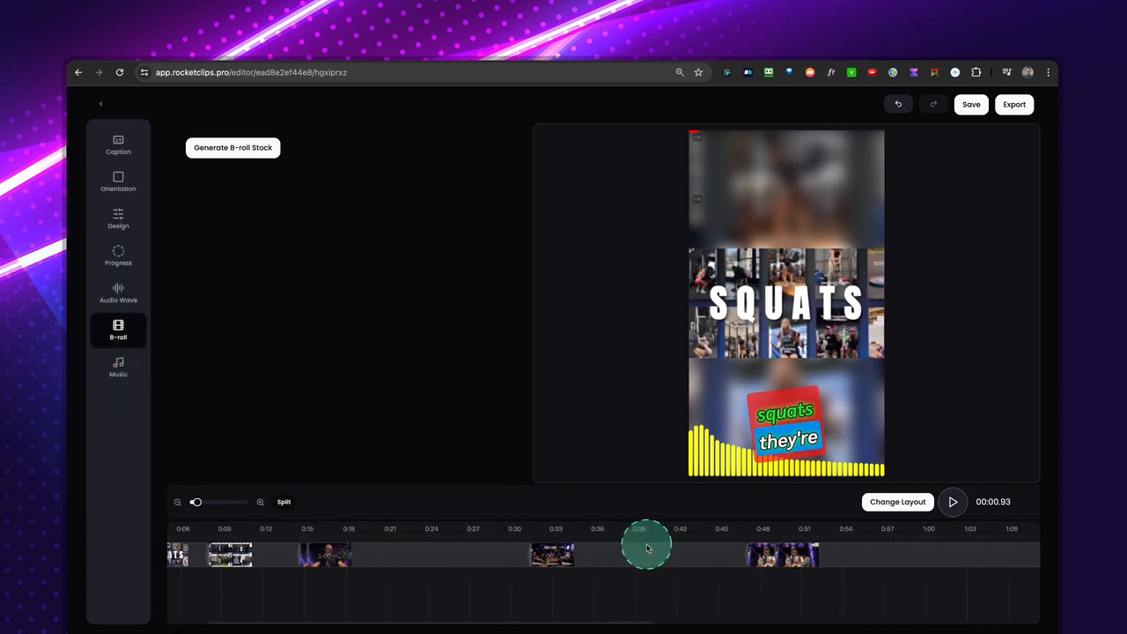
scroll(647, 548, "left", 3)
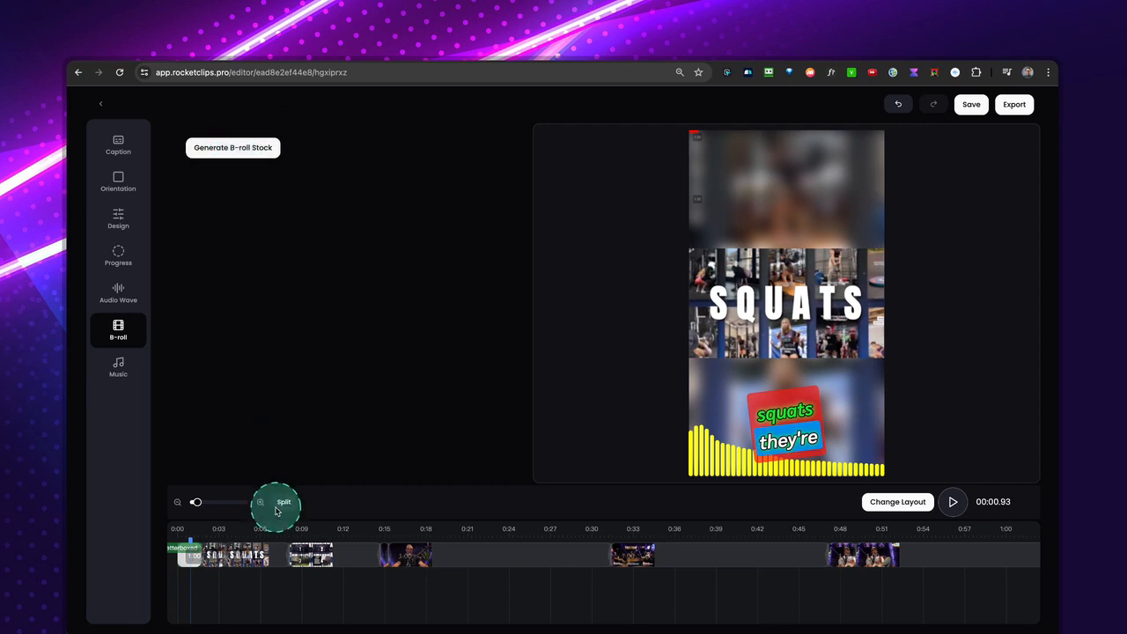
left_click(243, 538)
left_click(351, 535)
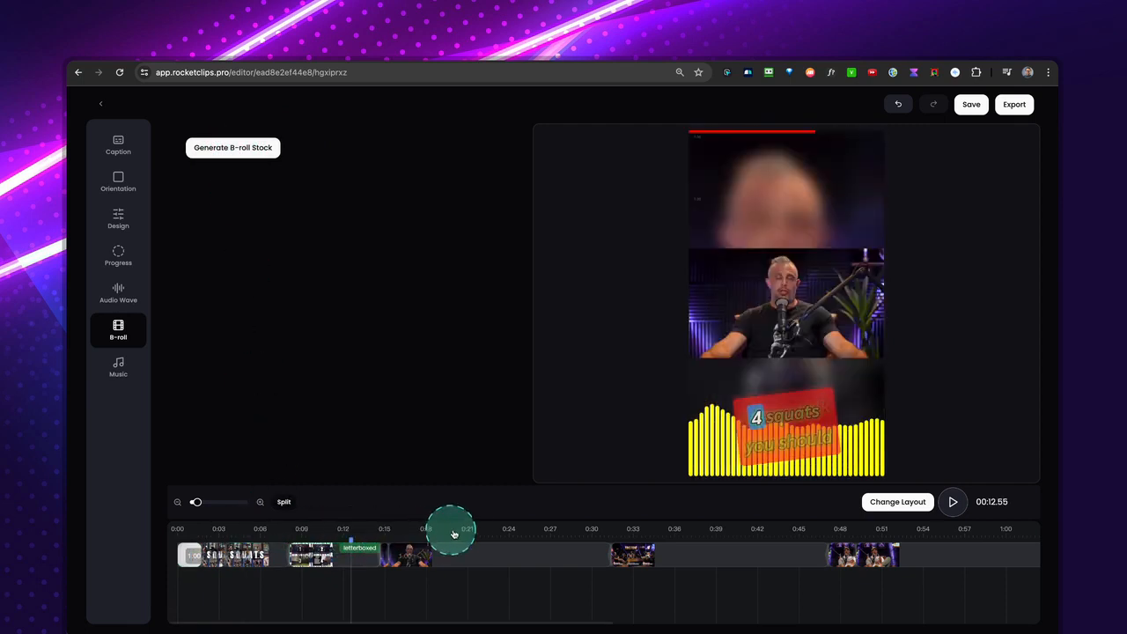
left_click(458, 533)
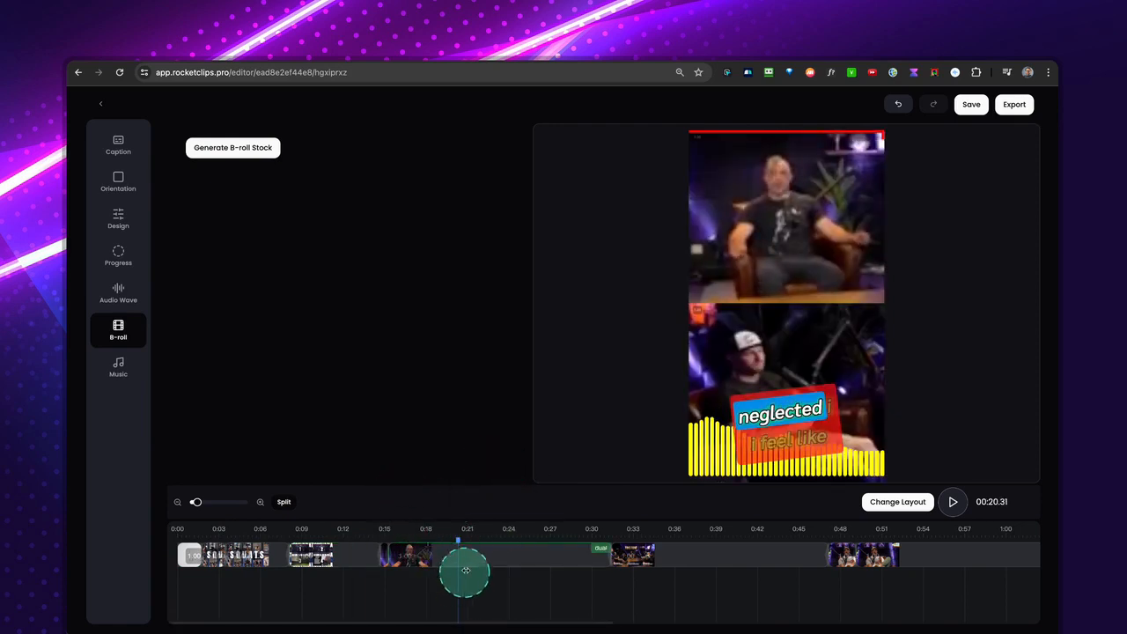
Open the music options and briefly play the clip from about 0:20.
left_click(118, 370)
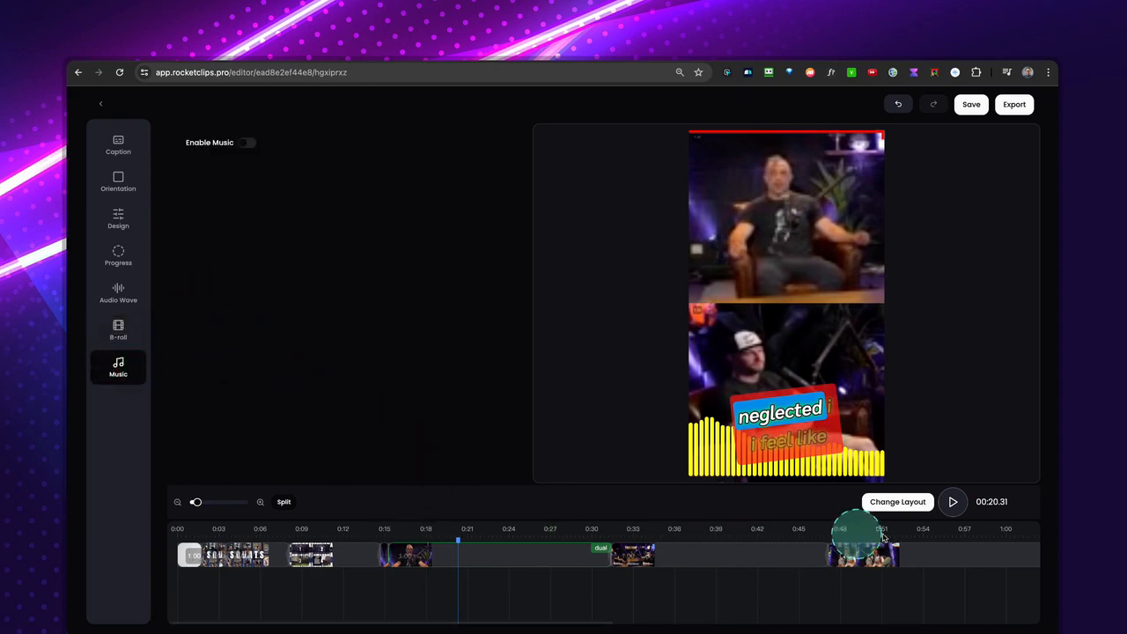
left_click(952, 502)
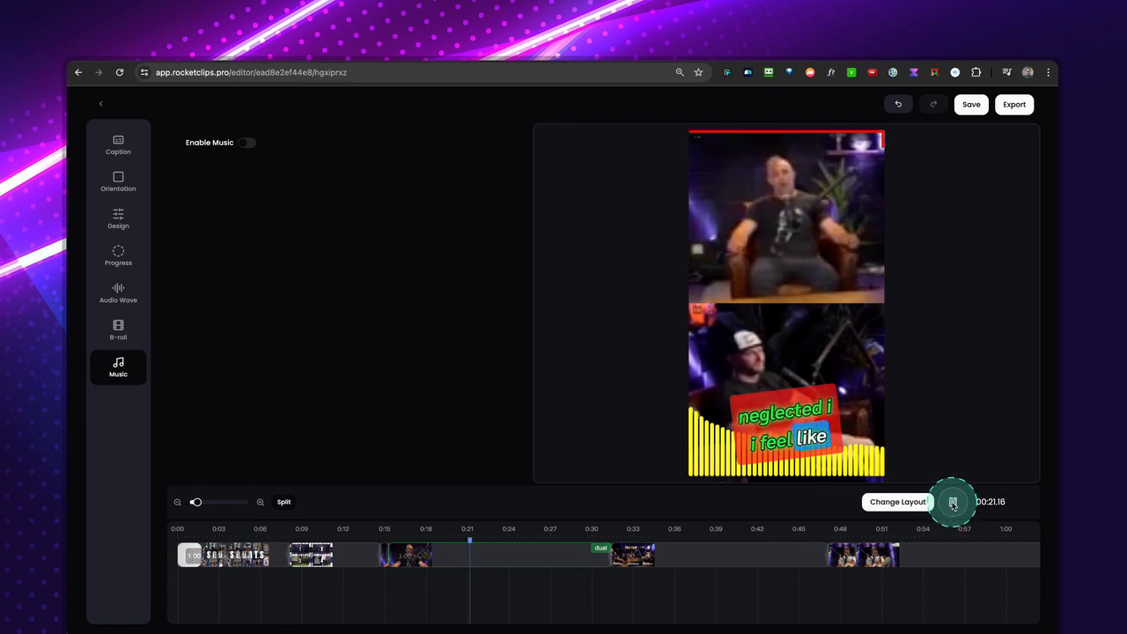
left_click(953, 502)
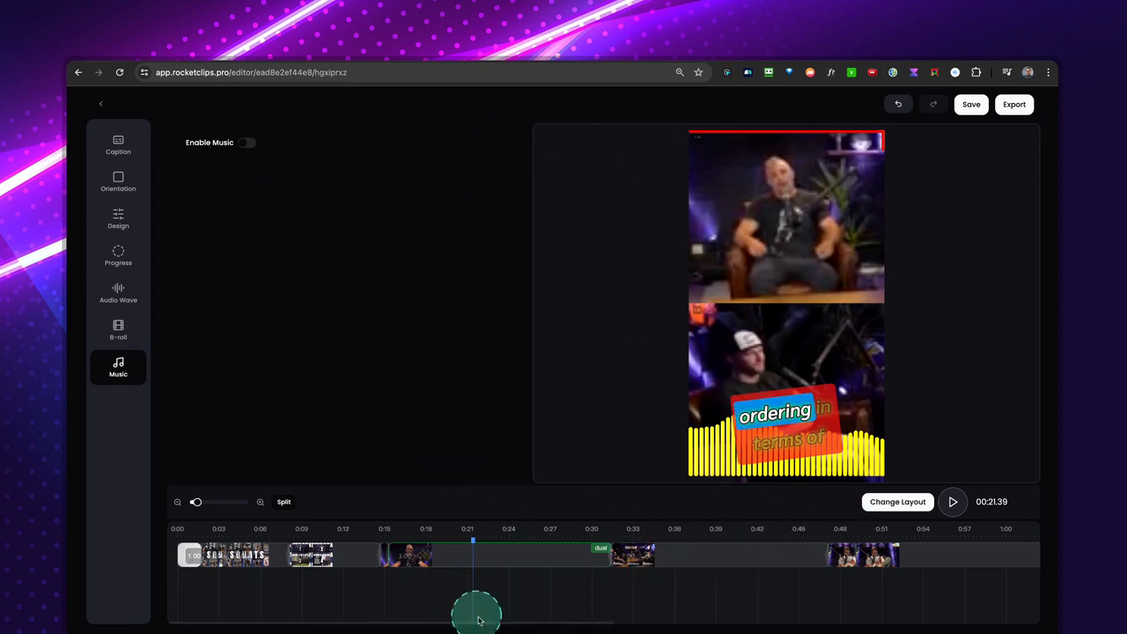
Return to the Demo campaign's clip list and preview the clips Personal Experience with Squats and Hormonal Benefits of Squats.
left_click(102, 106)
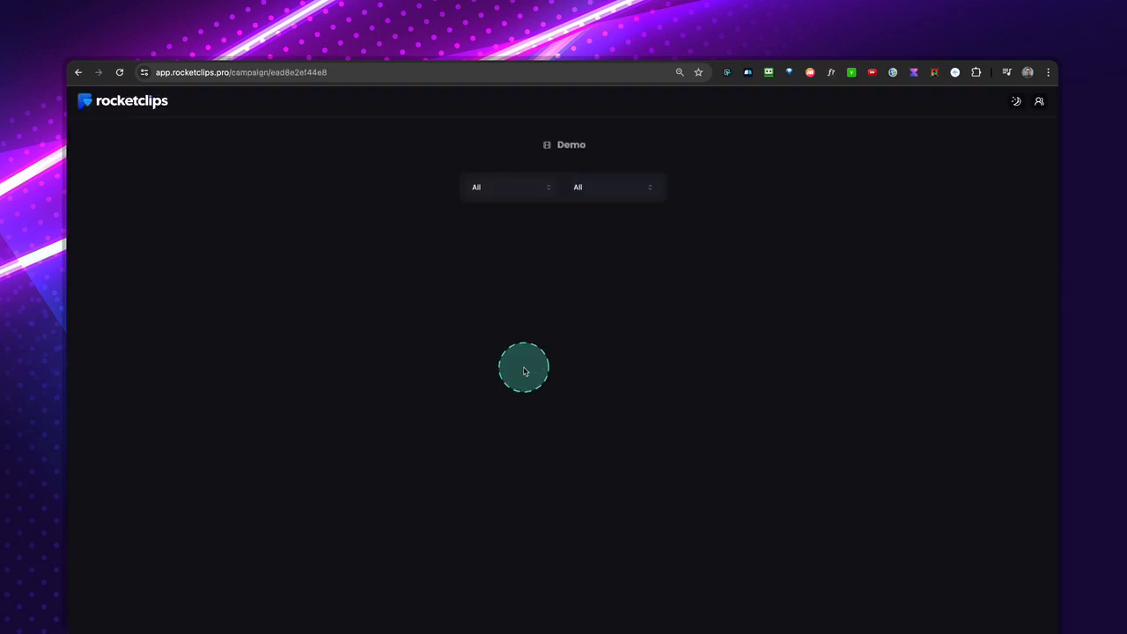
scroll(826, 430, "down", 10)
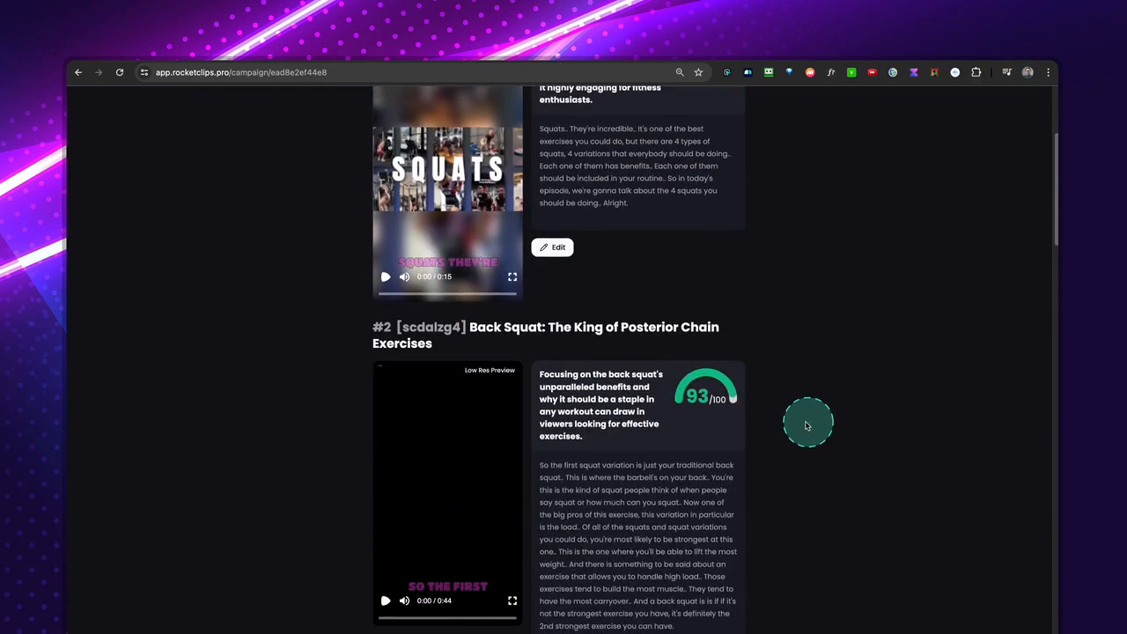
scroll(787, 421, "down", 8)
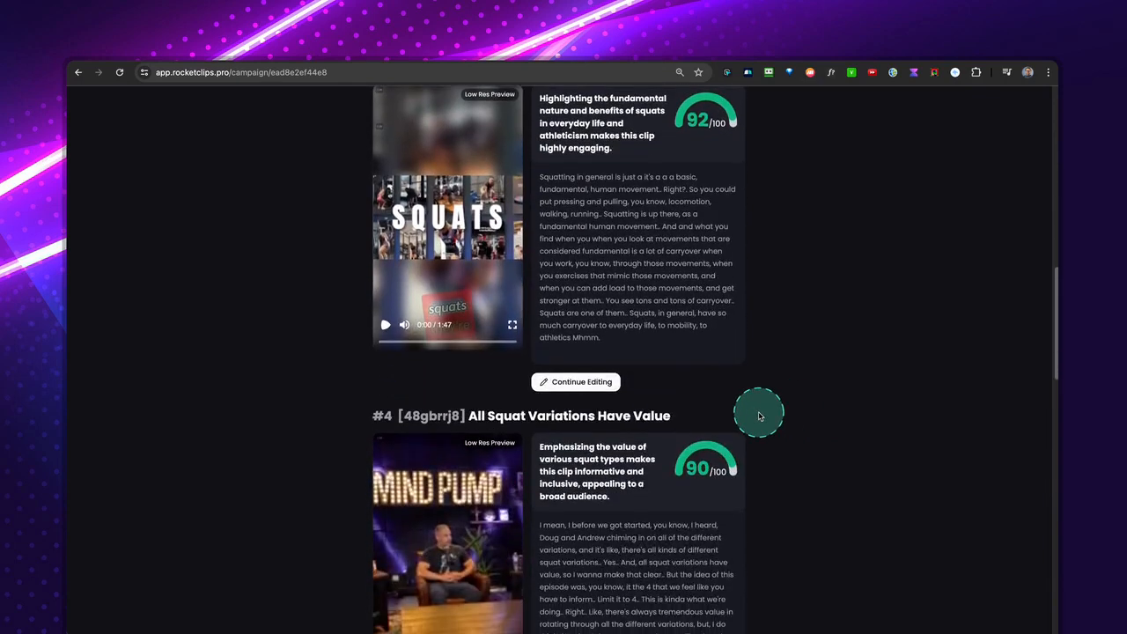
scroll(760, 416, "down", 3)
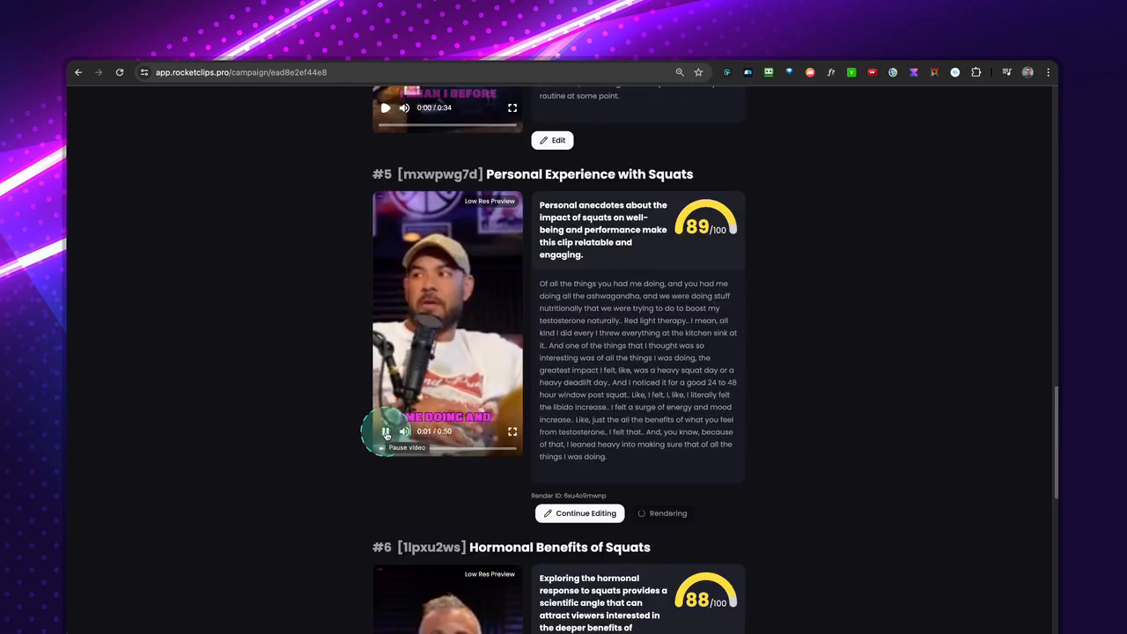
left_click(386, 432)
scroll(432, 426, "down", 5)
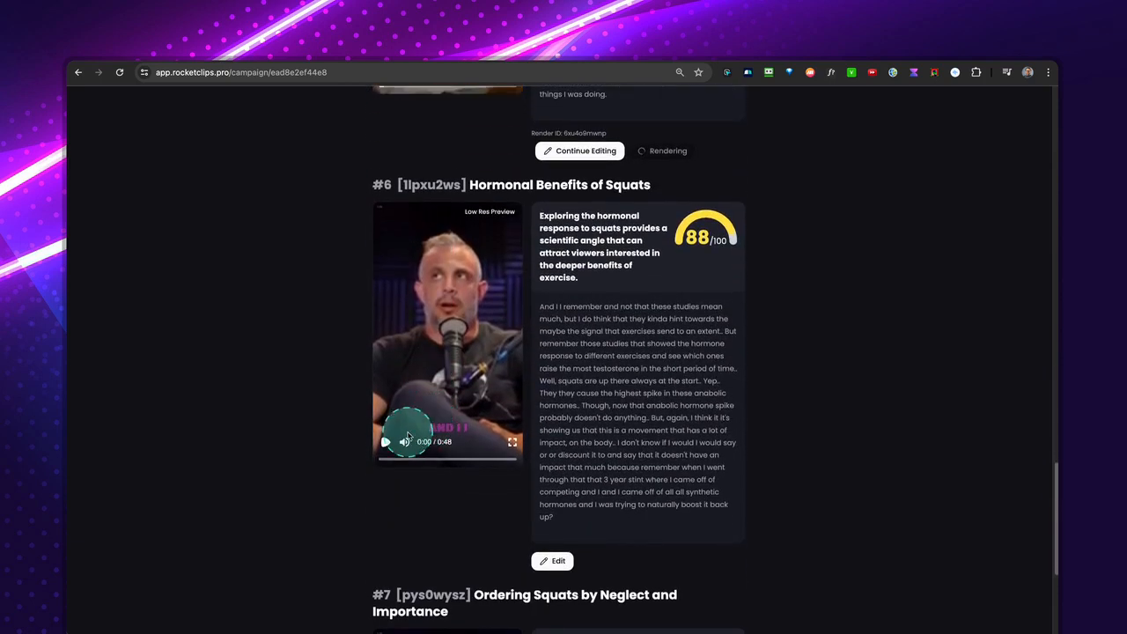
left_click(387, 443)
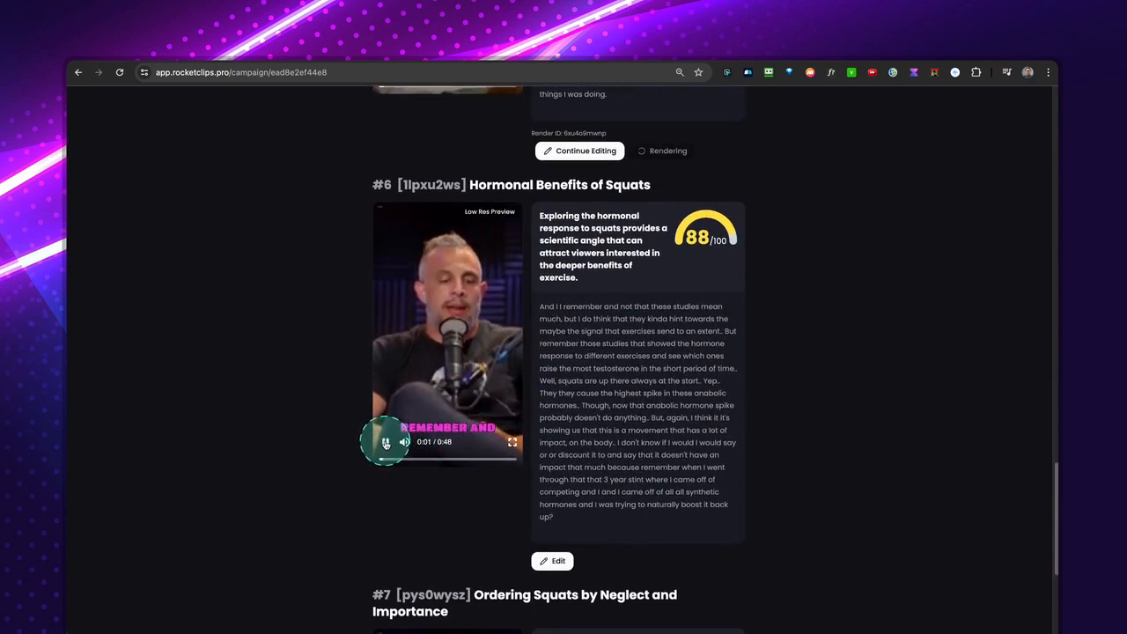
left_click(385, 444)
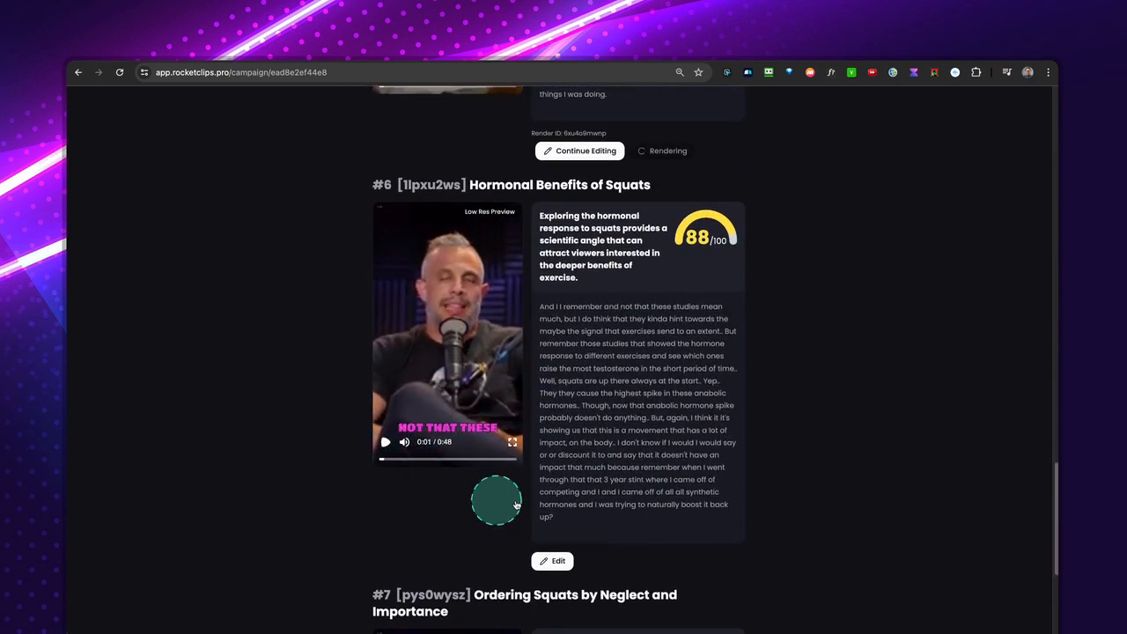
Open the Hormonal Benefits of Squats clip for editing and enable background music.
left_click(555, 563)
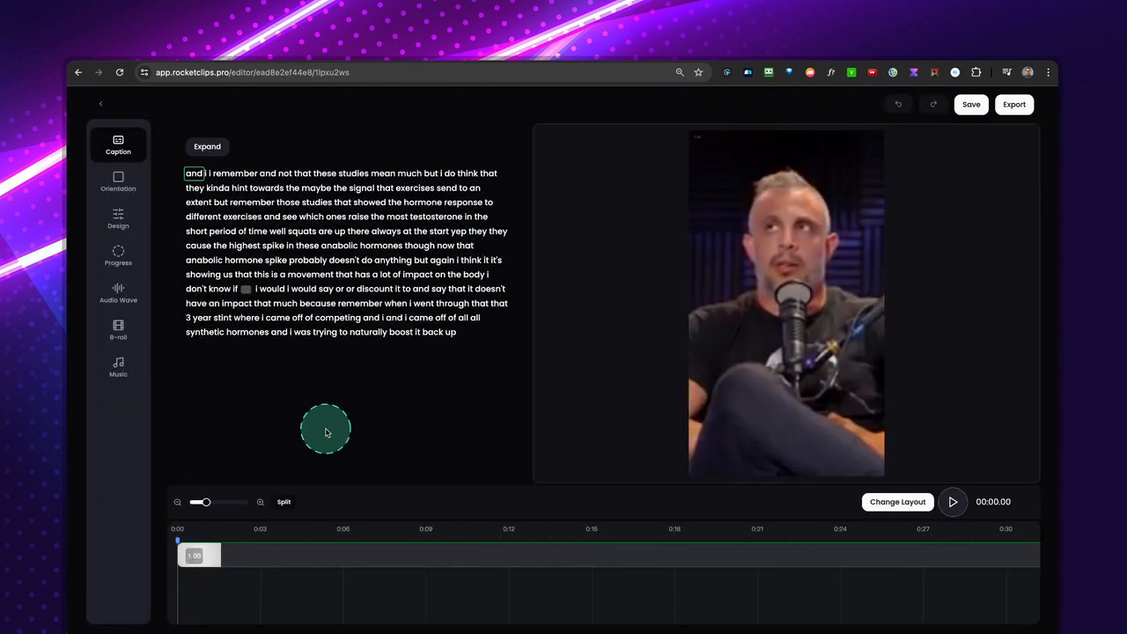
left_click(118, 368)
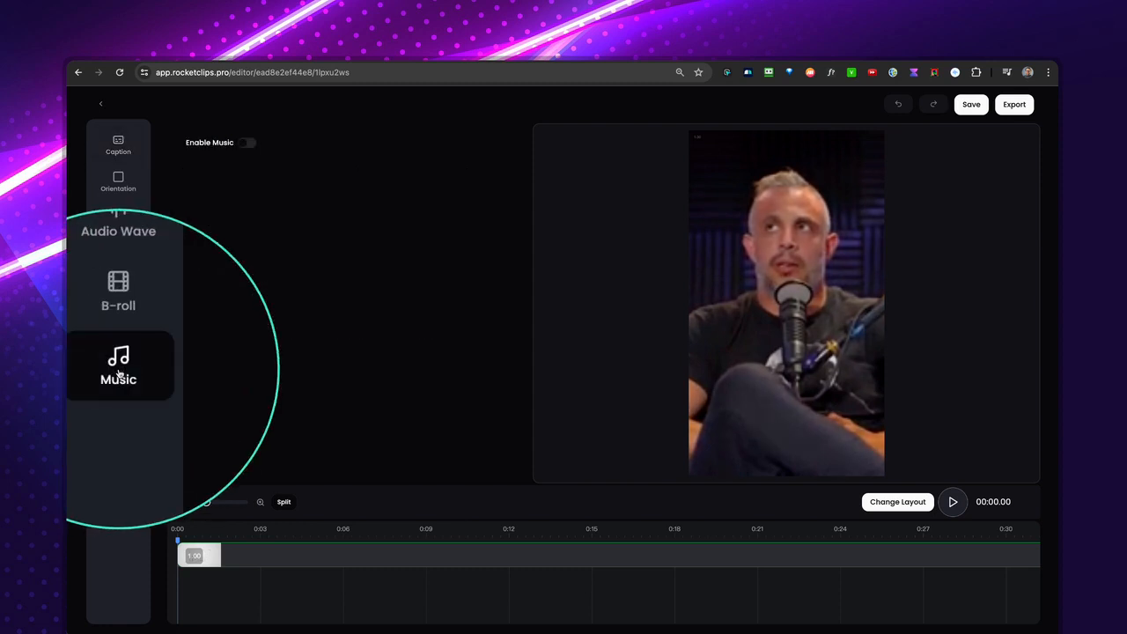
left_click(247, 146)
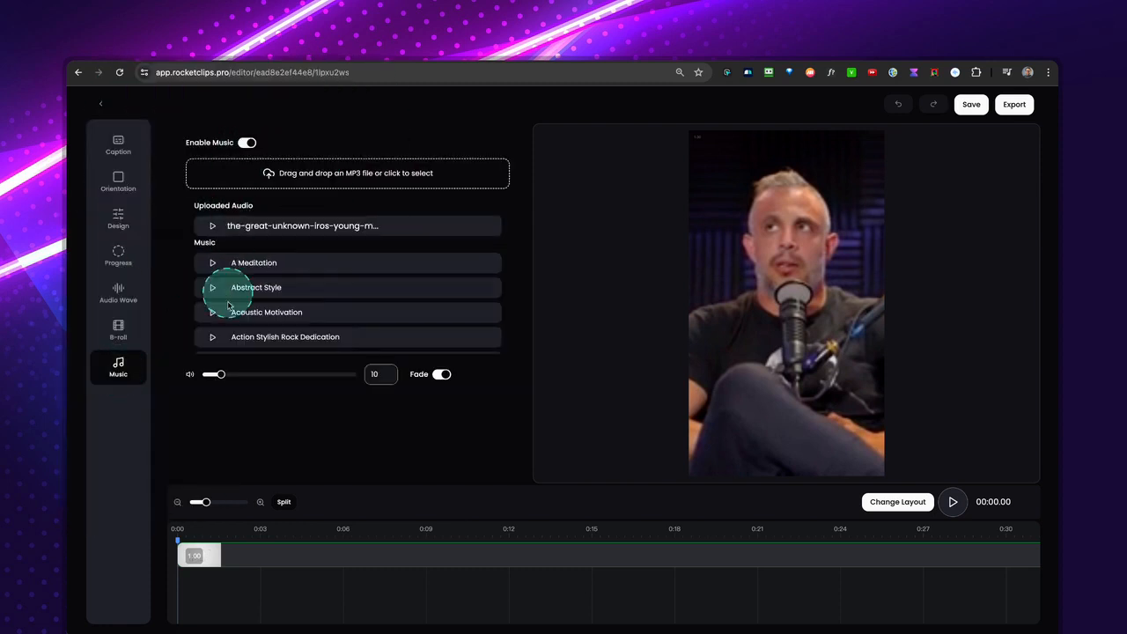
Browse the music library and select the track Calming in the Sun.
scroll(299, 289, "down", 5)
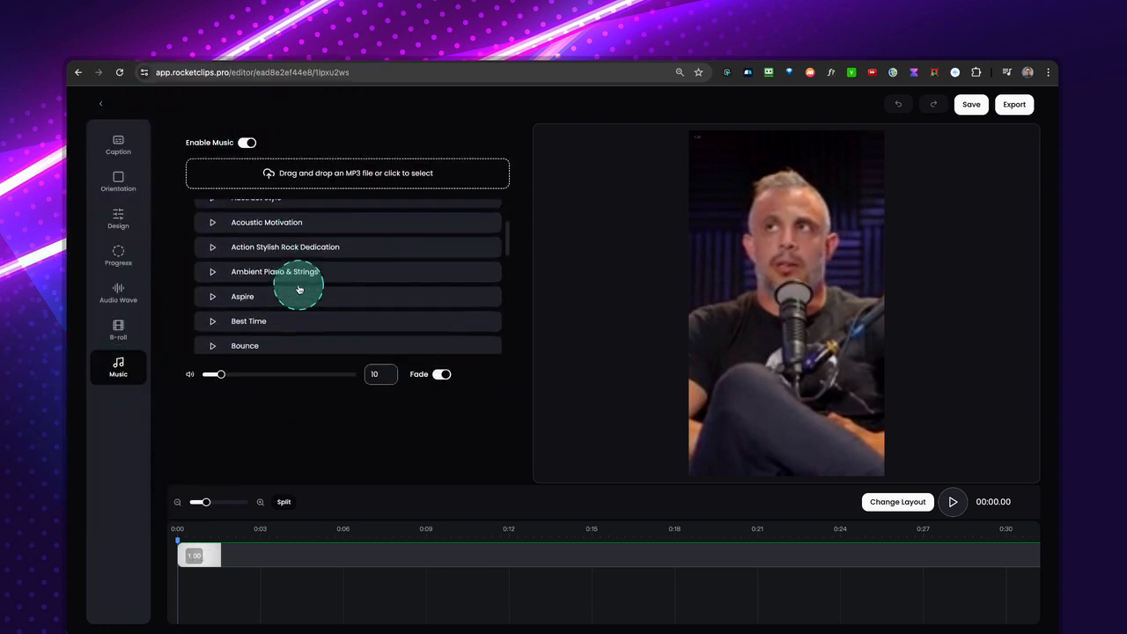
scroll(299, 289, "down", 5)
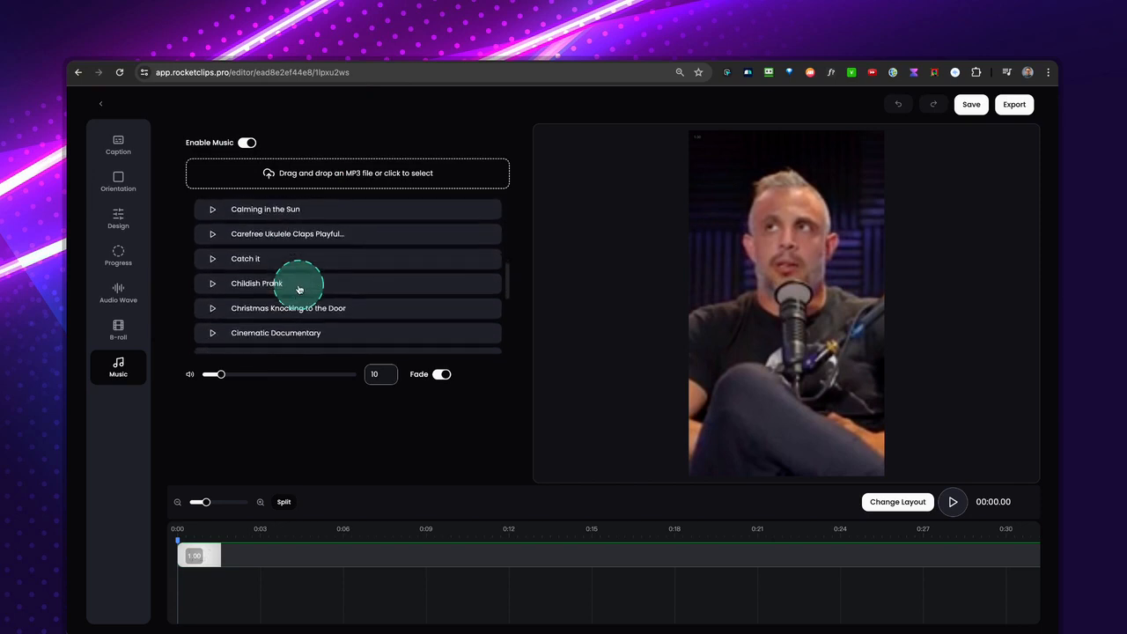
scroll(298, 289, "down", 3)
scroll(297, 291, "up", 6)
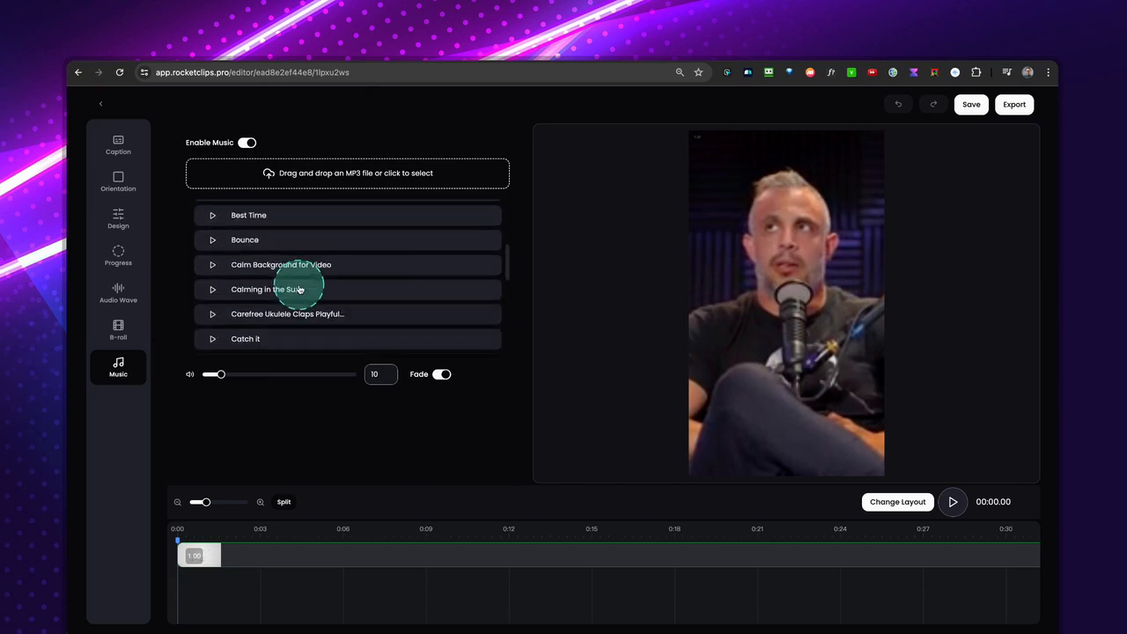
left_click(212, 298)
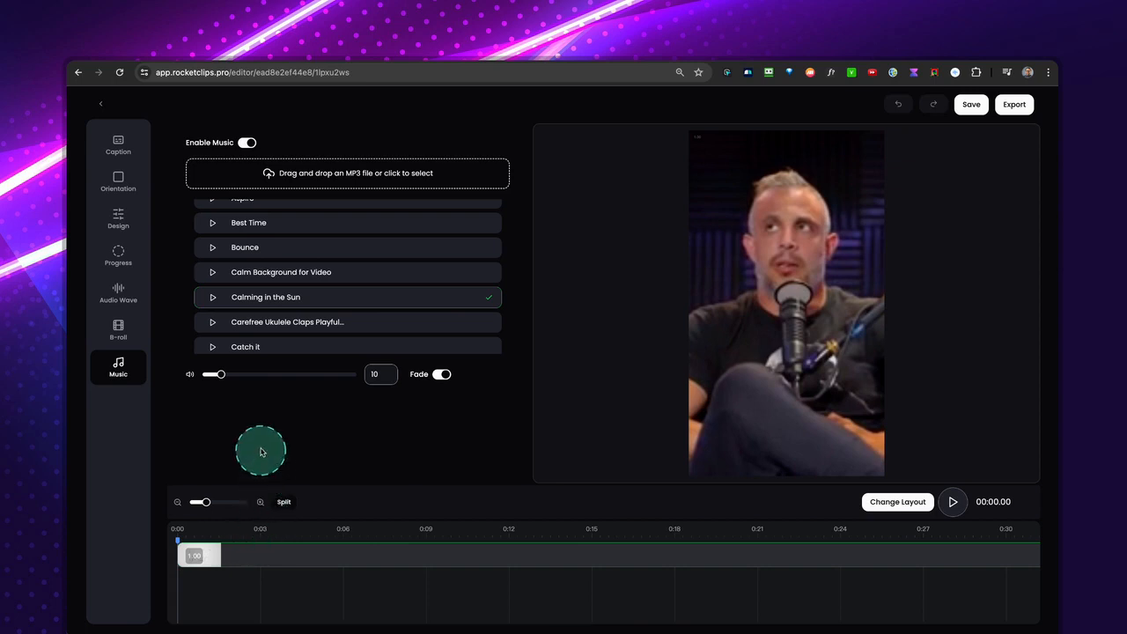
Play the clip with its music and raise the music volume to 46.
key("space")
left_click_drag(222, 376, 279, 377)
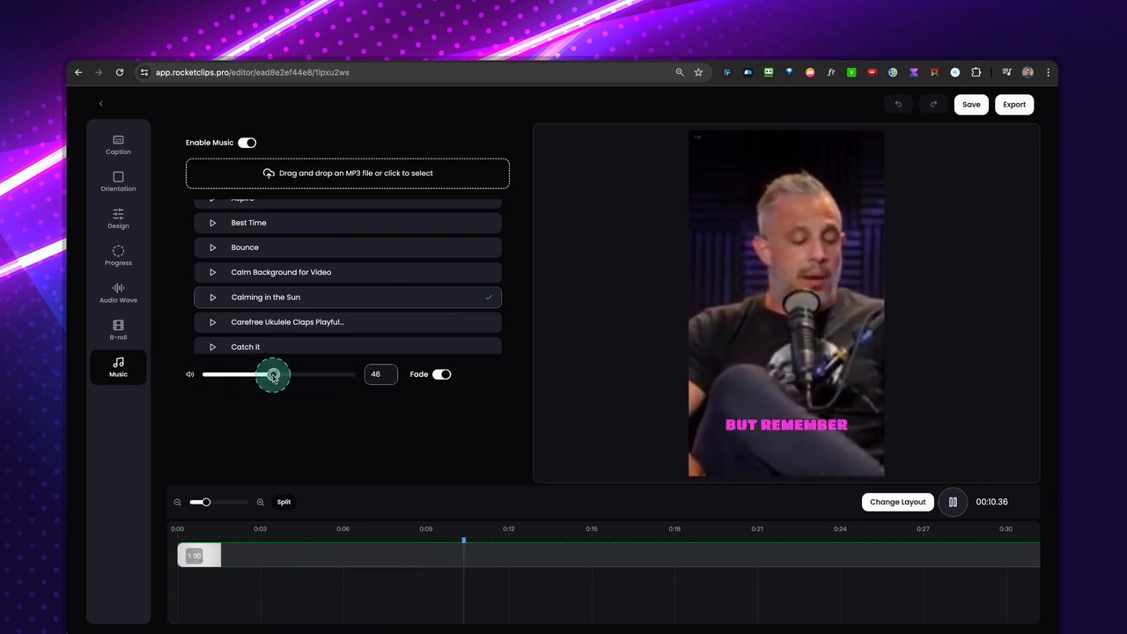
key("space")
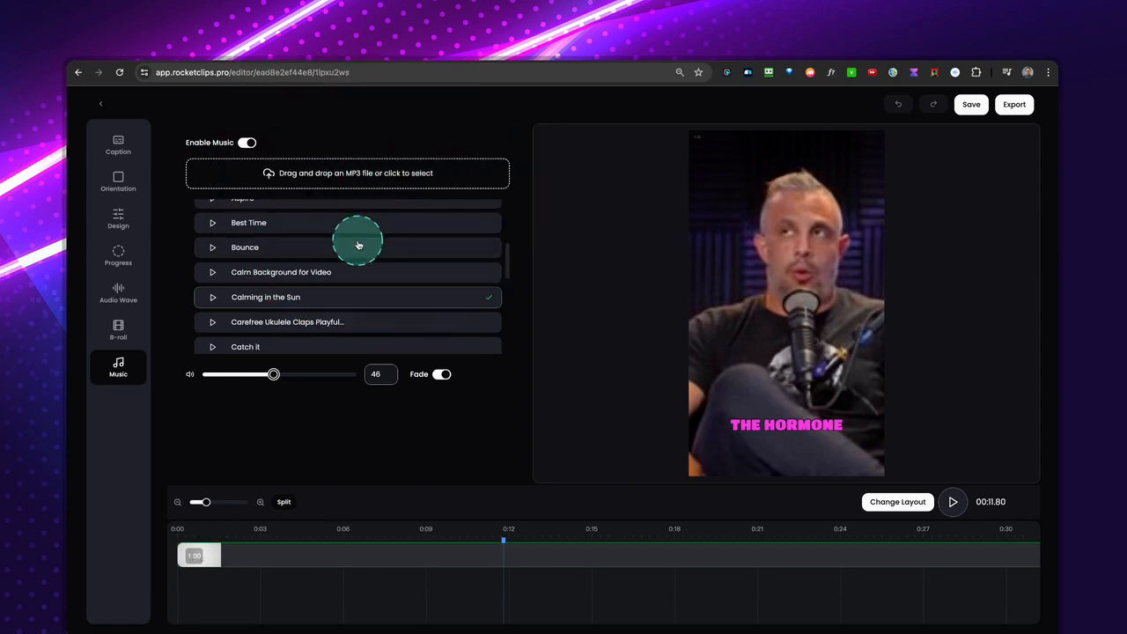
Switch the music to the uploaded the-great-unknown track, preview it from about 0:02 and set the volume to 45.
scroll(357, 245, "up", 5)
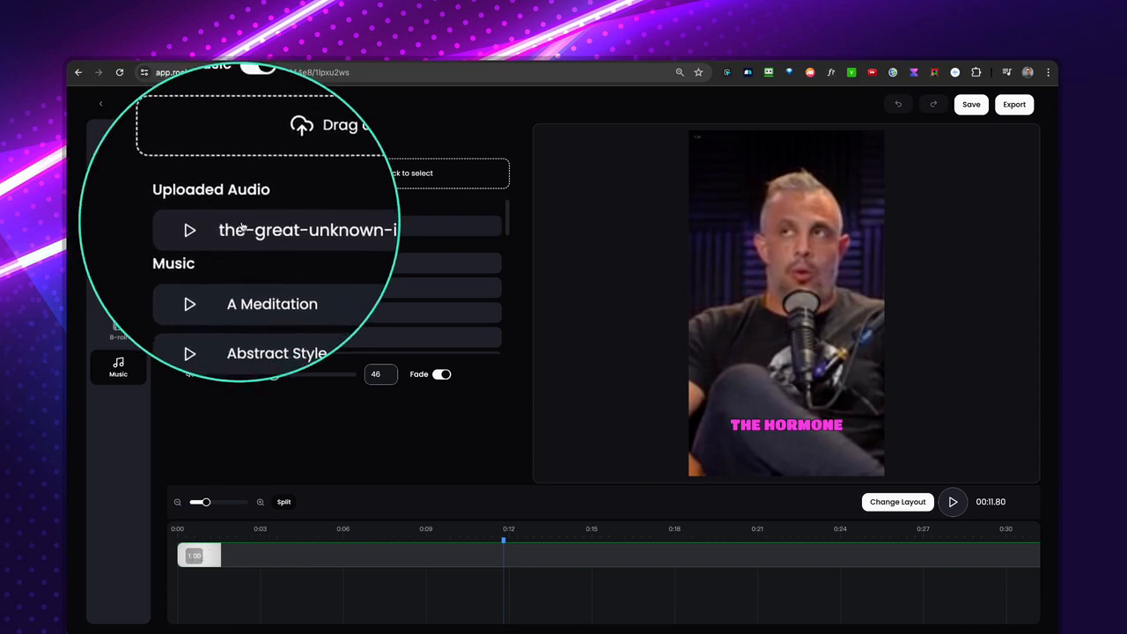
left_click(343, 228)
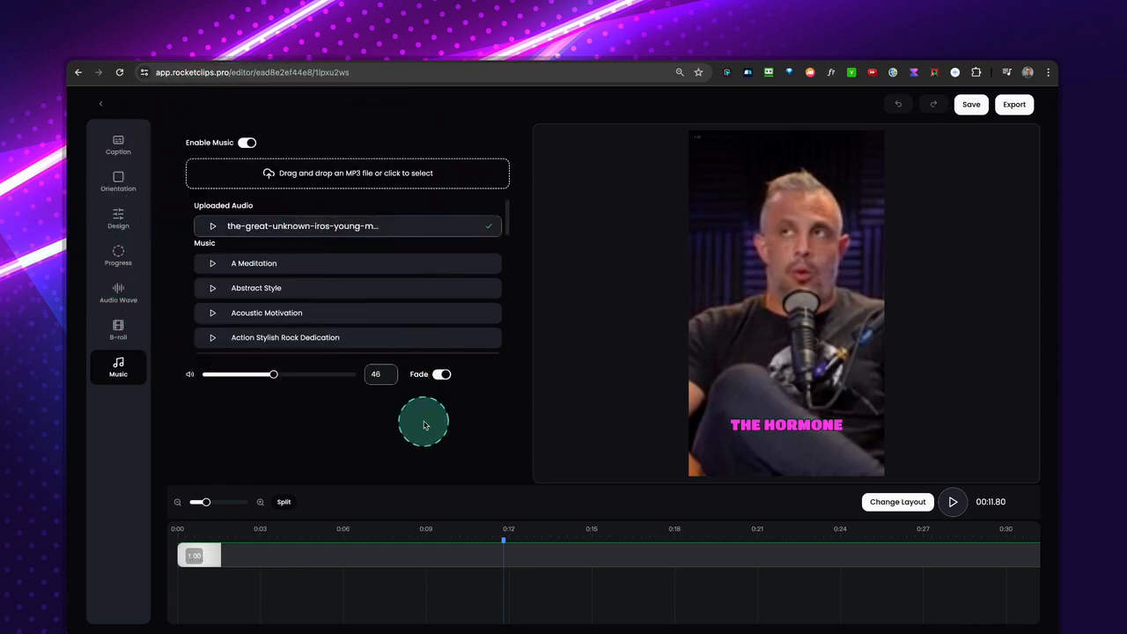
left_click(231, 536)
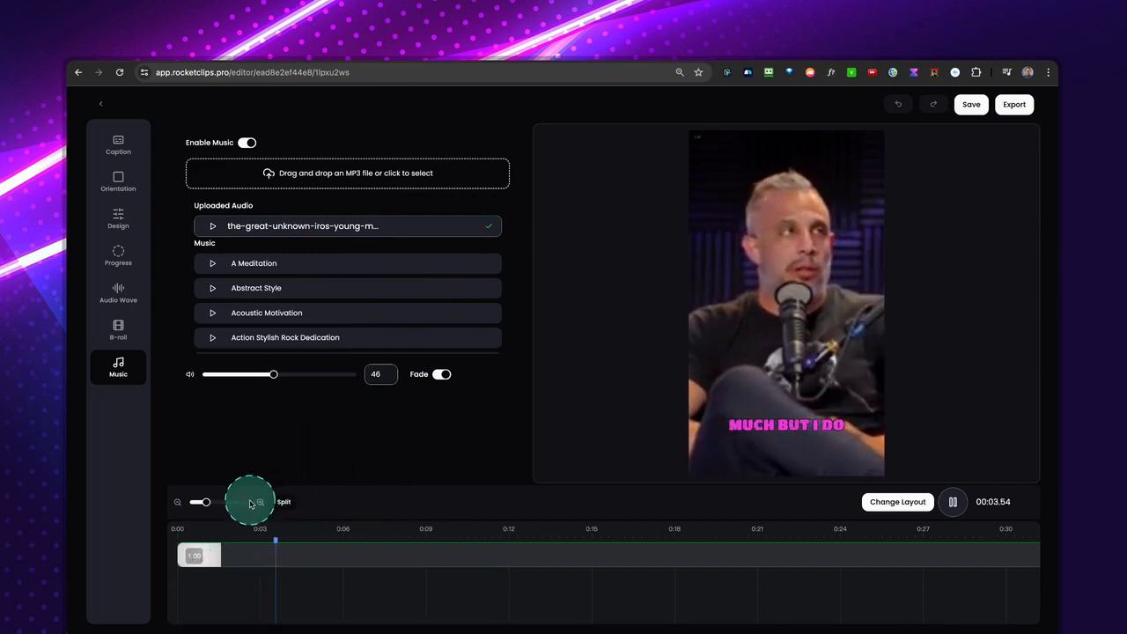
mouse_move(274, 375)
left_mouse_down()
mouse_move(346, 376)
mouse_move(268, 379)
left_mouse_up()
left_click(279, 502)
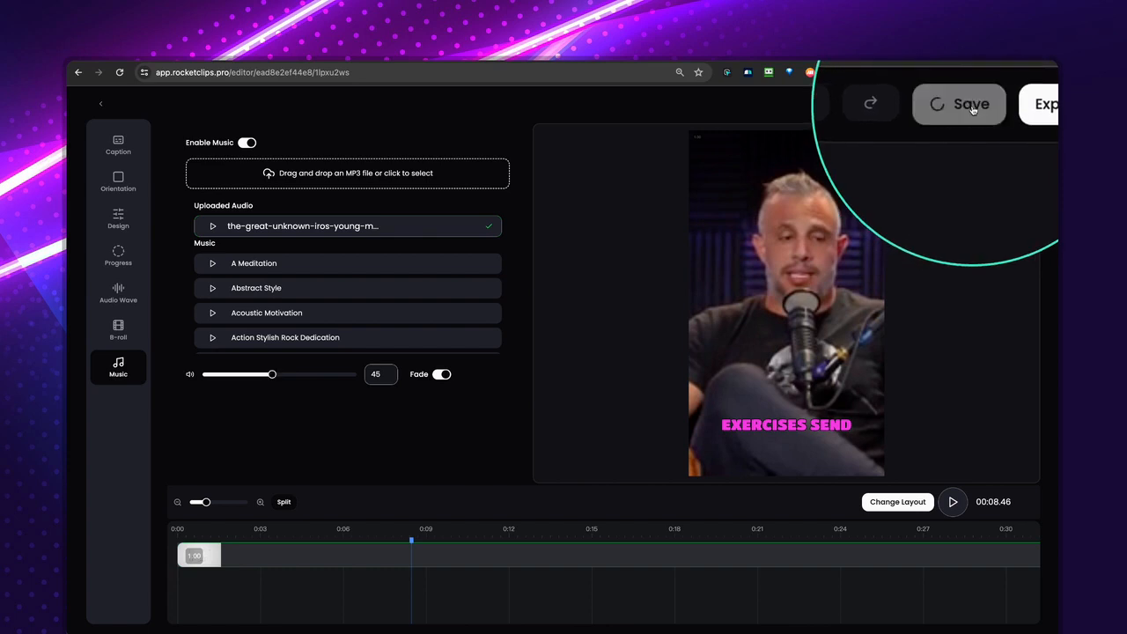
Save the clip's changes and export it.
left_click(1016, 104)
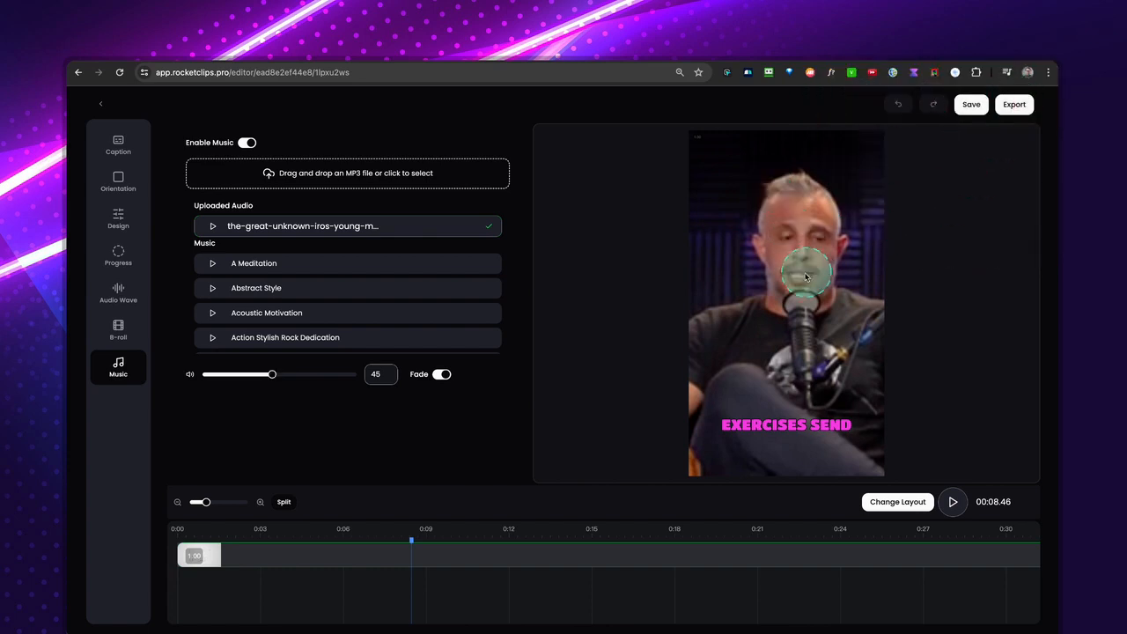